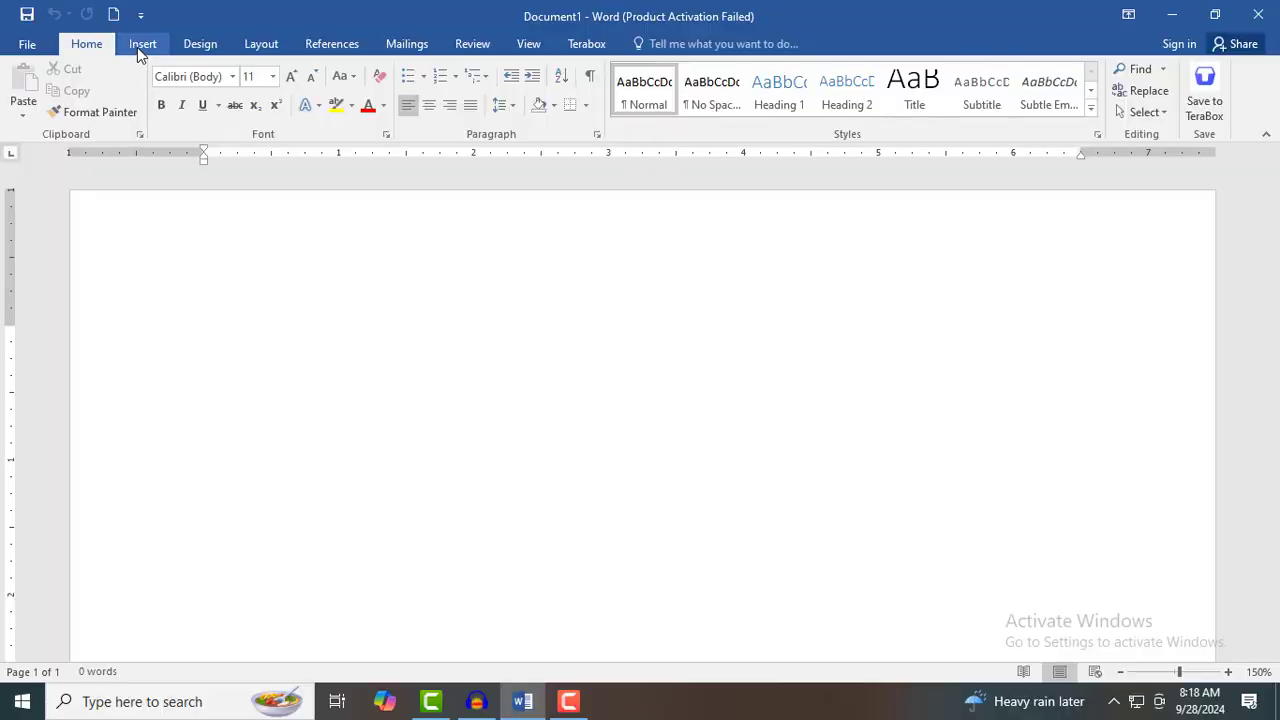
# Step: Insert a WordArt in the light gold outlined style and replace its placeholder with the channel name
pyautogui.click(140, 46)
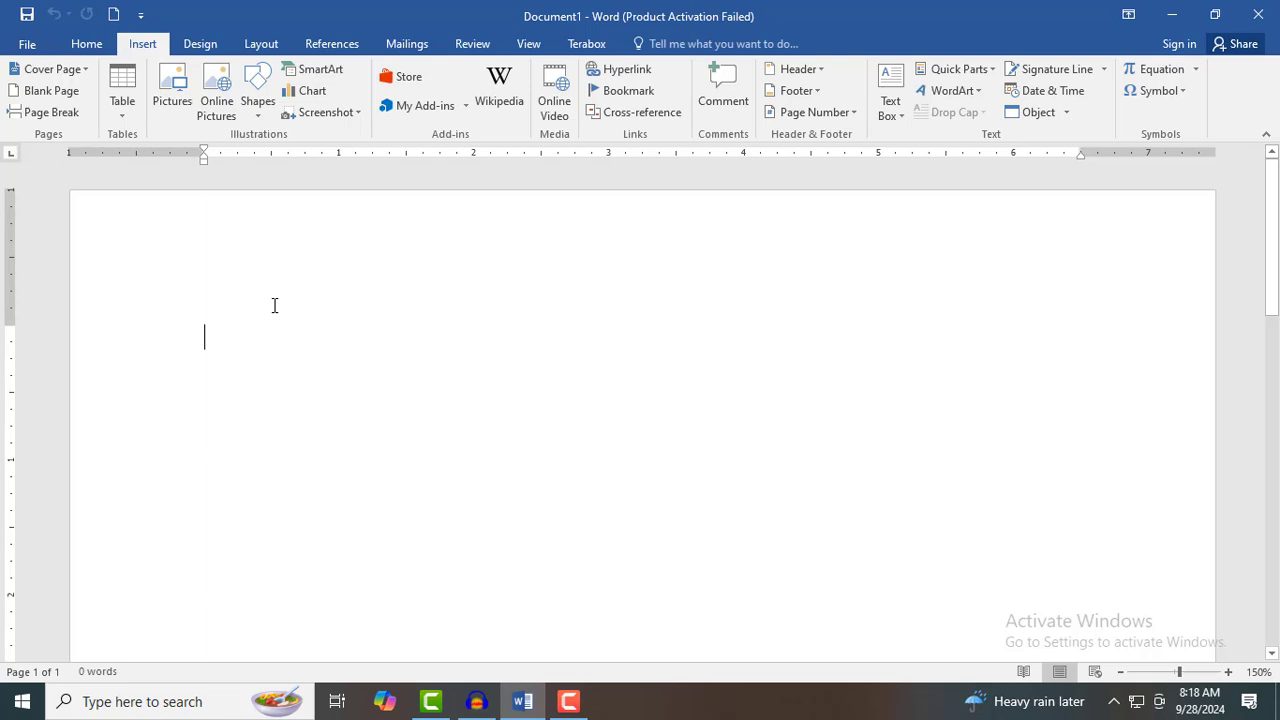
pyautogui.press('alt')
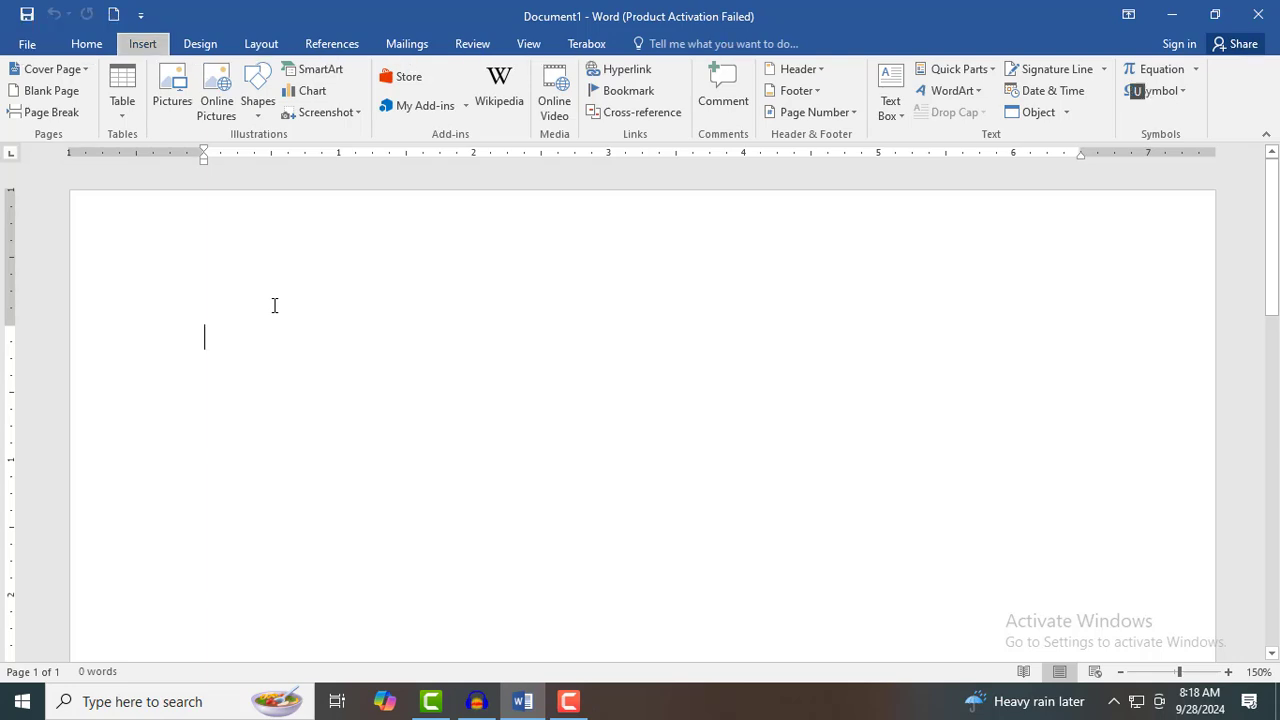
pyautogui.press('n')
pyautogui.press('w')
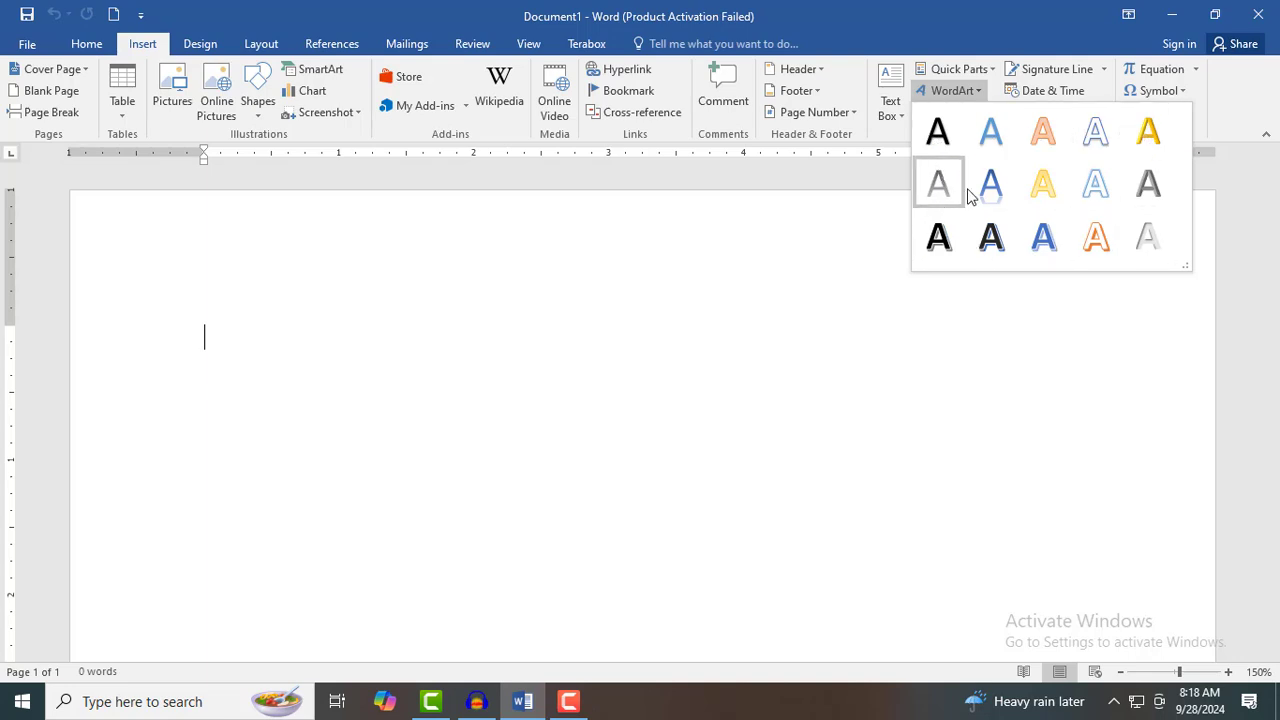
pyautogui.click(1043, 186)
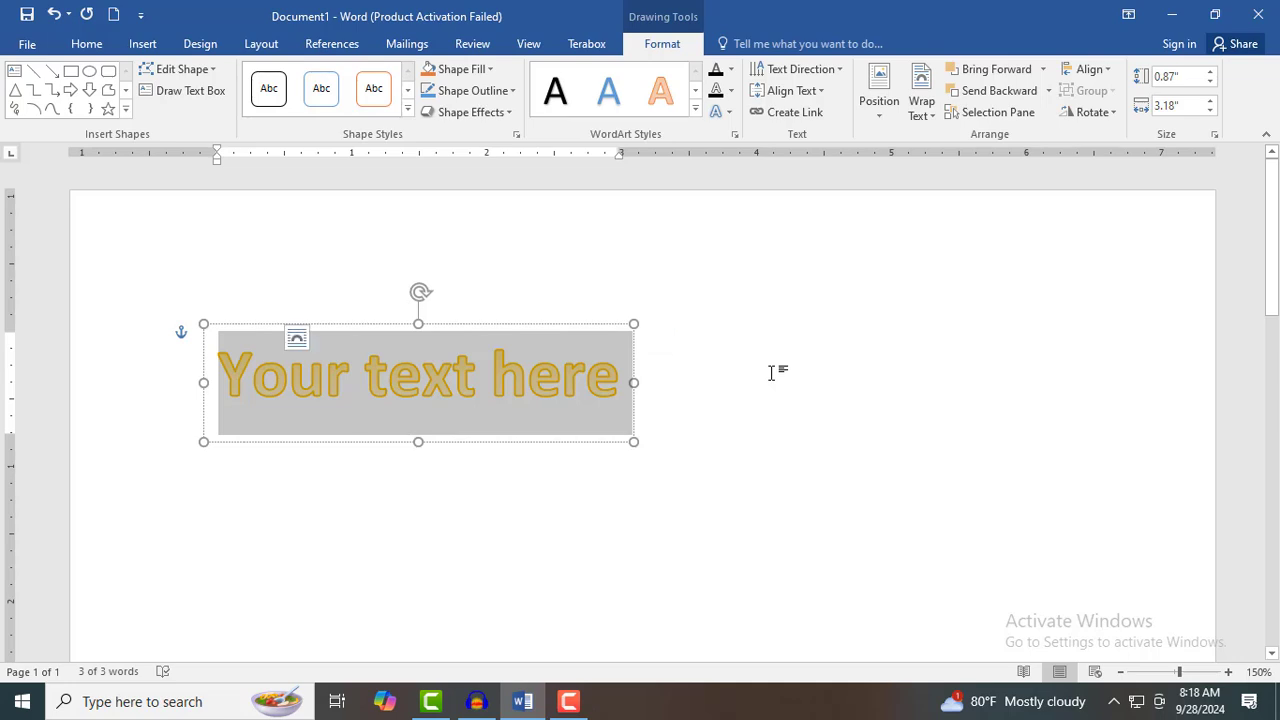
pyautogui.write('Biswa')
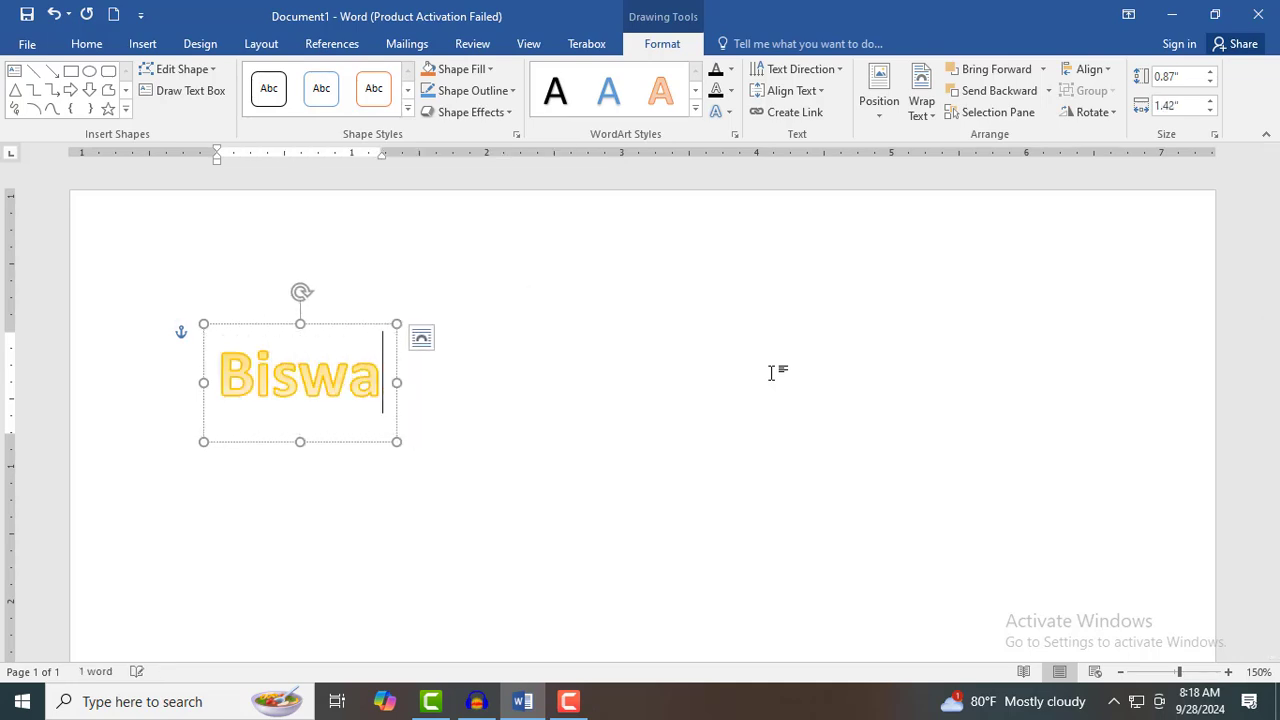
pyautogui.write('jit It')
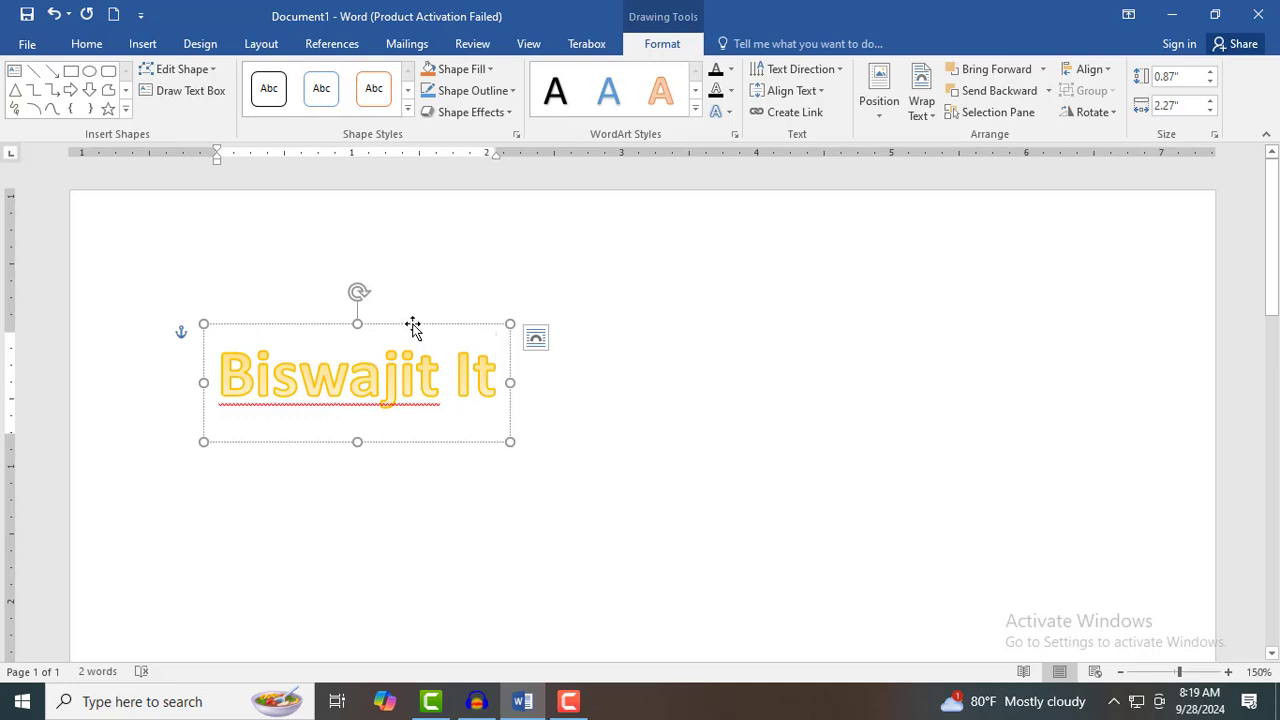
# Step: Move the WordArt to the upper centre of the page and enlarge its box to about 2.4" wide and 0.9" high
pyautogui.moveTo(414, 326); pyautogui.dragTo(697, 283)
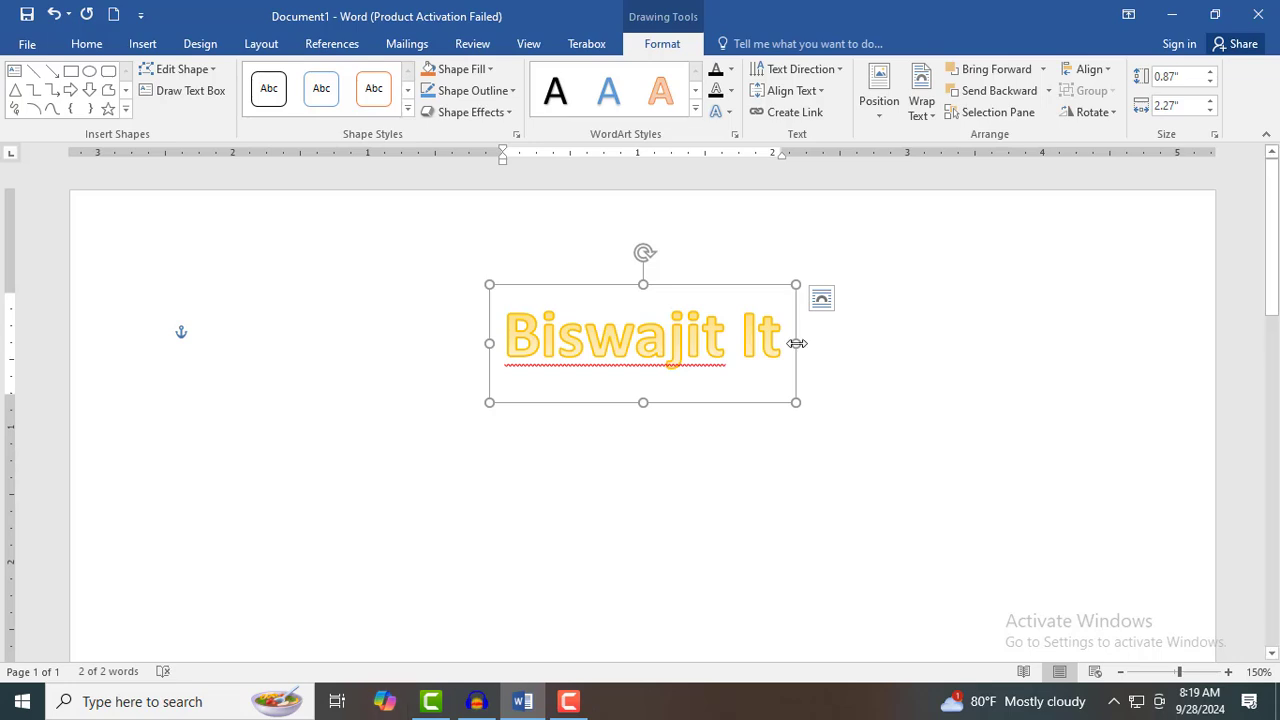
pyautogui.moveTo(796, 343)
pyautogui.mouseDown()
pyautogui.moveTo(831, 337)
pyautogui.moveTo(815, 341)
pyautogui.mouseUp()
pyautogui.moveTo(653, 403); pyautogui.dragTo(653, 407)
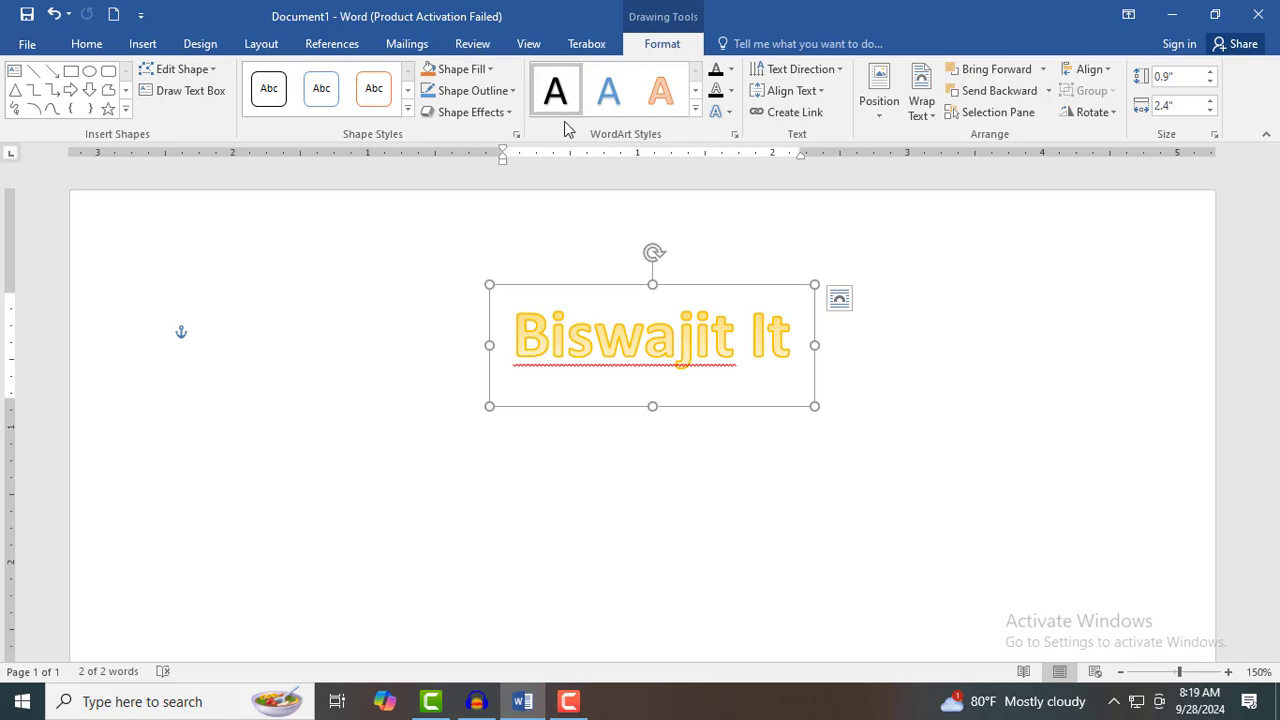
# Step: Fill the WordArt box with a custom teal colour of about RGB 102, 194, 204
pyautogui.click(463, 70)
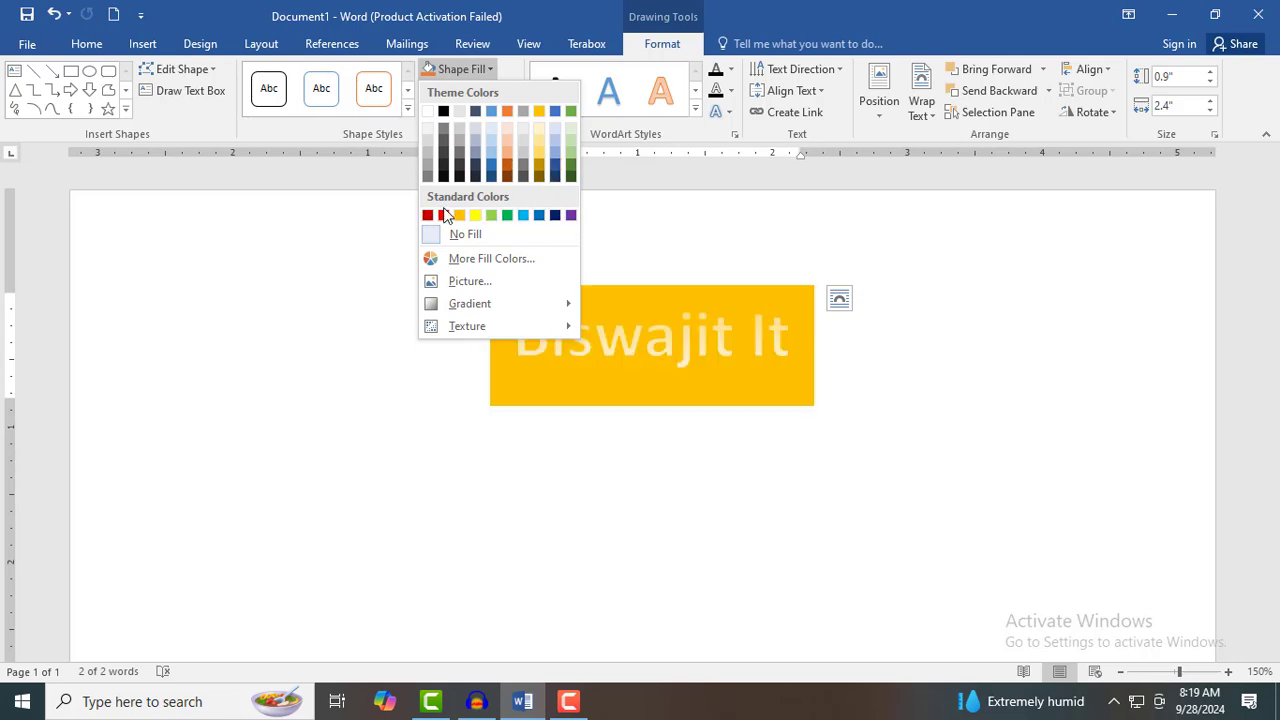
pyautogui.click(487, 260)
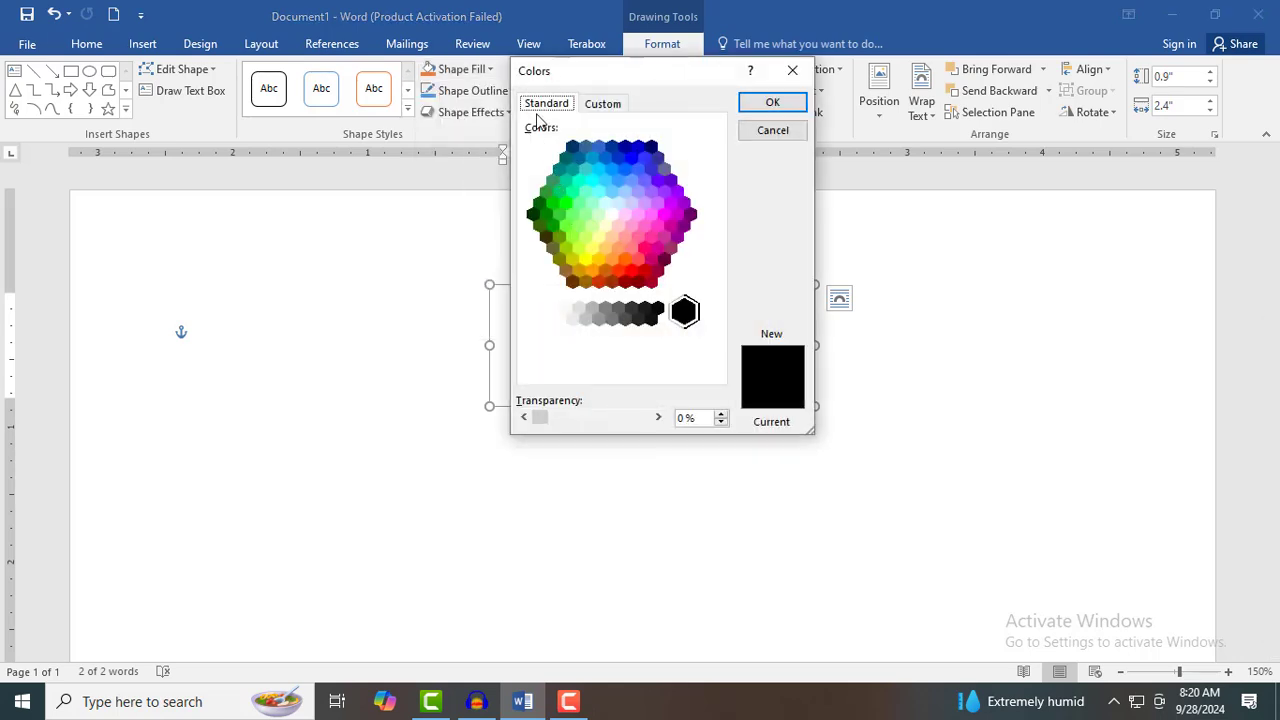
pyautogui.click(605, 205)
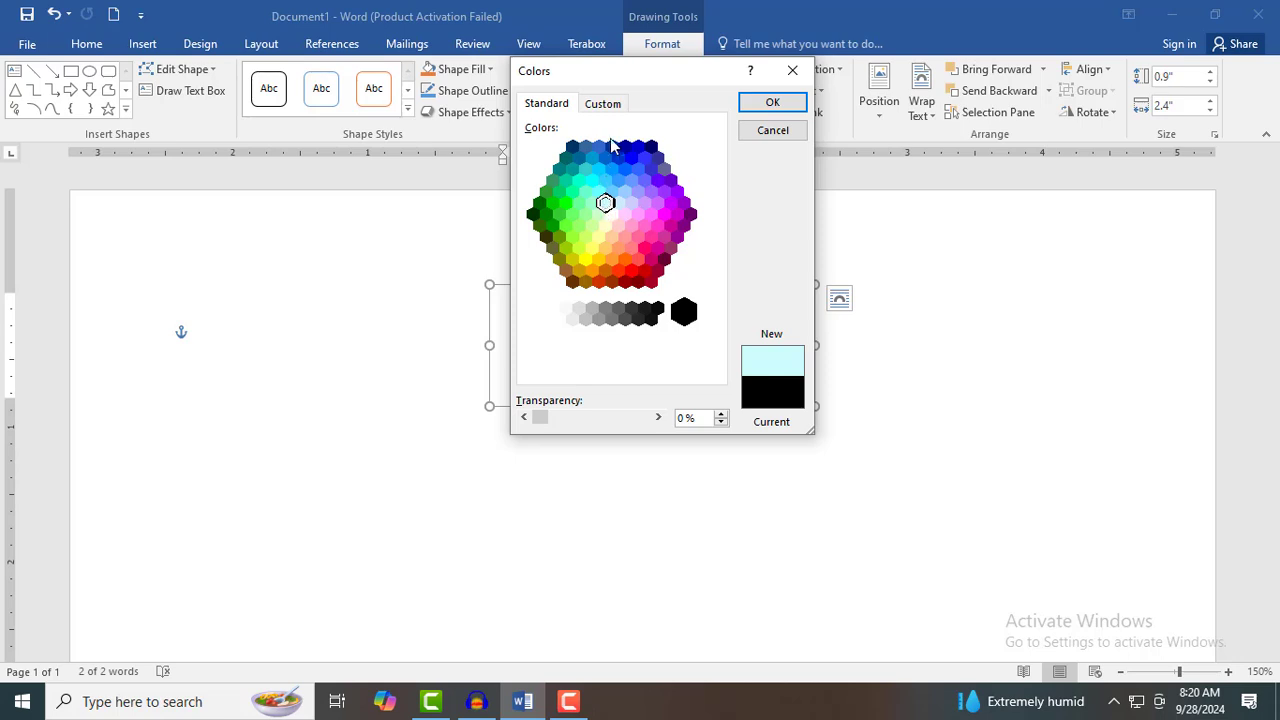
pyautogui.click(604, 106)
pyautogui.click(614, 175)
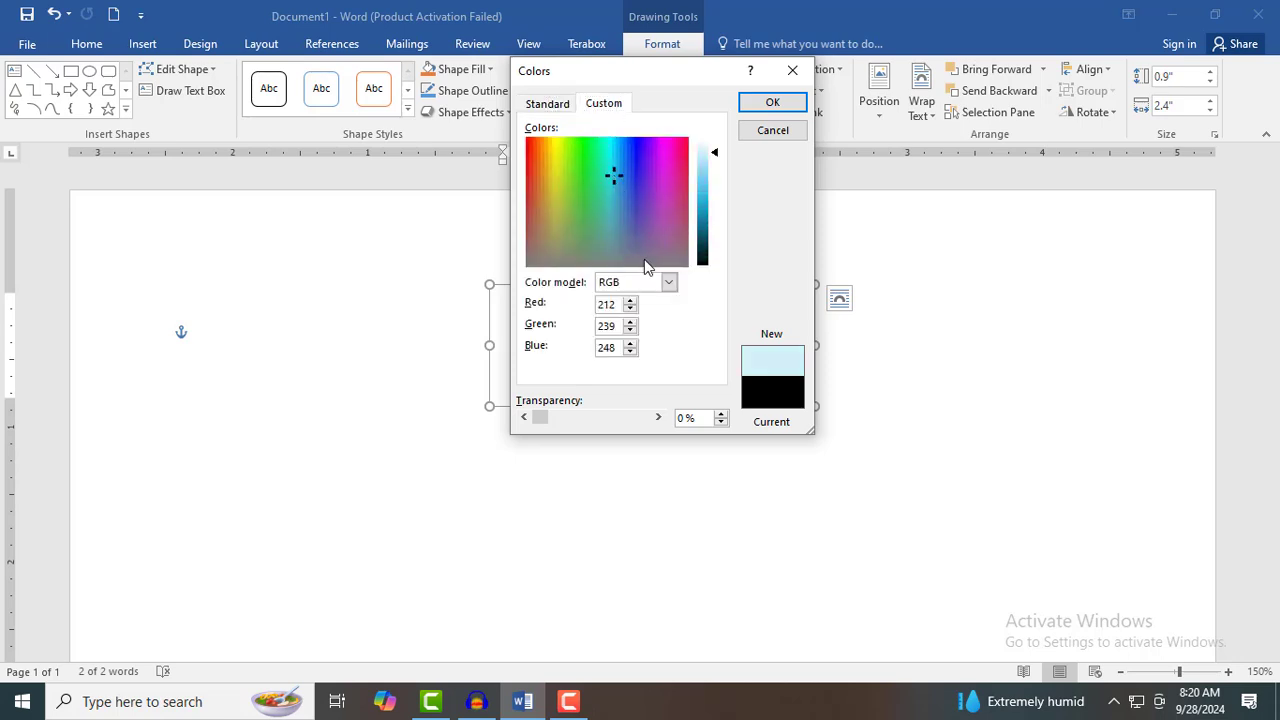
pyautogui.click(609, 201)
pyautogui.moveTo(715, 156); pyautogui.dragTo(716, 193)
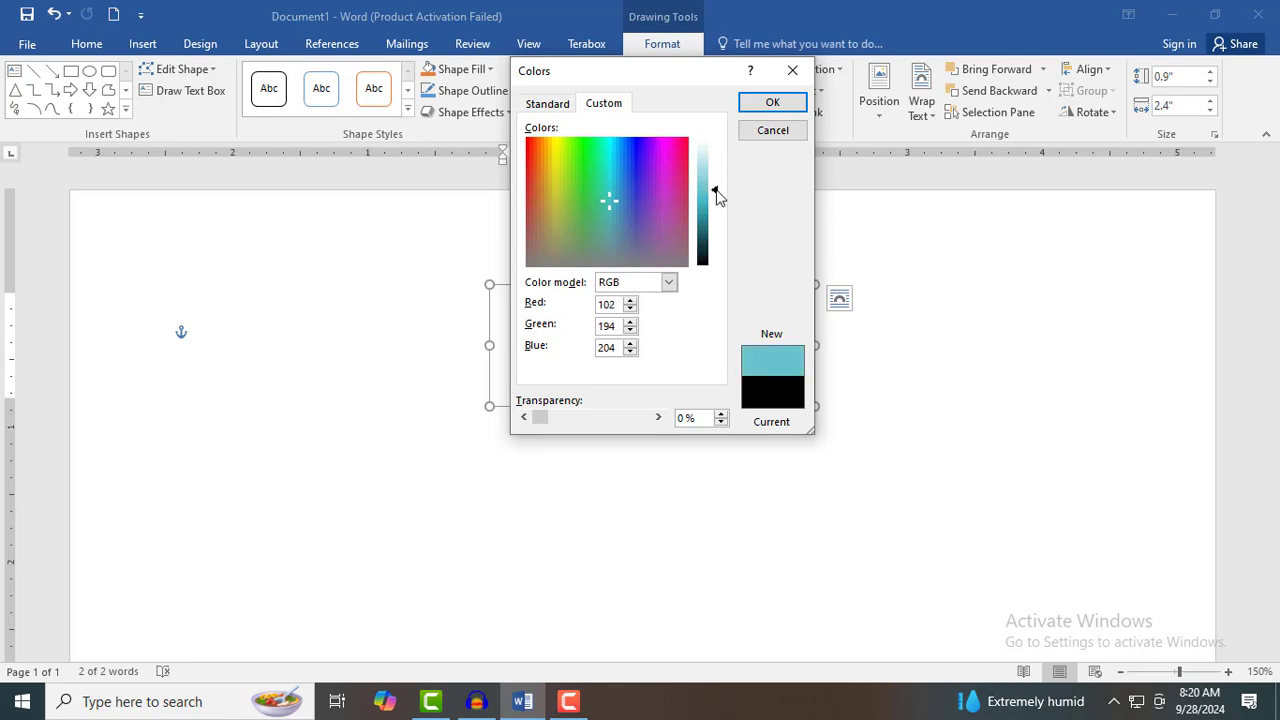
pyautogui.click(775, 105)
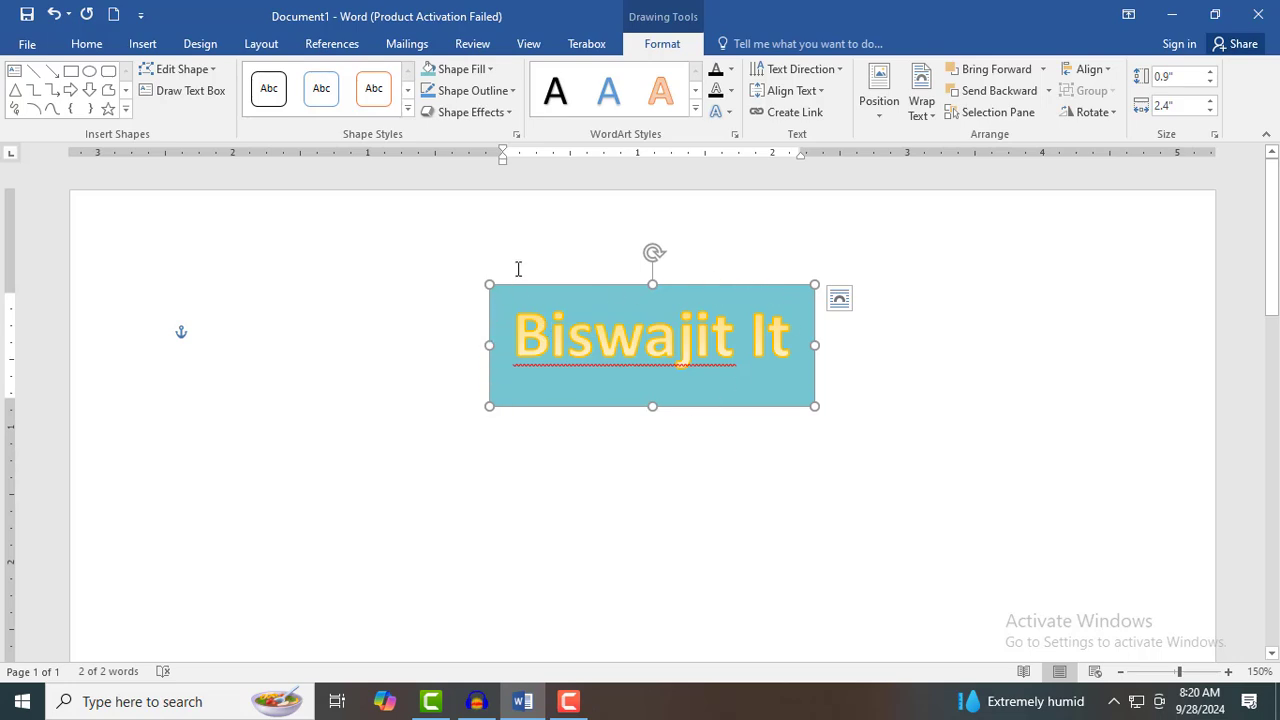
# Step: Fill the WordArt box with the picture 12-ES932516 from New folder (5) on the Desktop
pyautogui.click(483, 72)
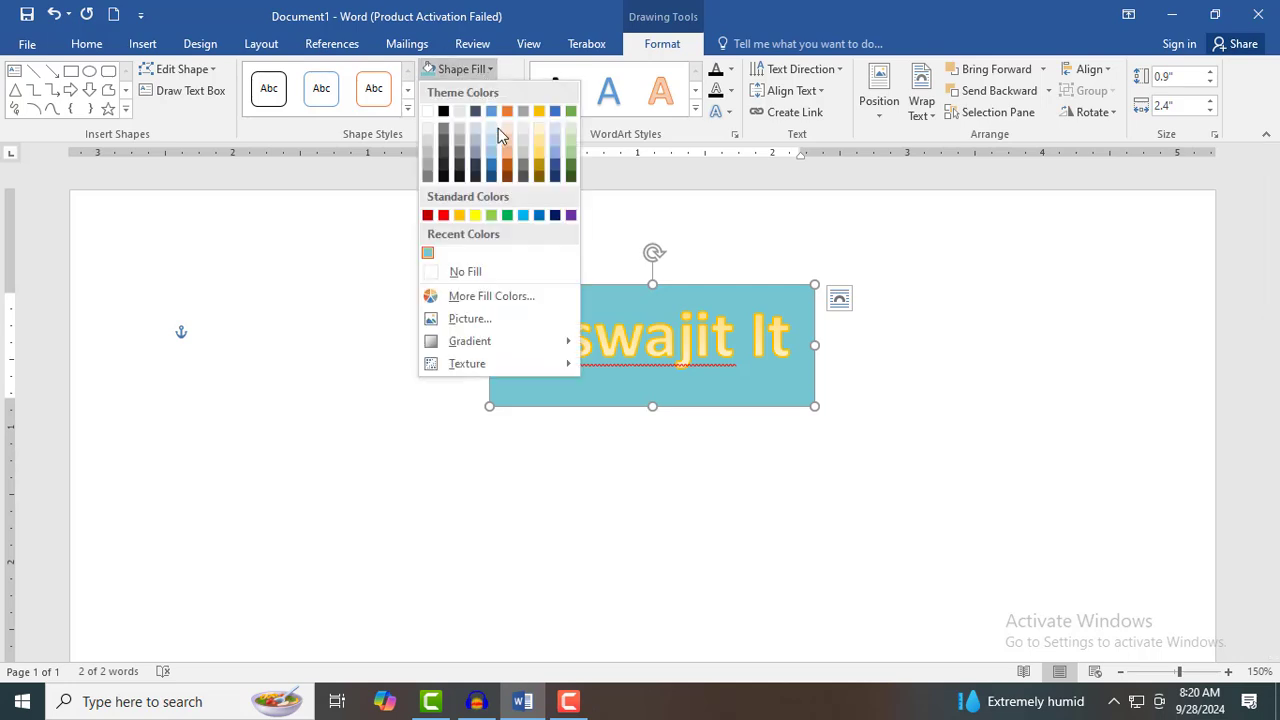
pyautogui.click(470, 319)
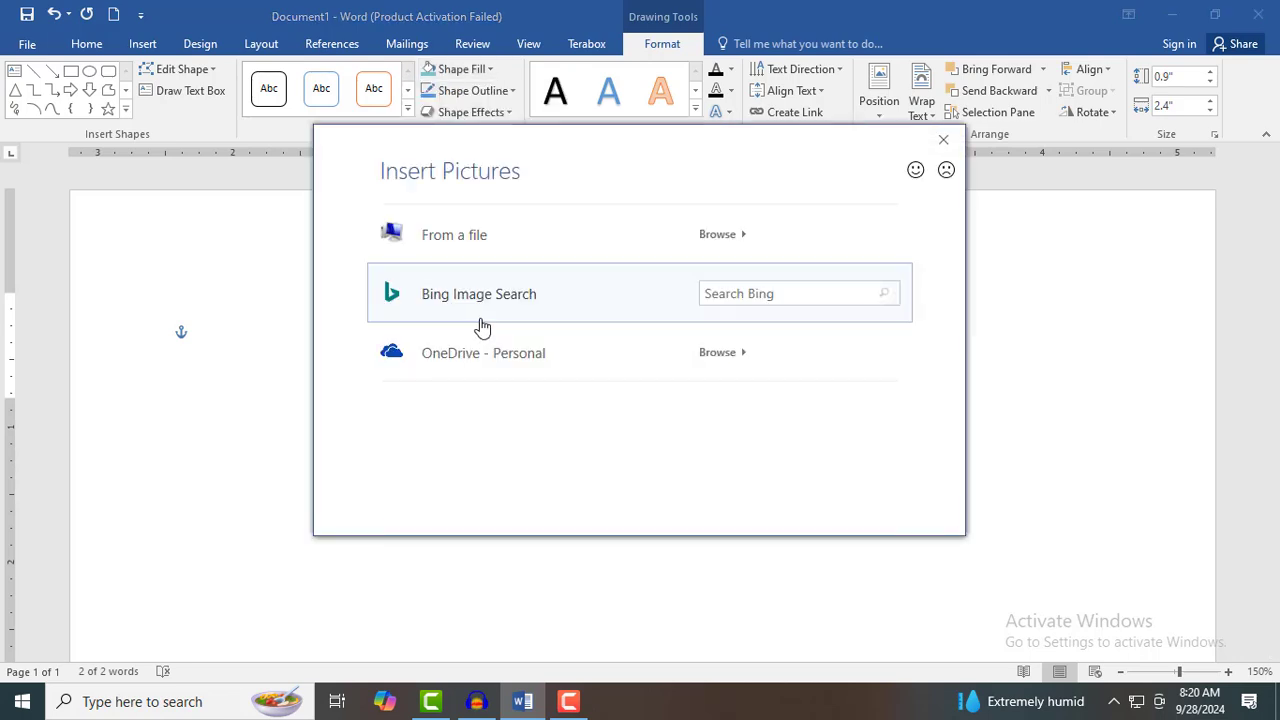
pyautogui.click(451, 248)
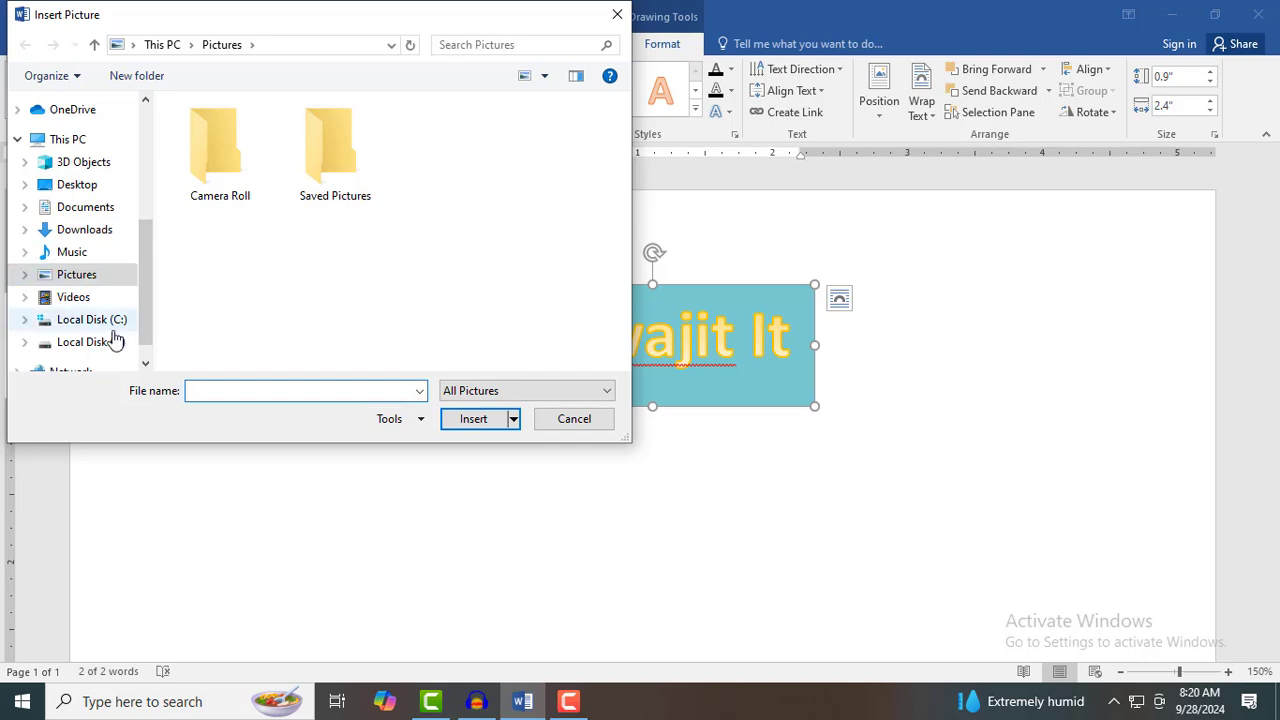
pyautogui.click(70, 190)
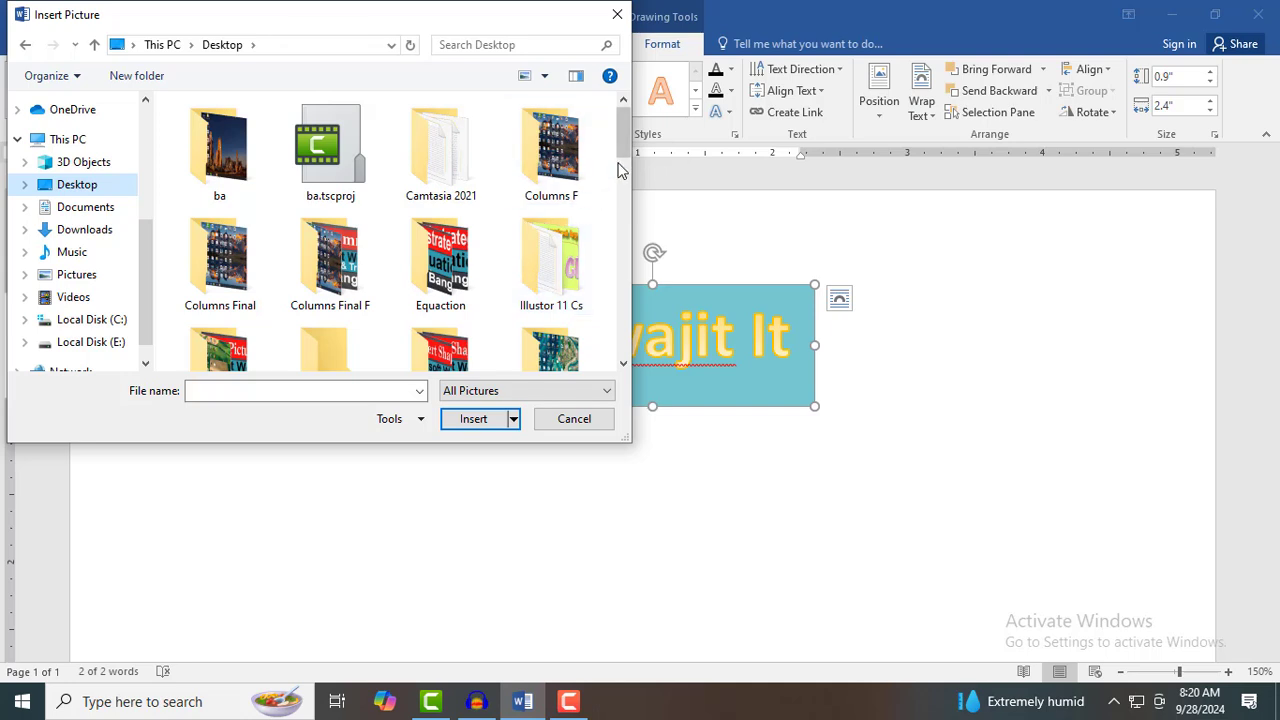
pyautogui.moveTo(624, 157); pyautogui.dragTo(628, 195)
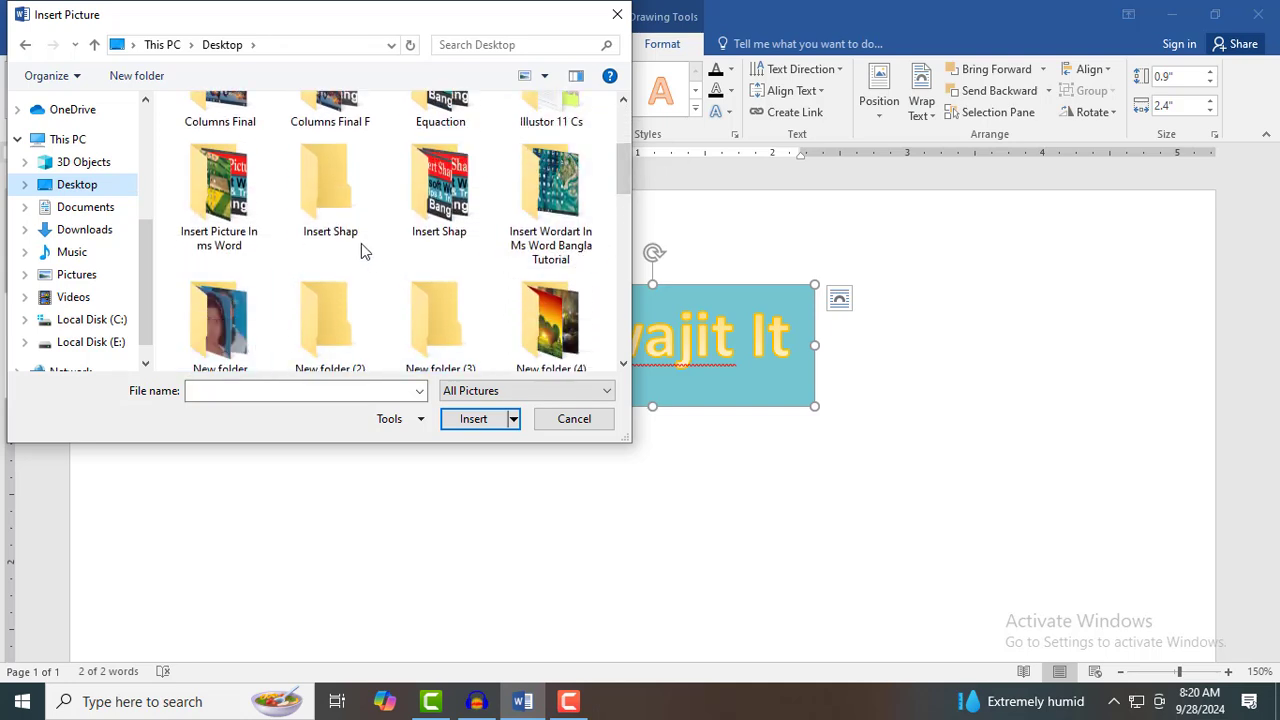
pyautogui.scroll(-2, 363, 251)
pyautogui.doubleClick(222, 345)
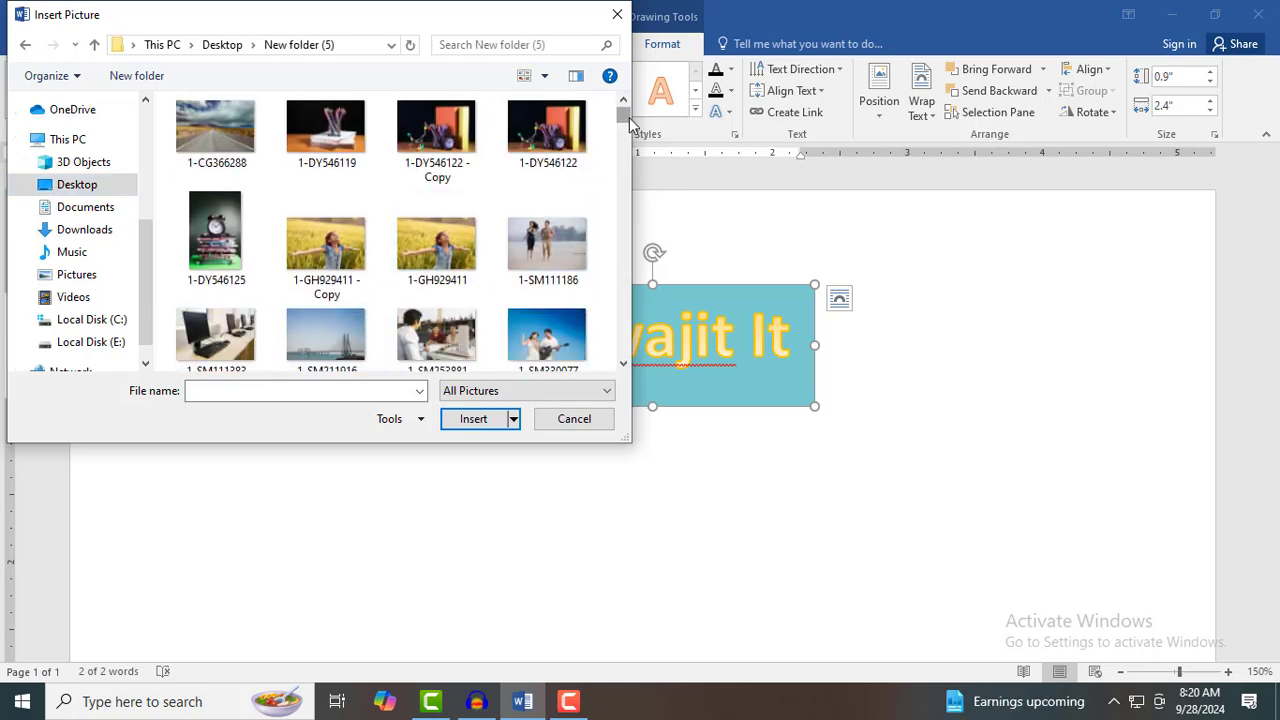
pyautogui.scroll(-5, 622, 138)
pyautogui.click(326, 148)
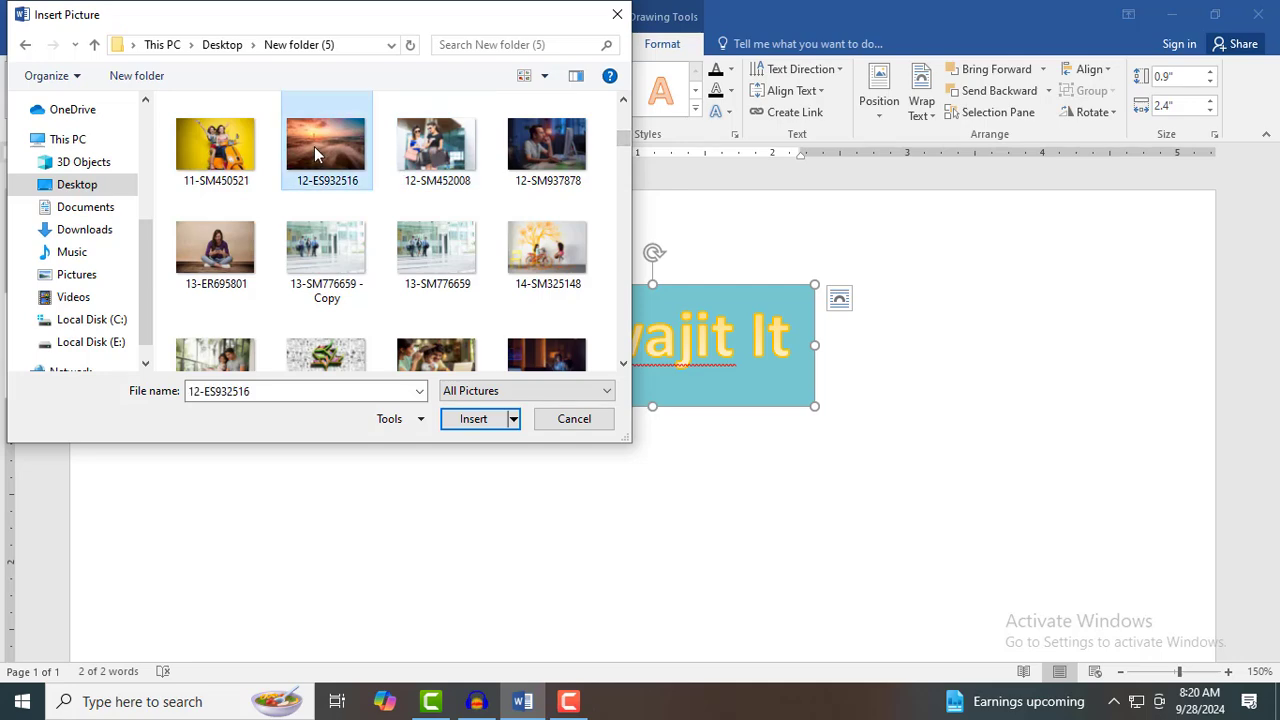
pyautogui.click(483, 429)
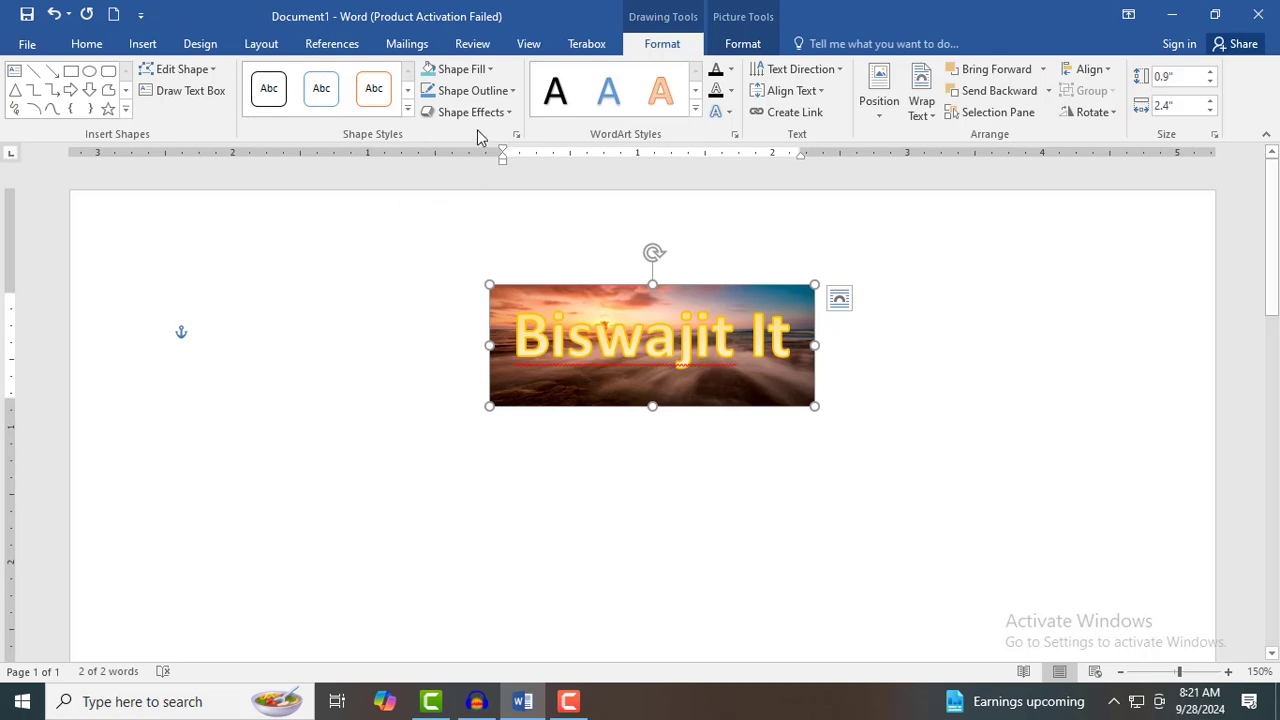
# Step: Fill the WordArt box with the dark blue gradient variation that radiates from the centre
pyautogui.click(482, 72)
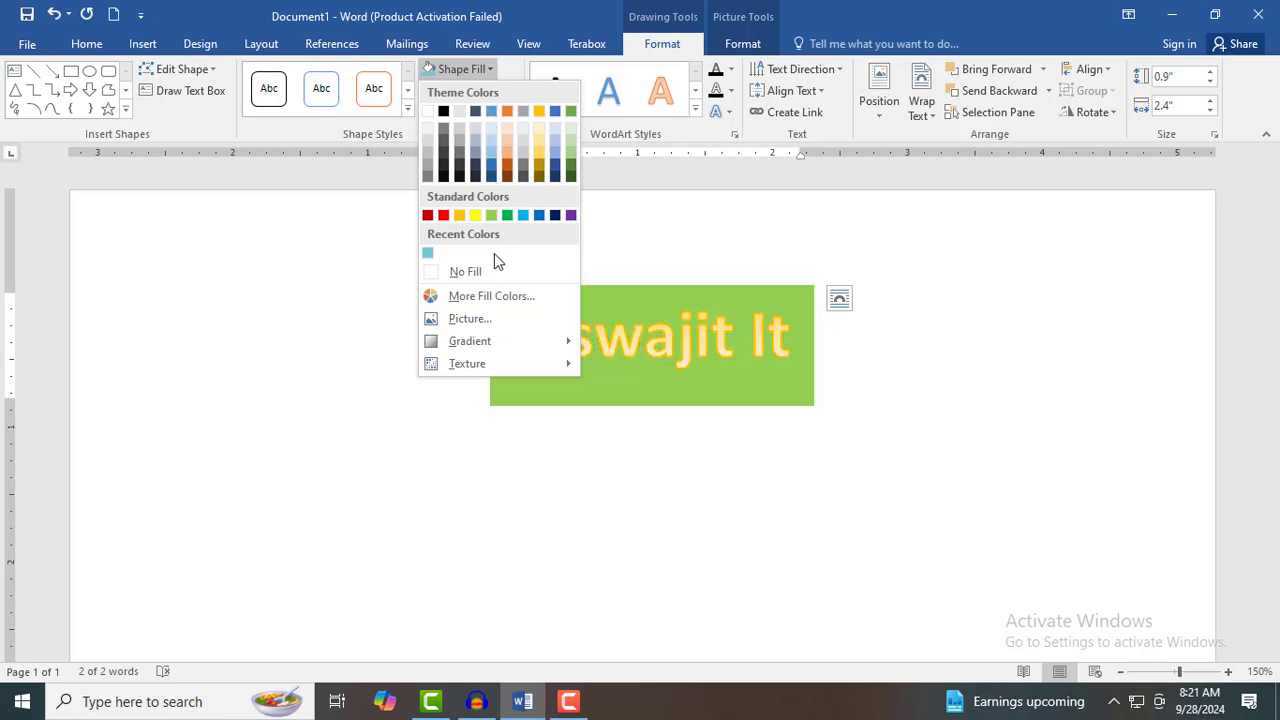
pyautogui.moveTo(486, 342)
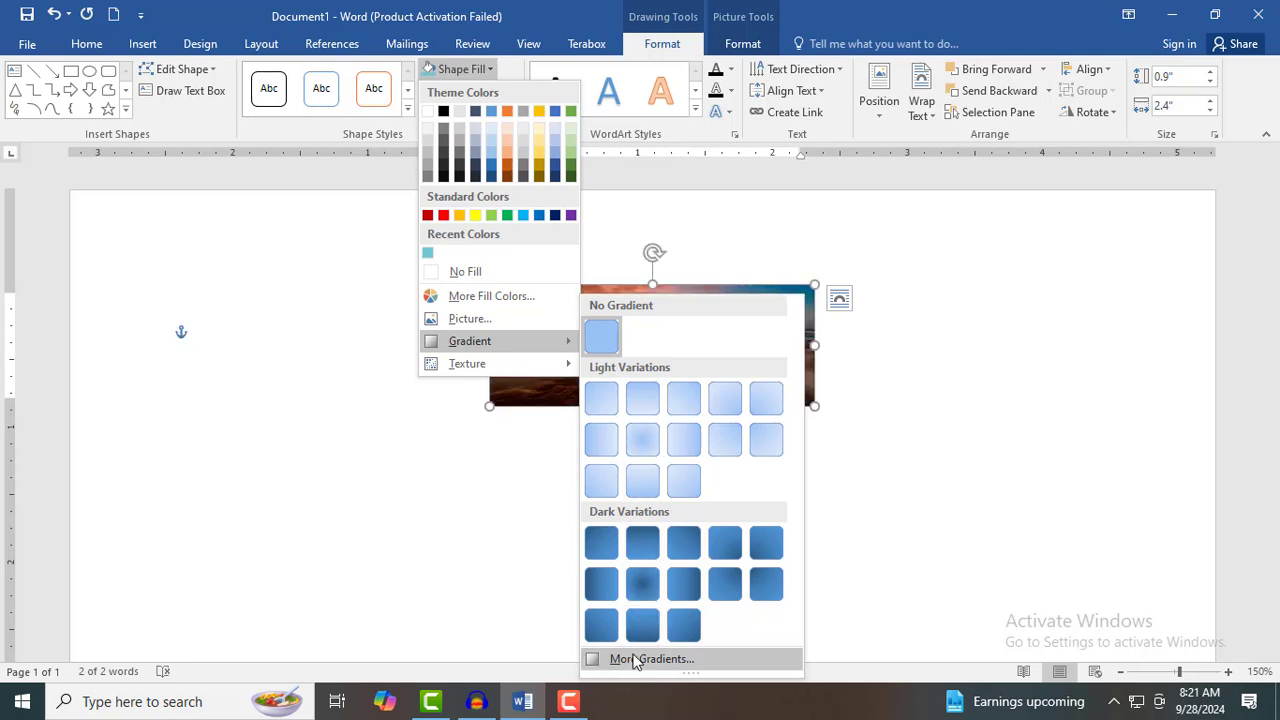
pyautogui.click(648, 580)
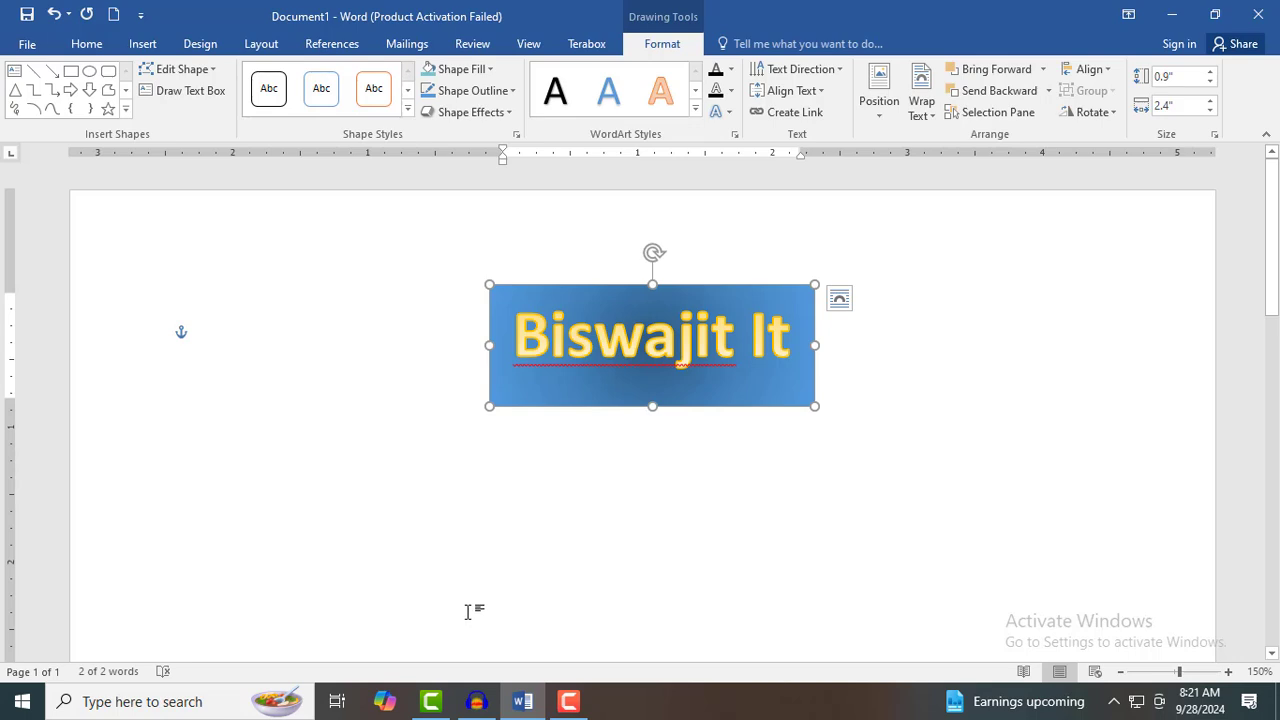
# Step: Fill the WordArt box with the beige speckled recycled-paper texture
pyautogui.click(490, 70)
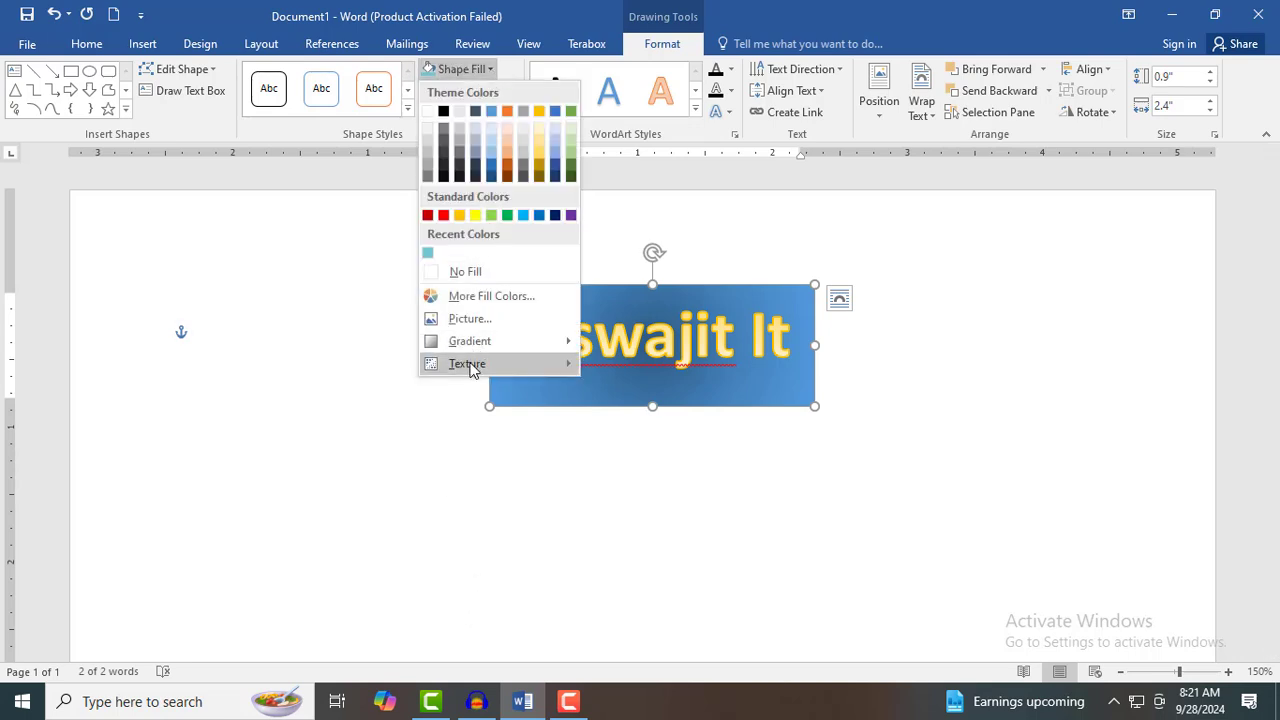
pyautogui.moveTo(478, 366)
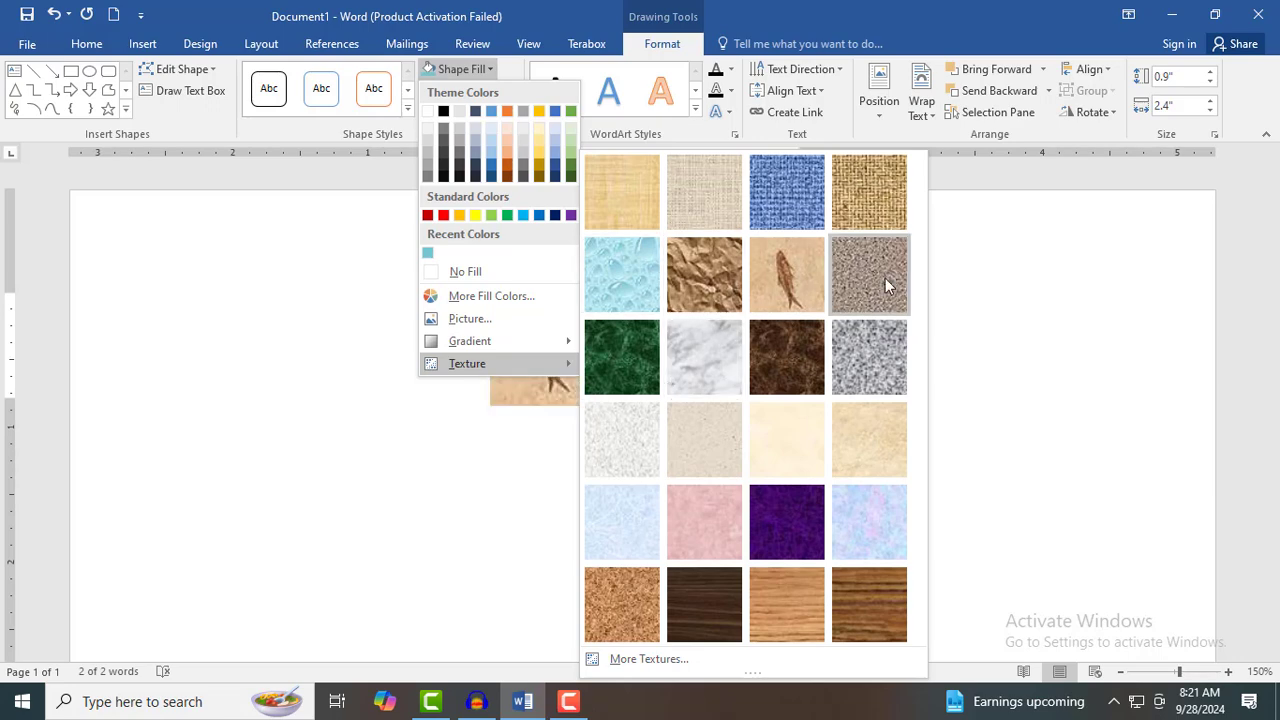
pyautogui.click(720, 451)
# Step: Give the WordArt box an outline in the darkest orange theme colour with a weight of 4½ pt
pyautogui.click(485, 92)
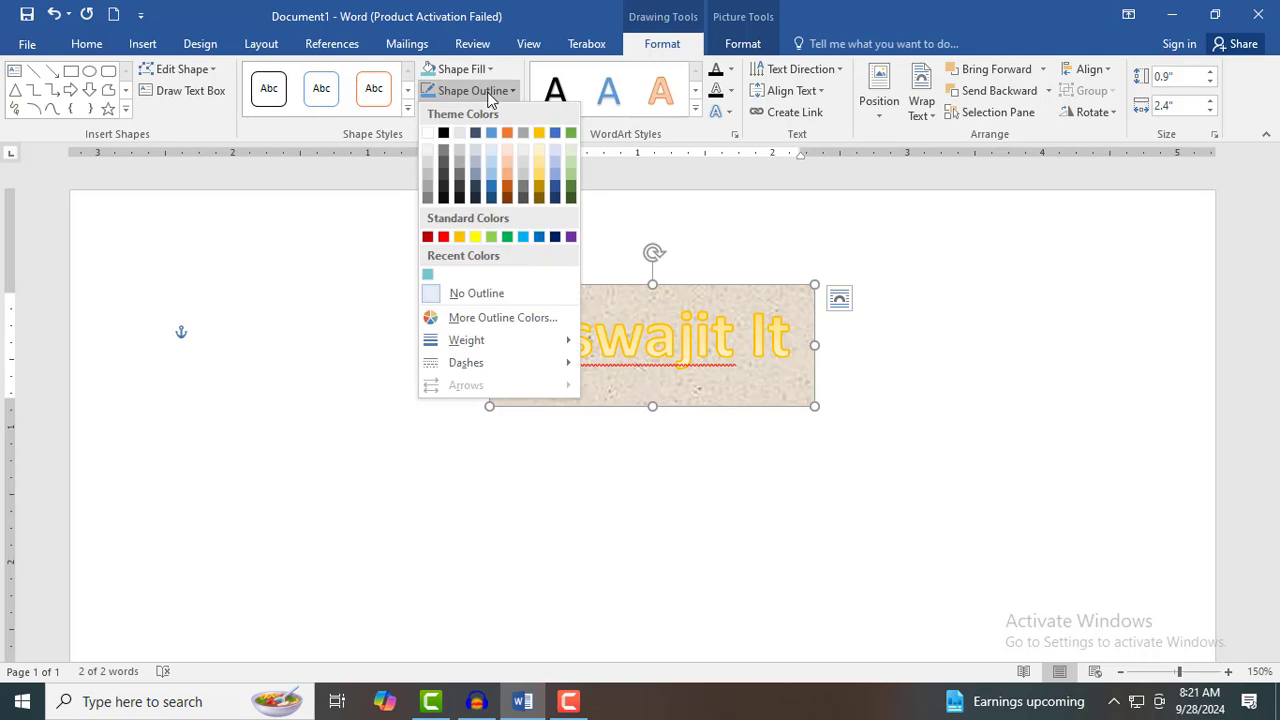
pyautogui.click(505, 196)
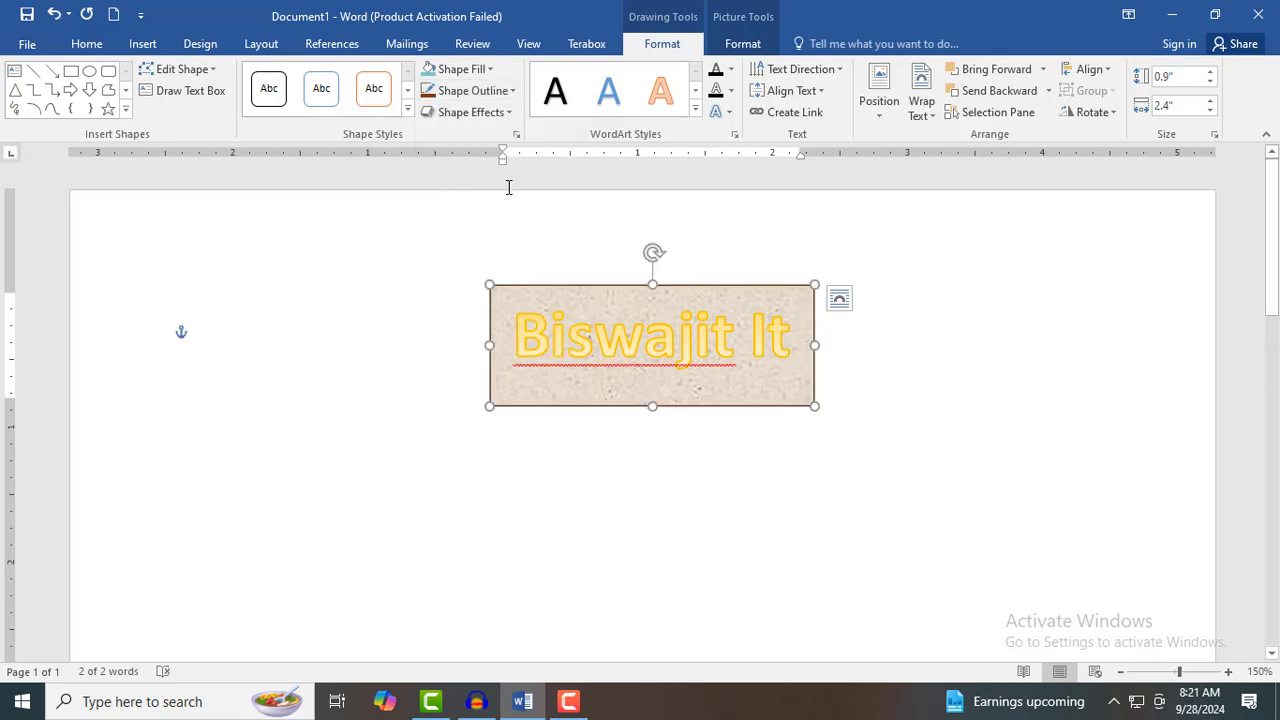
pyautogui.click(474, 92)
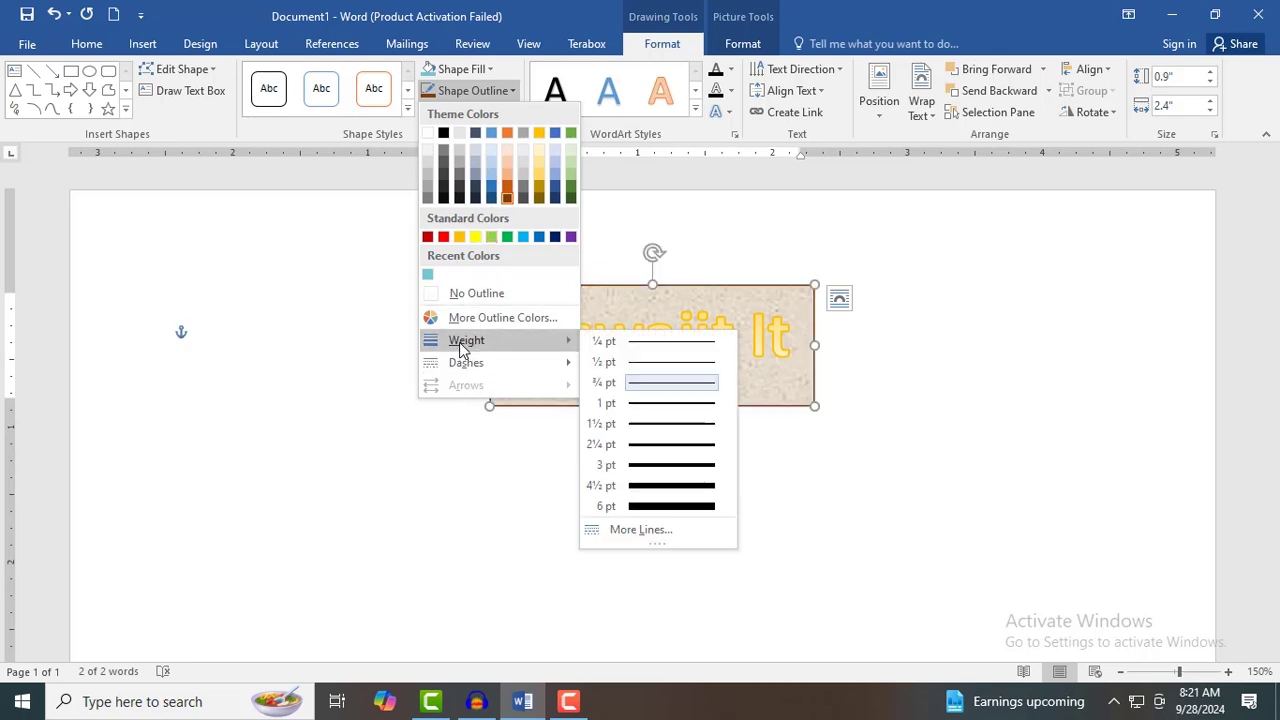
pyautogui.click(660, 488)
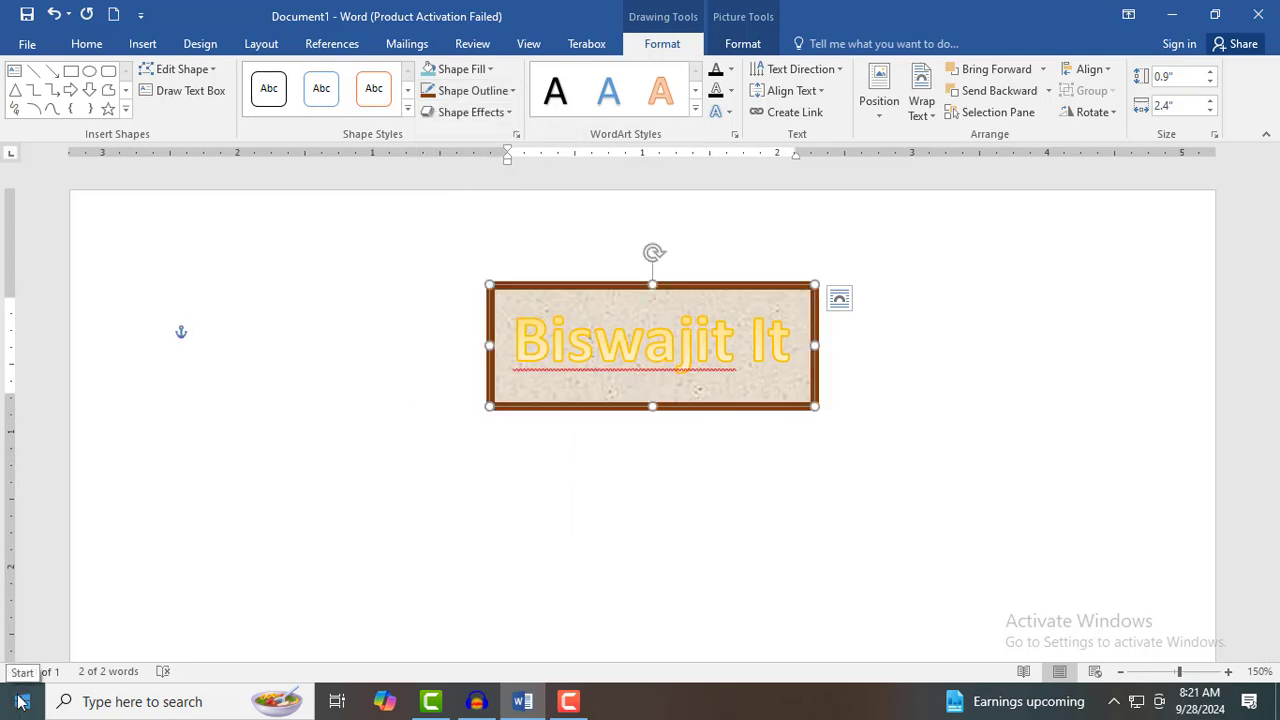
# Step: Change the WordArt box's outline from solid to the plain evenly dashed line style
pyautogui.click(473, 92)
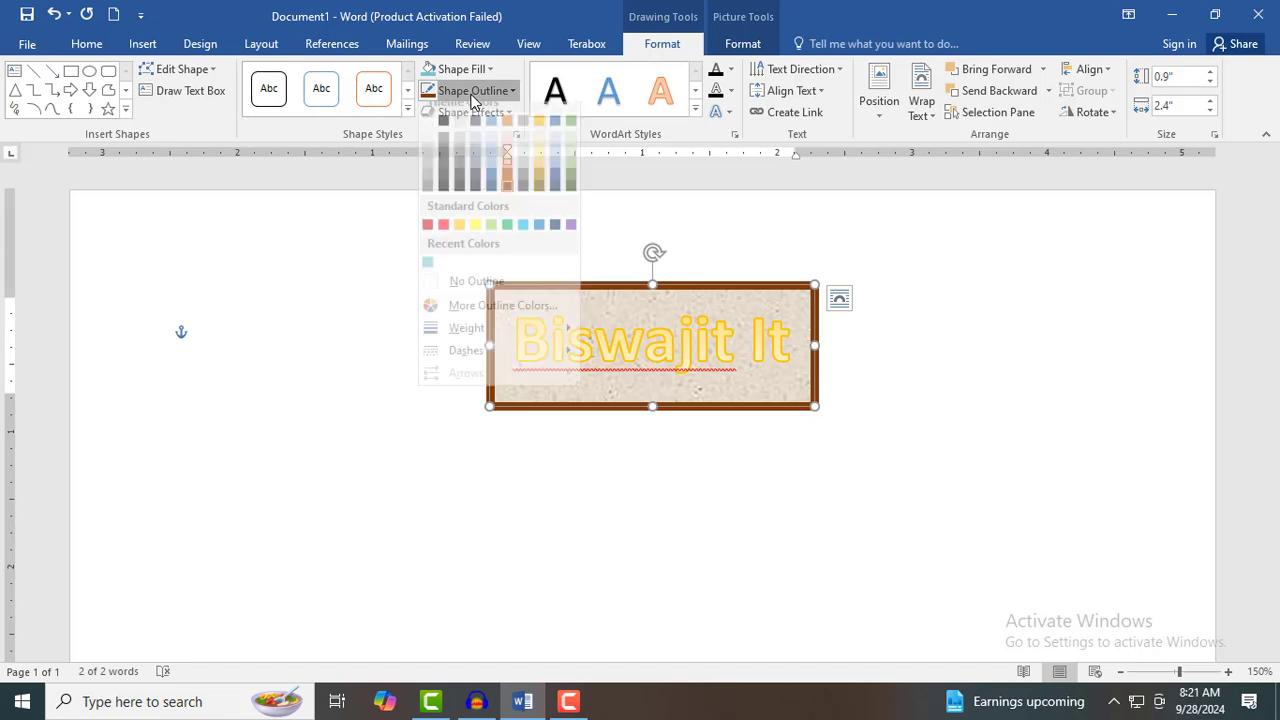
pyautogui.moveTo(463, 362)
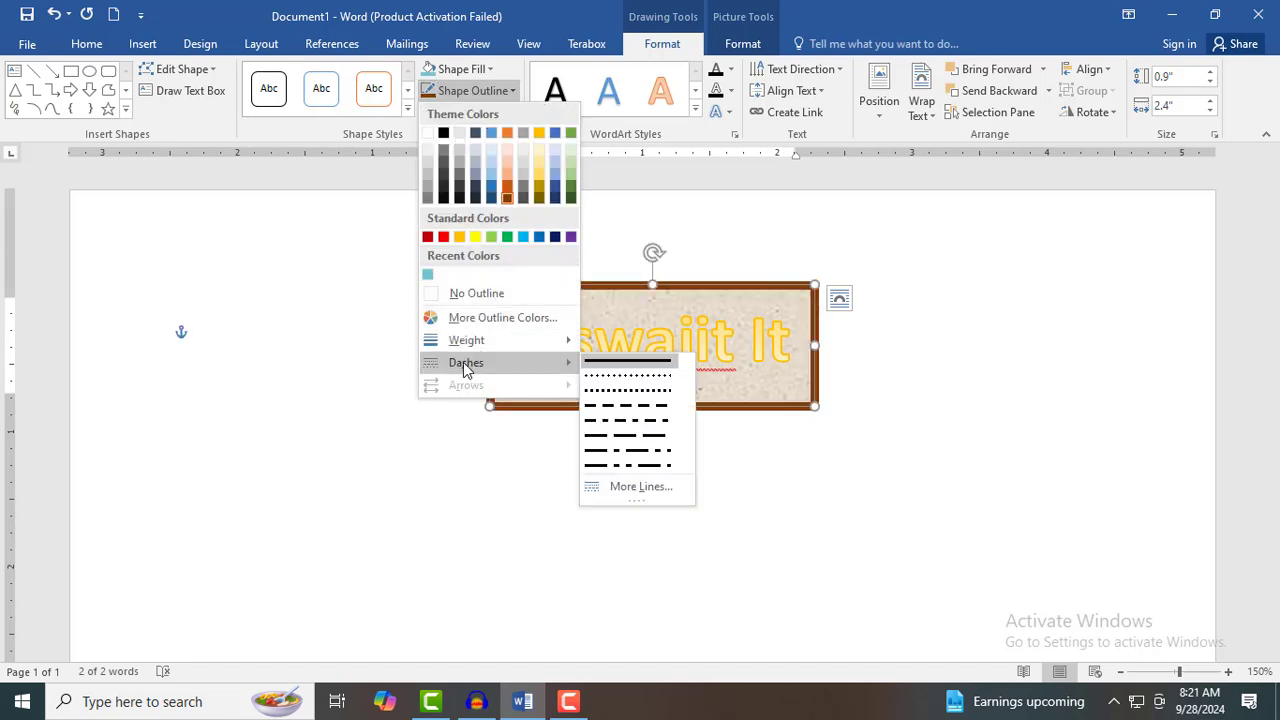
pyautogui.click(630, 405)
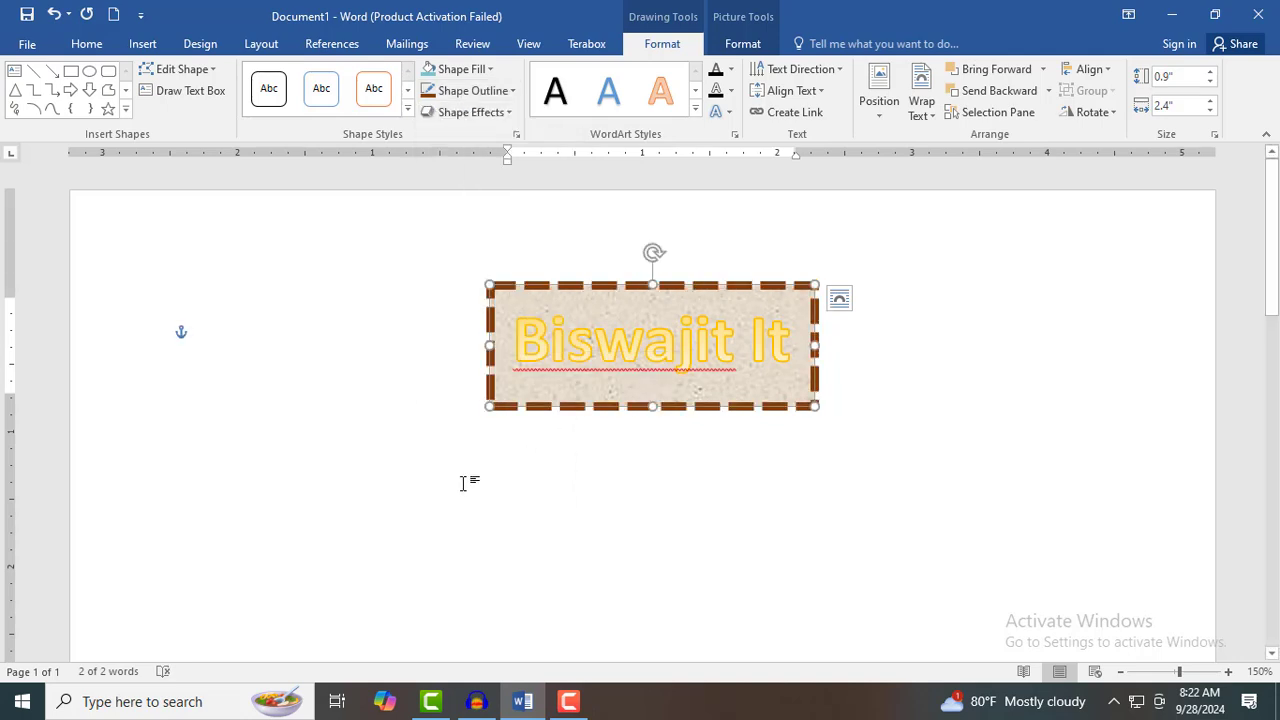
# Step: Remove both the dashed outline and the texture fill from the WordArt box
pyautogui.click(493, 95)
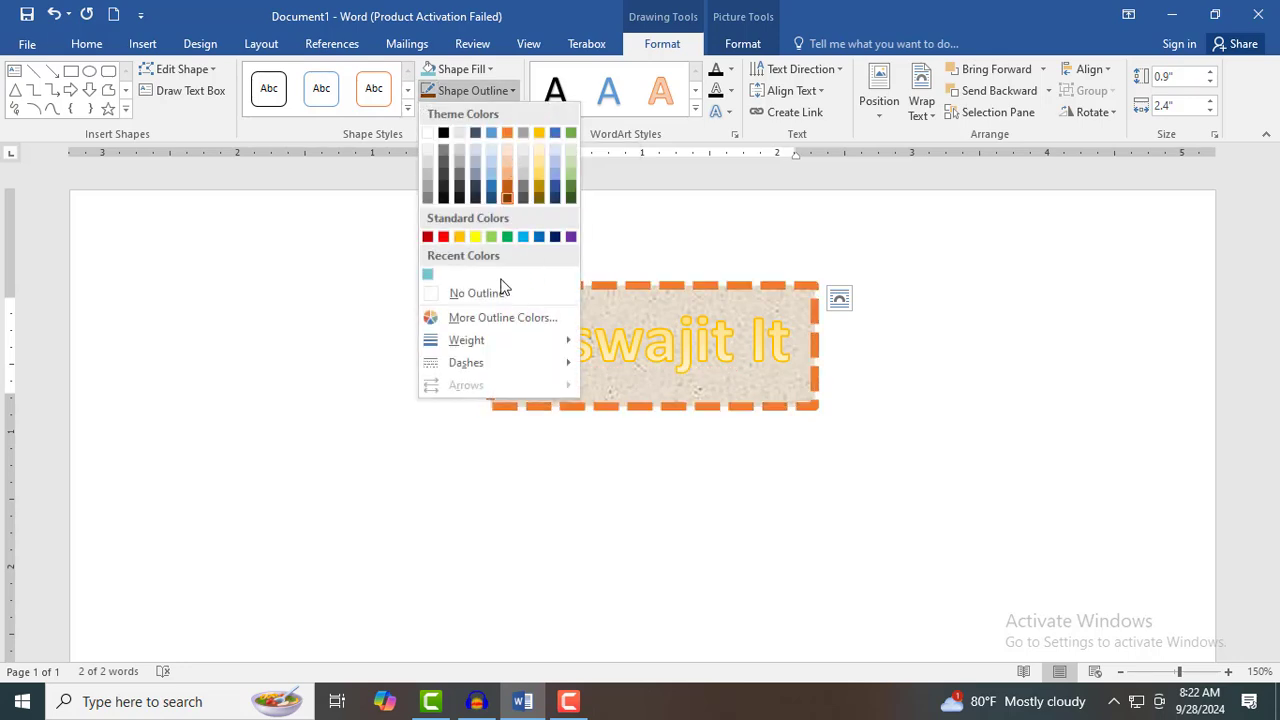
pyautogui.click(470, 294)
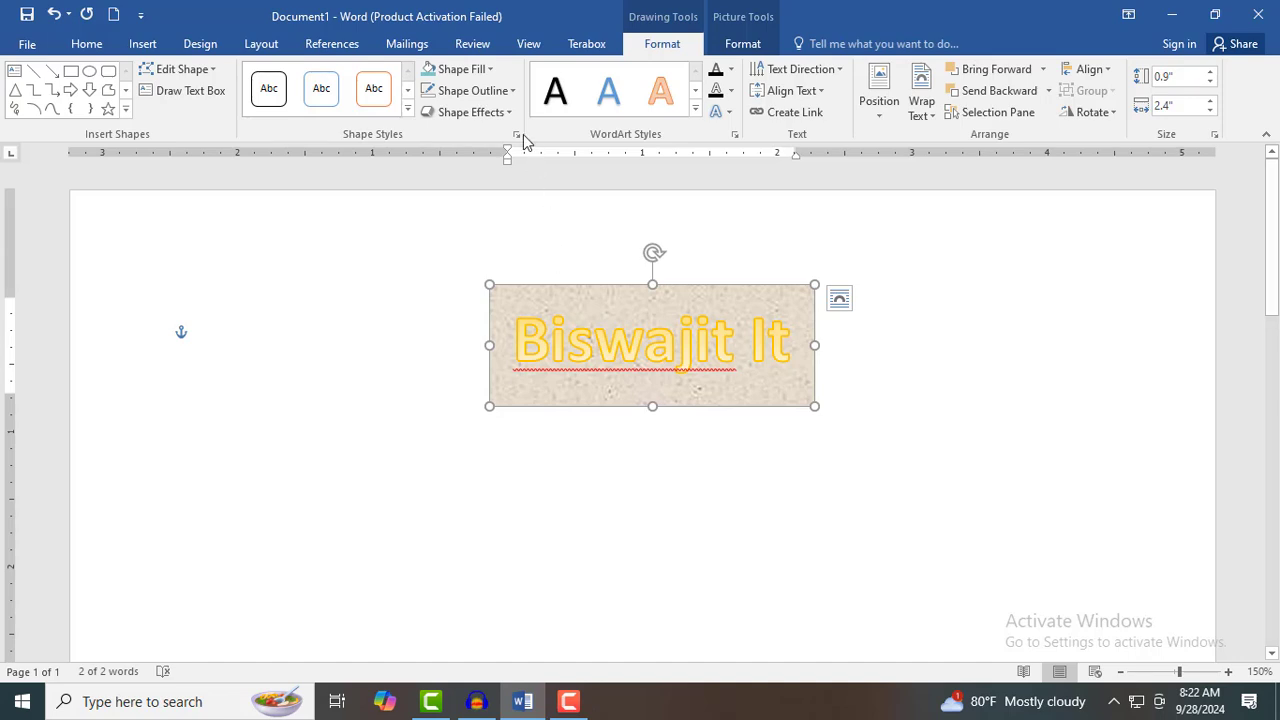
pyautogui.click(491, 69)
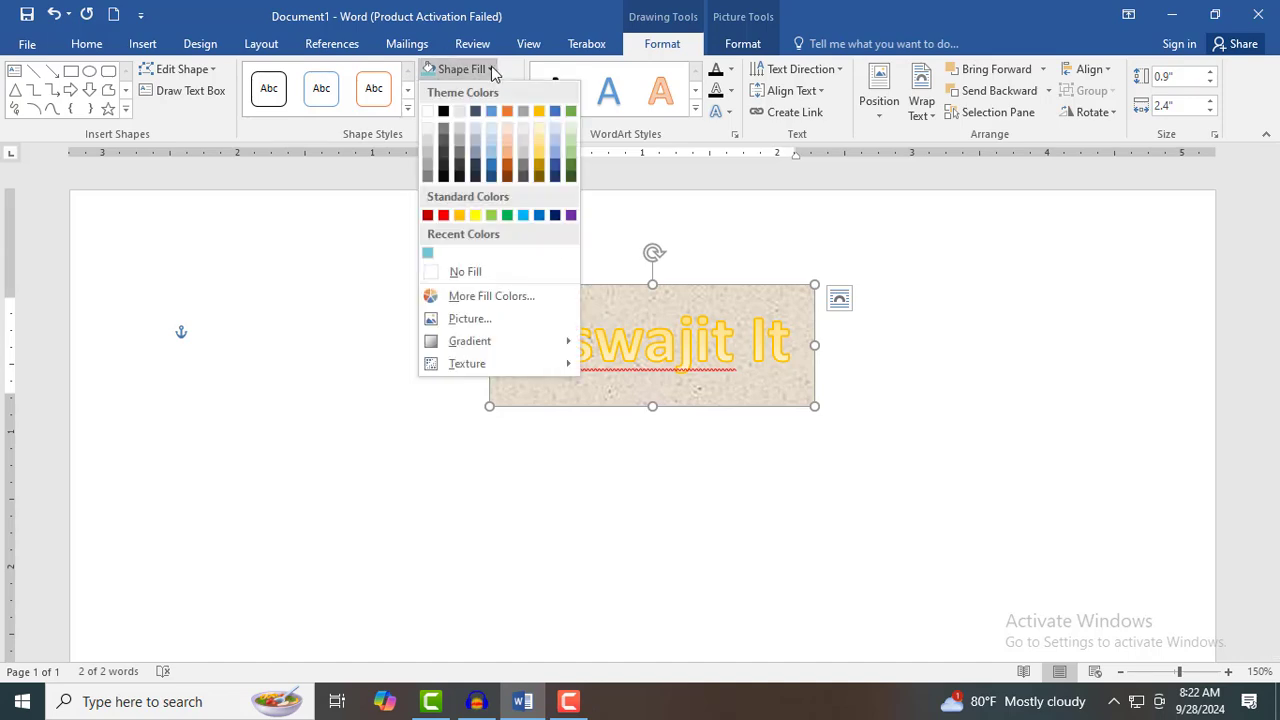
pyautogui.click(455, 272)
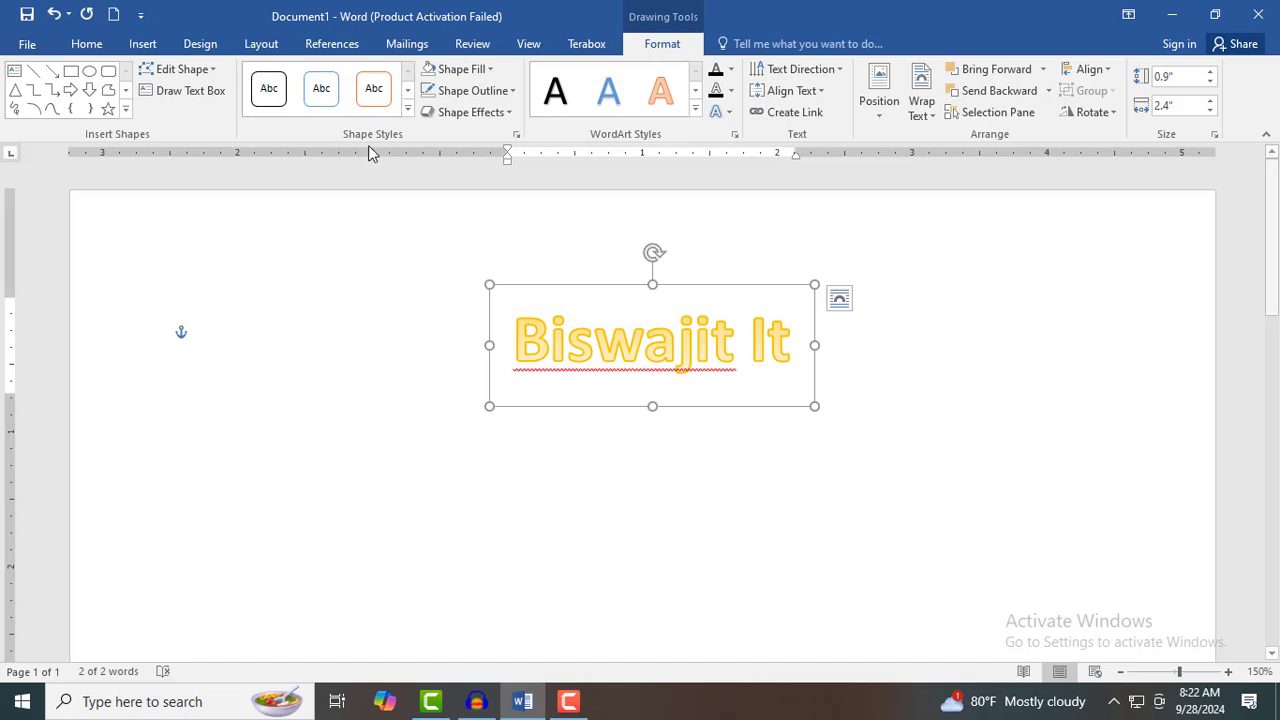
# Step: Apply the orange gradient theme style from the fifth row of theme styles to the WordArt box
pyautogui.click(407, 110)
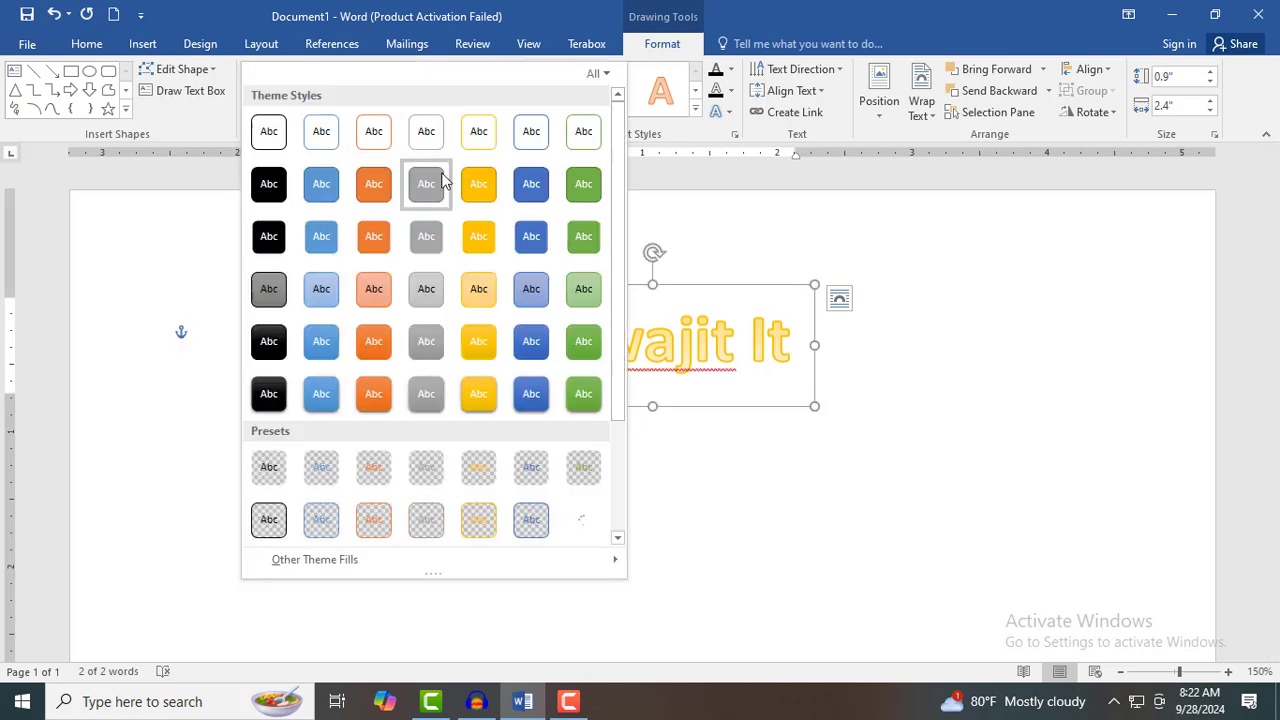
pyautogui.scroll(-3, 615, 208)
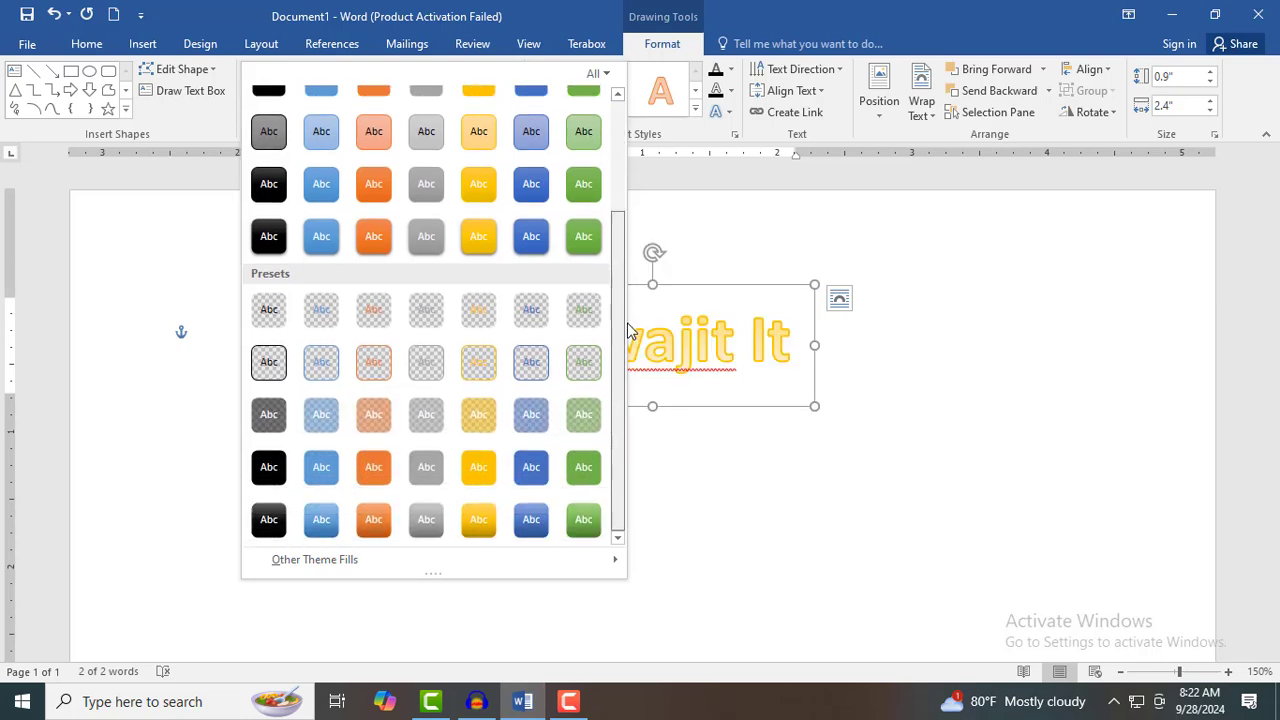
pyautogui.scroll(2, 612, 325)
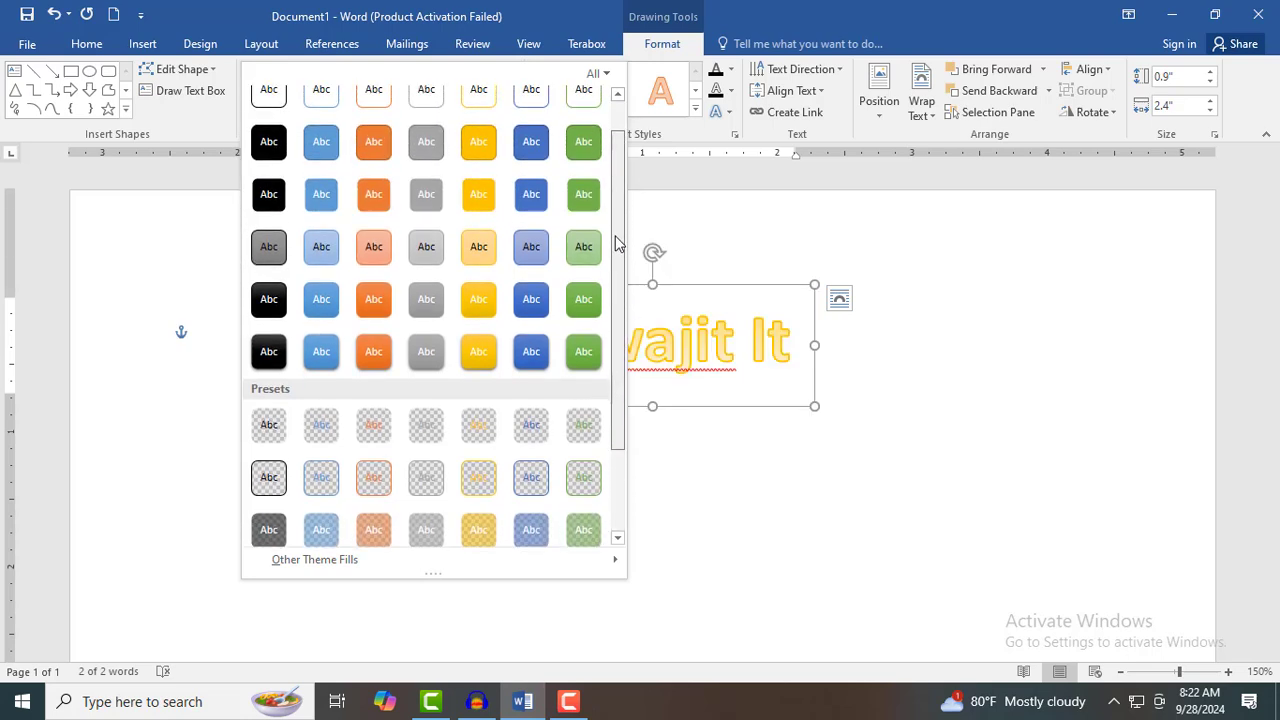
pyautogui.click(368, 308)
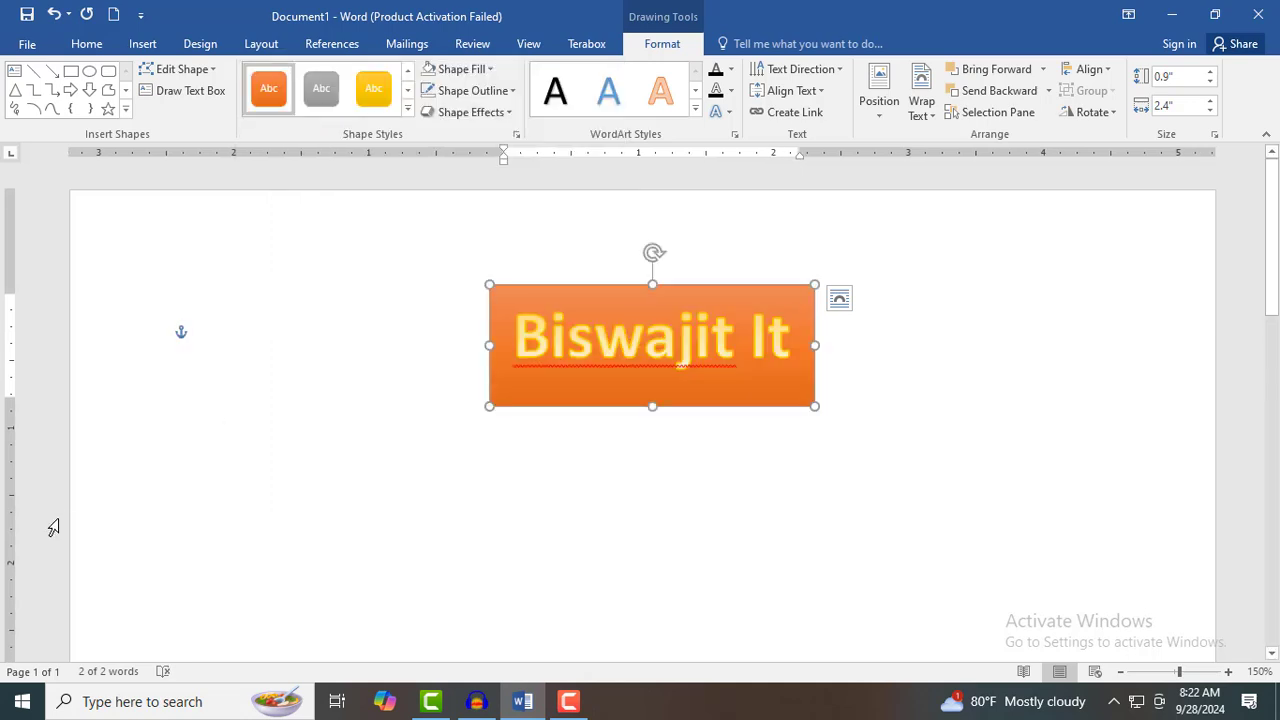
# Step: Apply the theme style with a black outline and white fill to the WordArt box and remove its outline
pyautogui.click(408, 109)
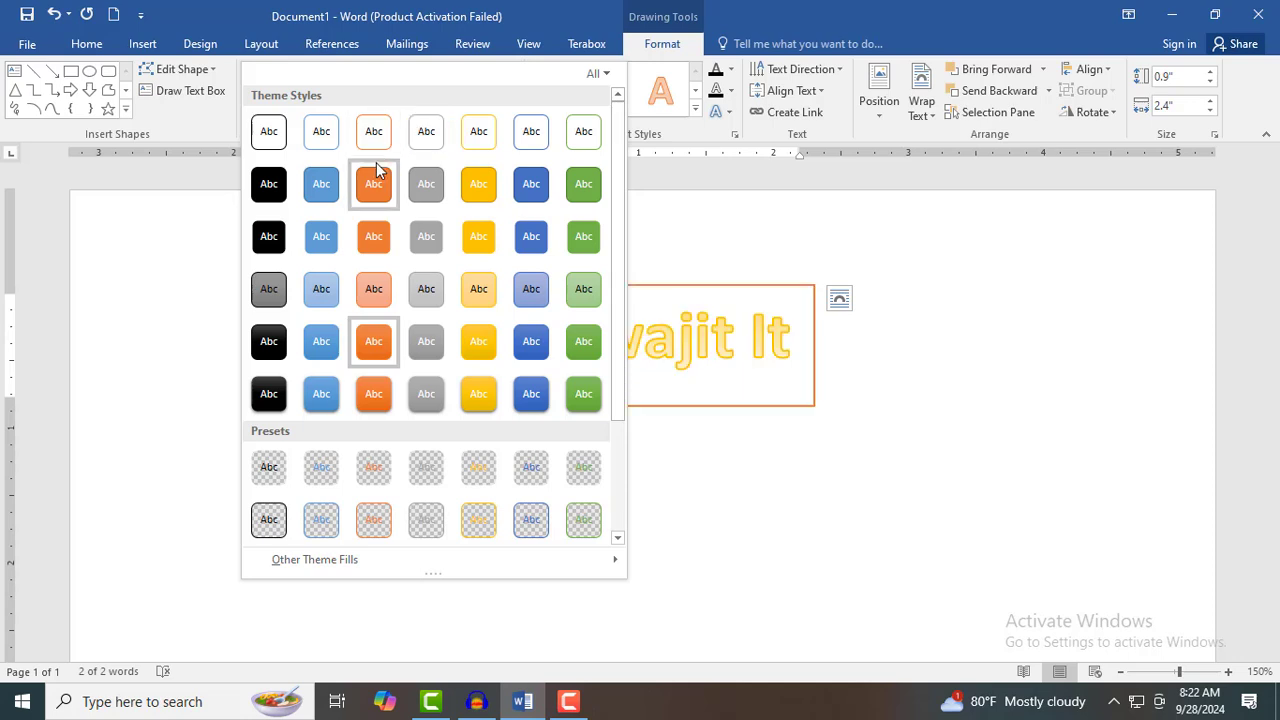
pyautogui.click(270, 138)
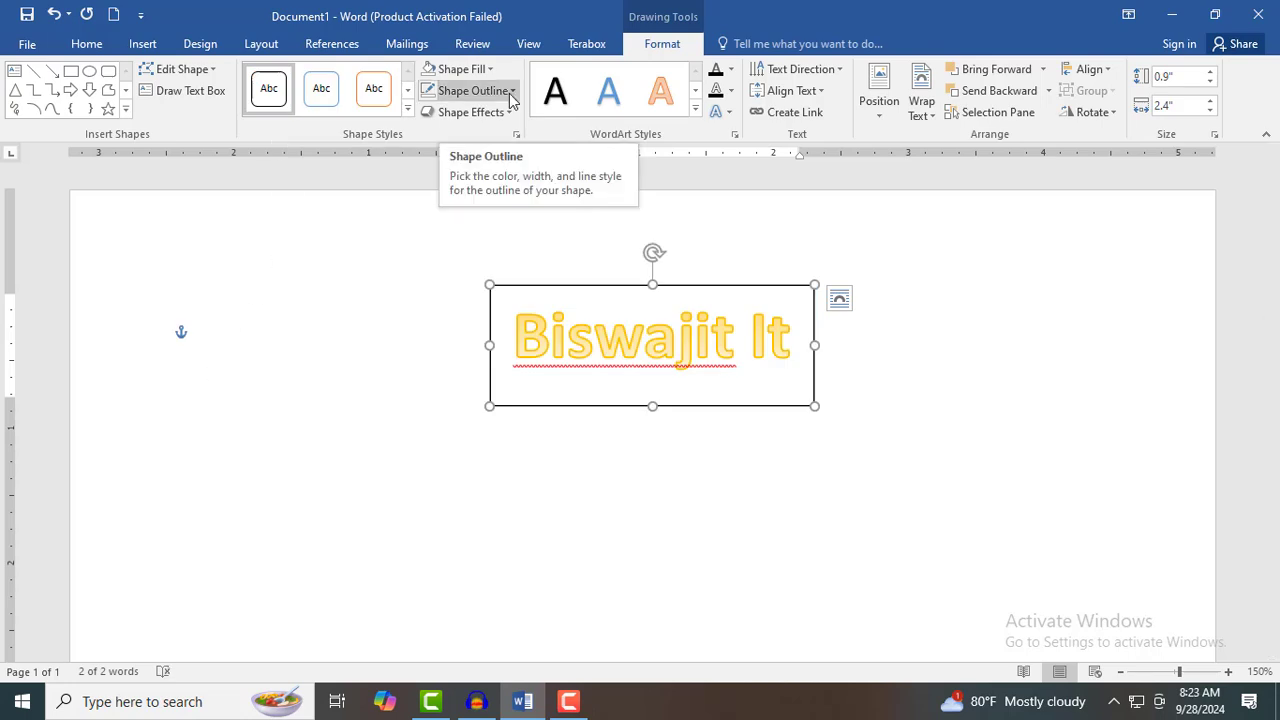
pyautogui.click(470, 90)
pyautogui.click(466, 293)
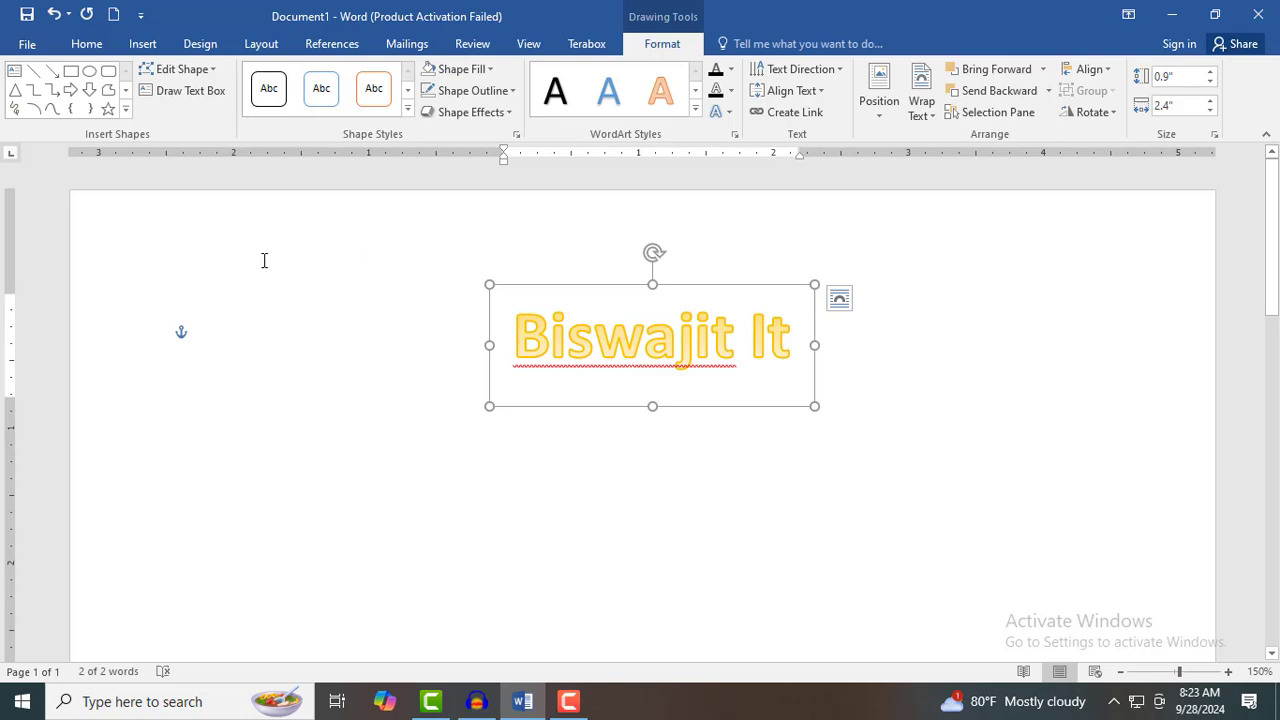
# Step: Prepare to save the document to the Desktop in the Word 97-2003 Document format
pyautogui.click(27, 46)
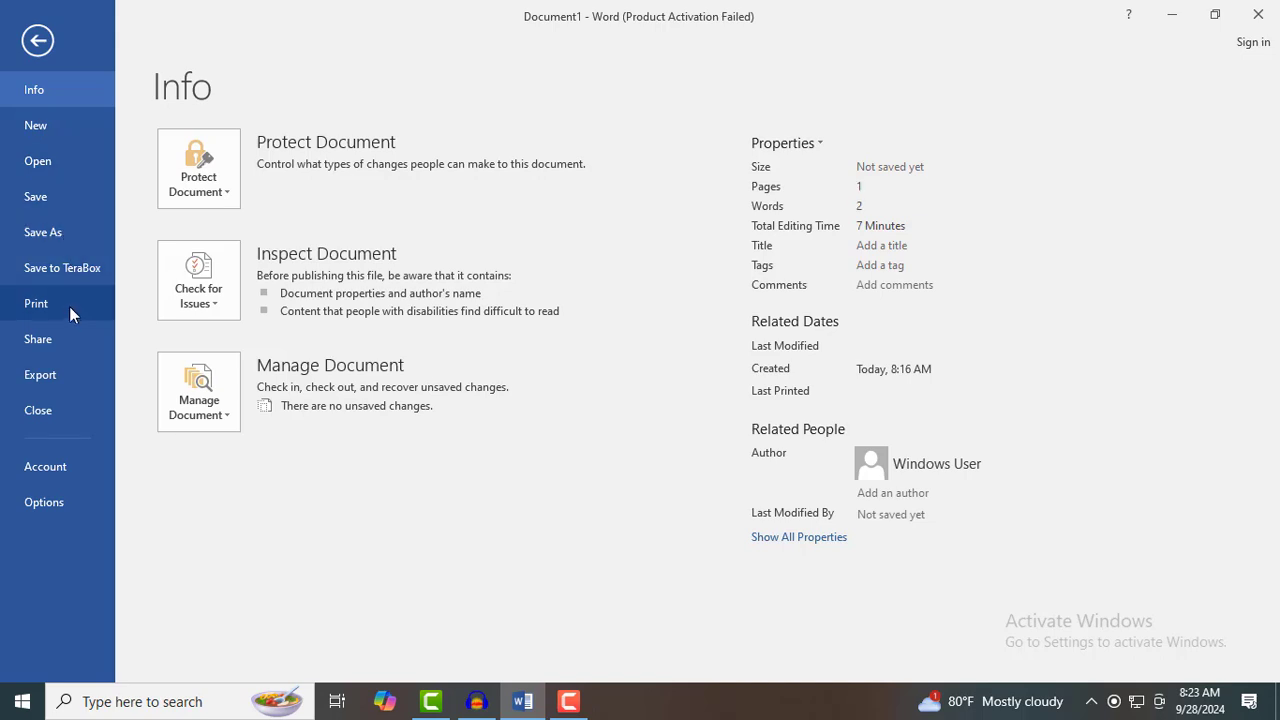
pyautogui.click(42, 203)
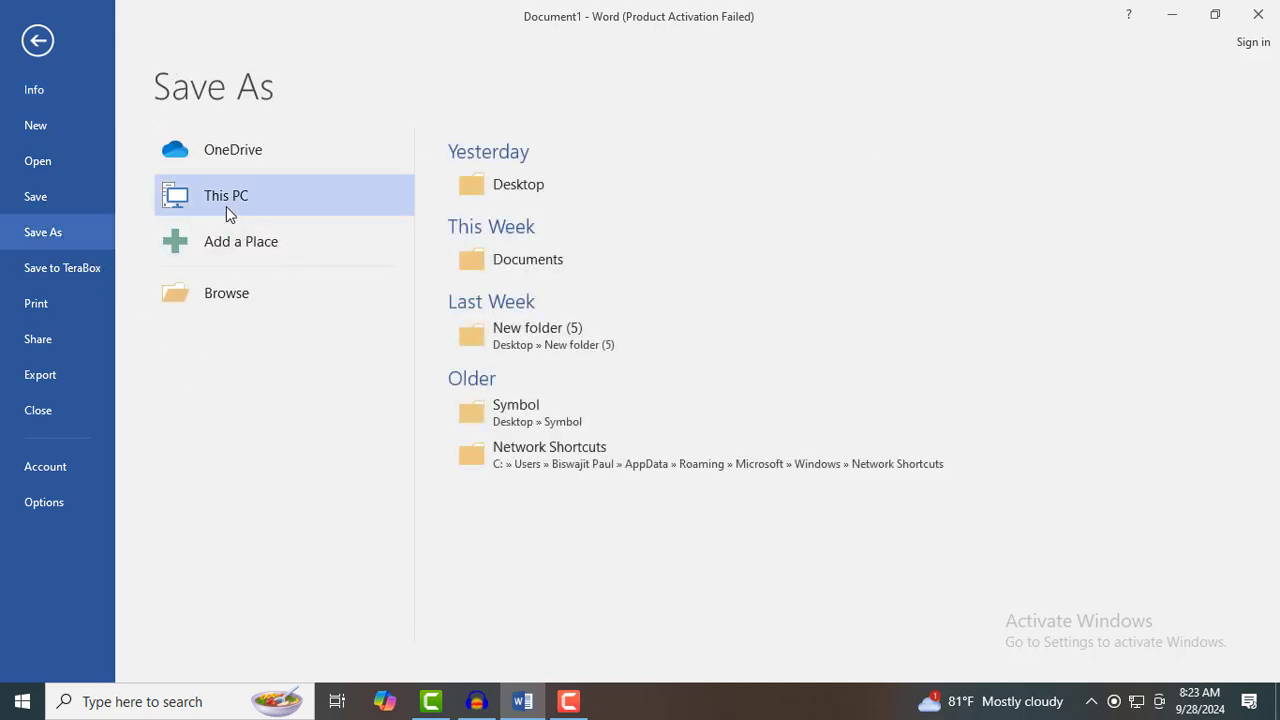
pyautogui.click(229, 300)
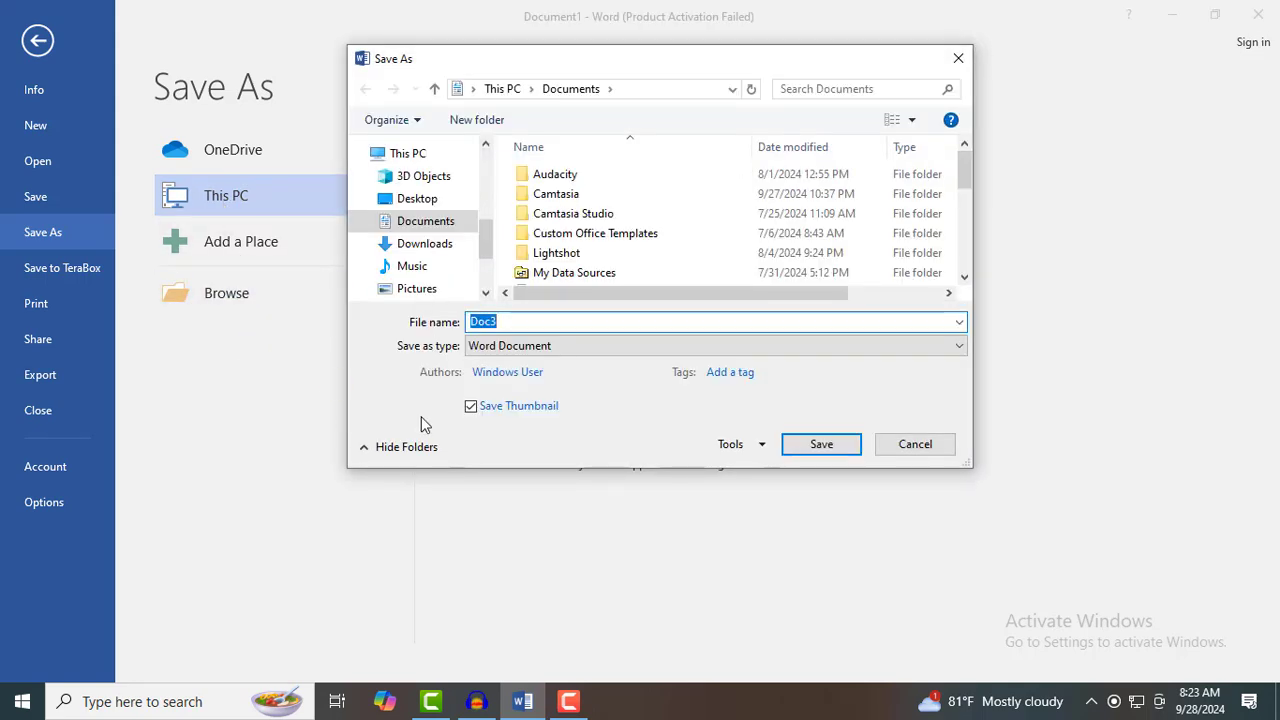
pyautogui.click(418, 200)
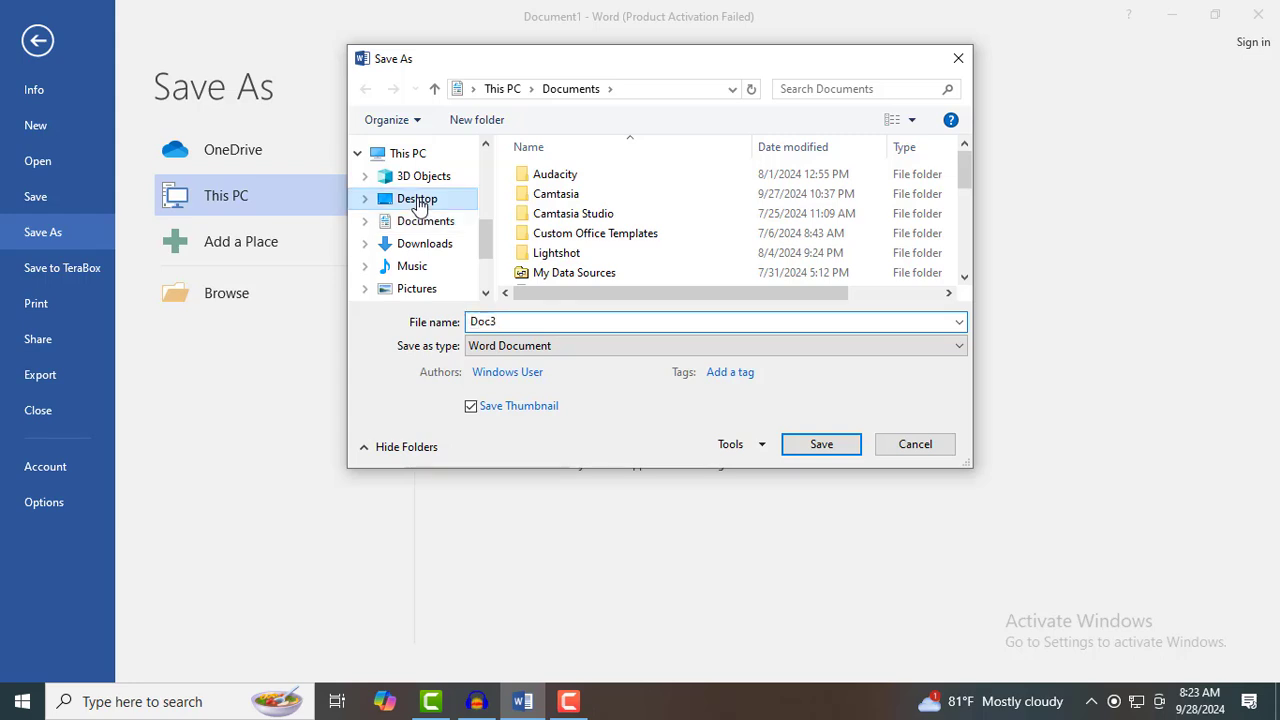
pyautogui.doubleClick(490, 322)
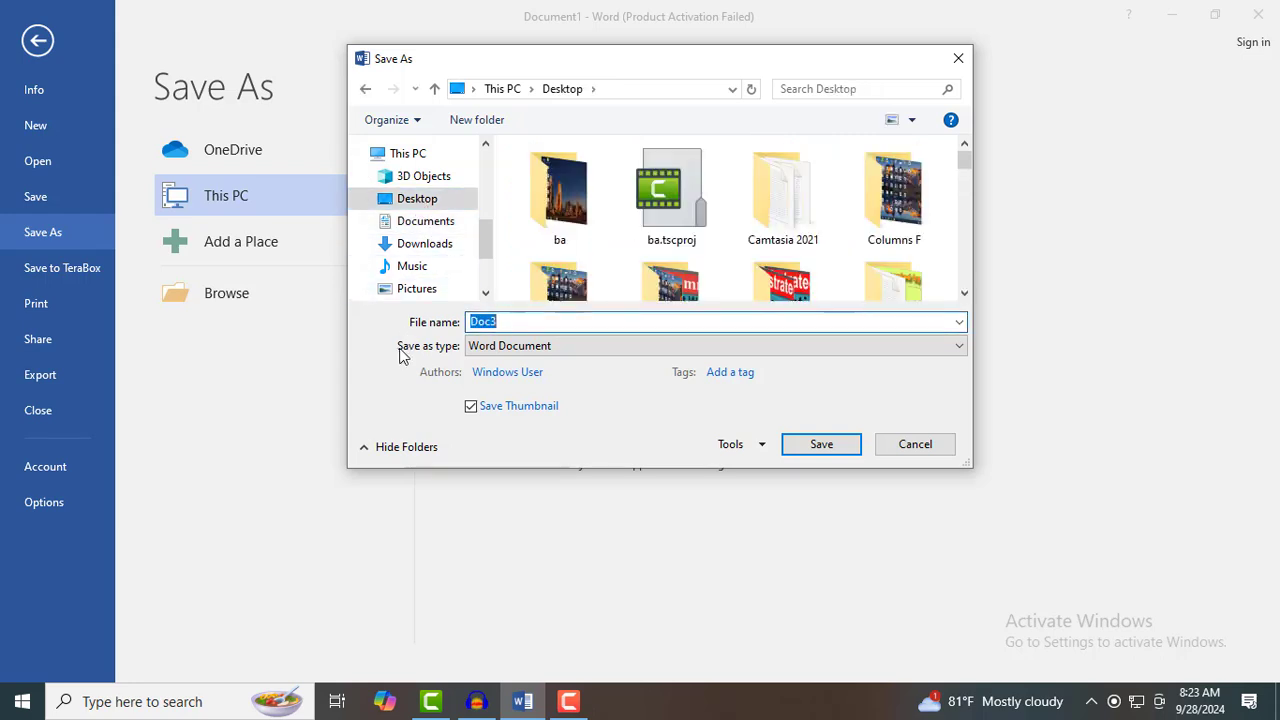
pyautogui.click(527, 352)
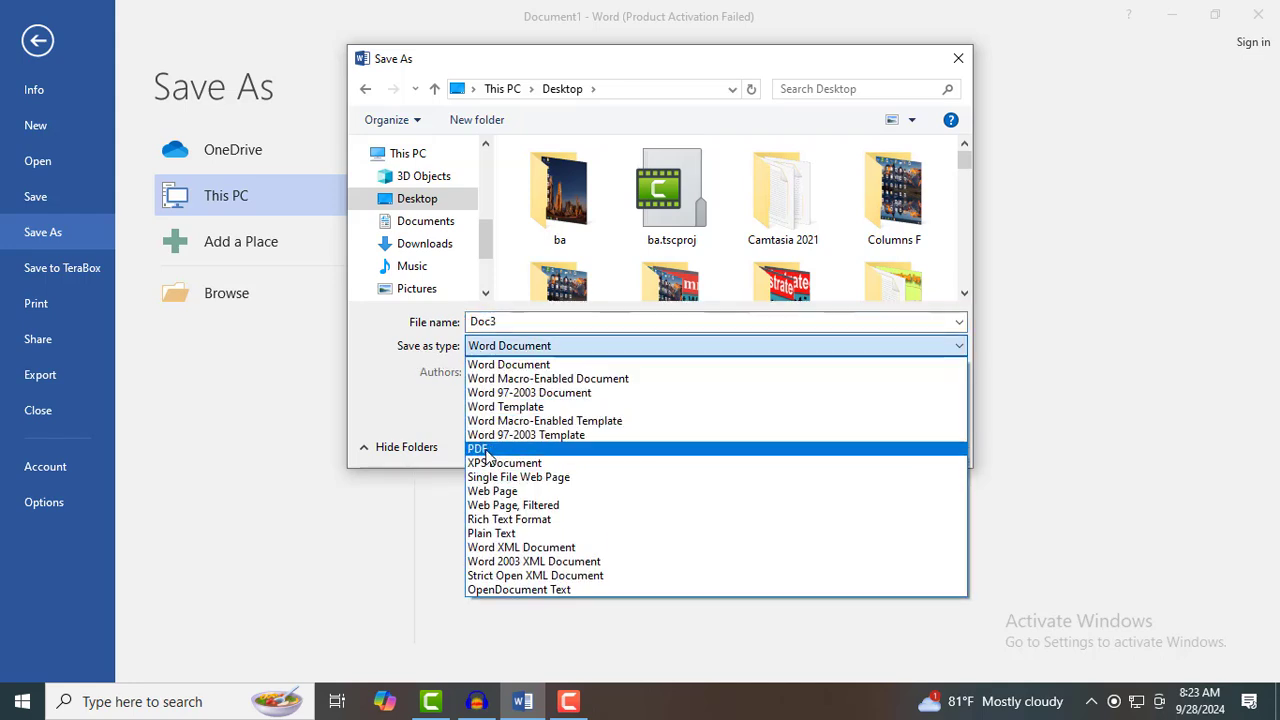
pyautogui.click(560, 393)
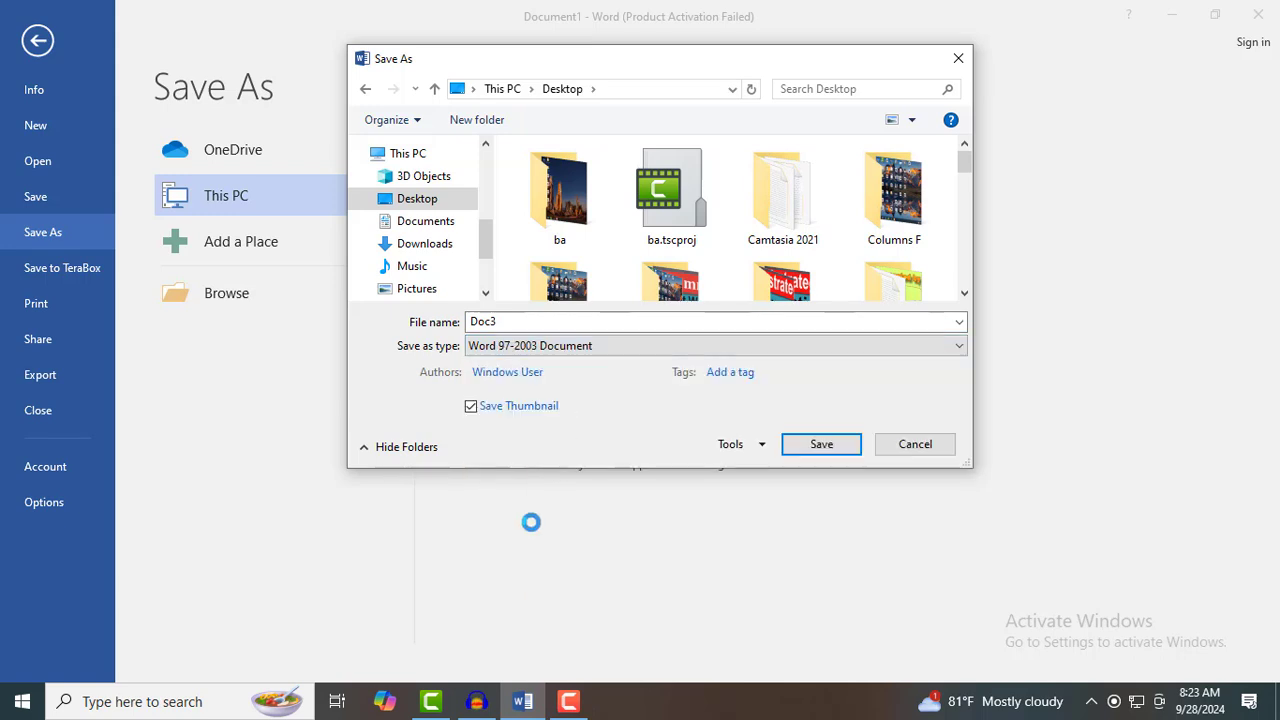
pyautogui.click(820, 445)
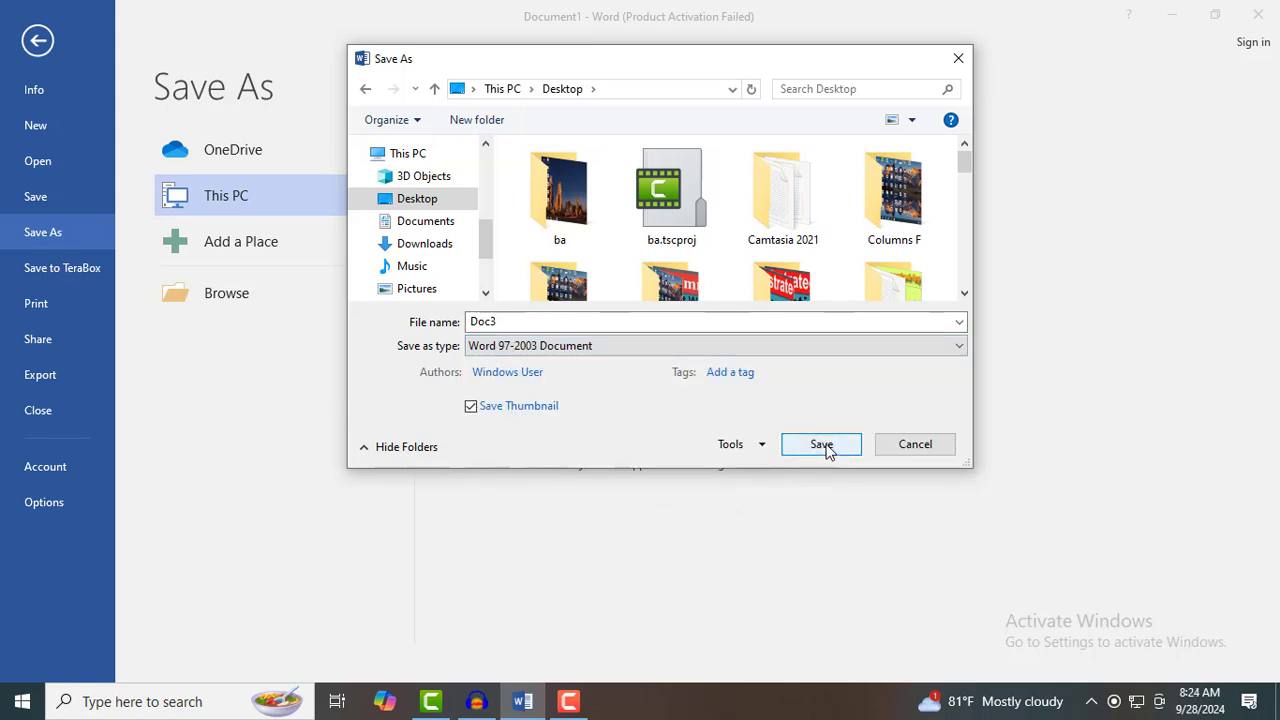
pyautogui.click(822, 446)
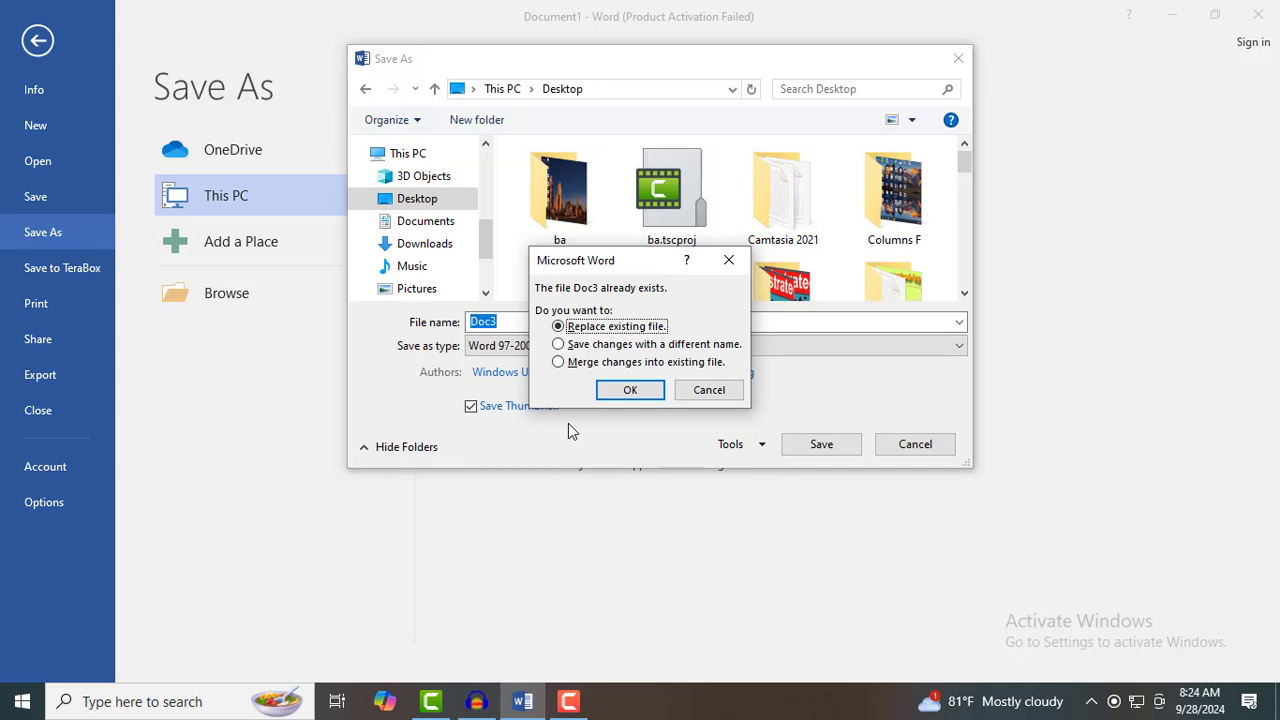
pyautogui.click(712, 392)
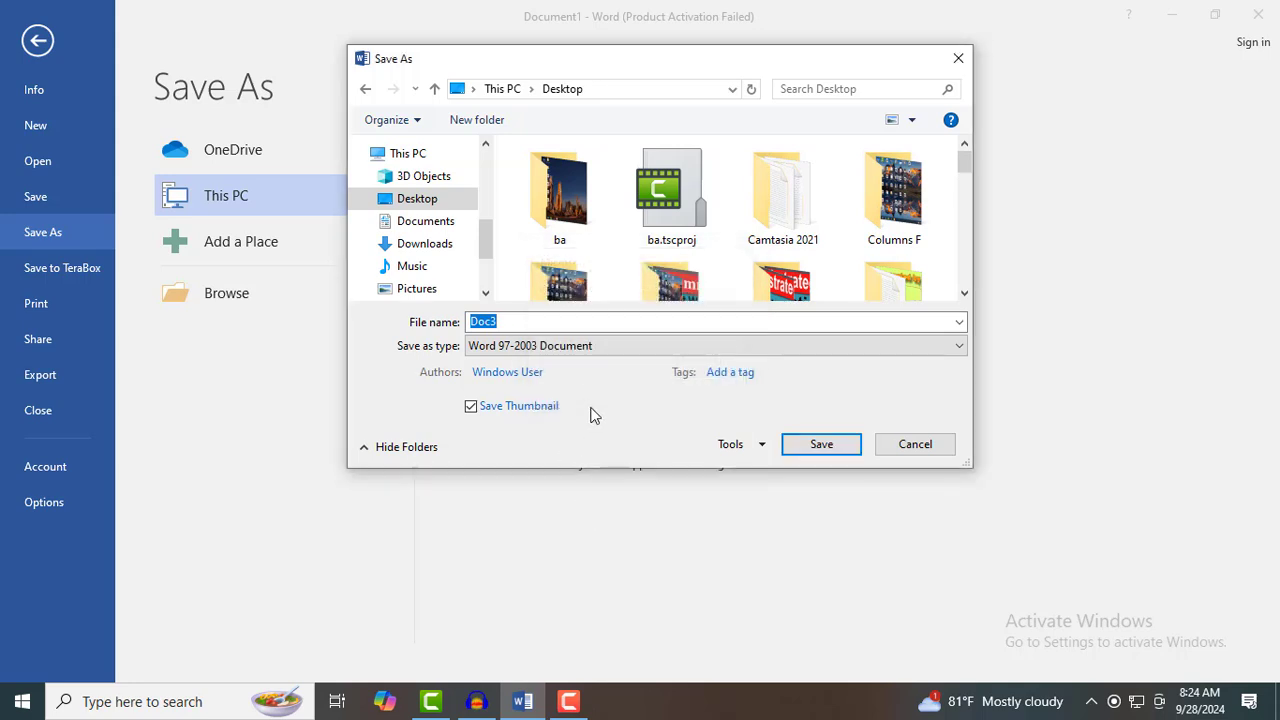
# Step: Name the file Doc32 and save it, continuing past the compatibility check
pyautogui.click(505, 323)
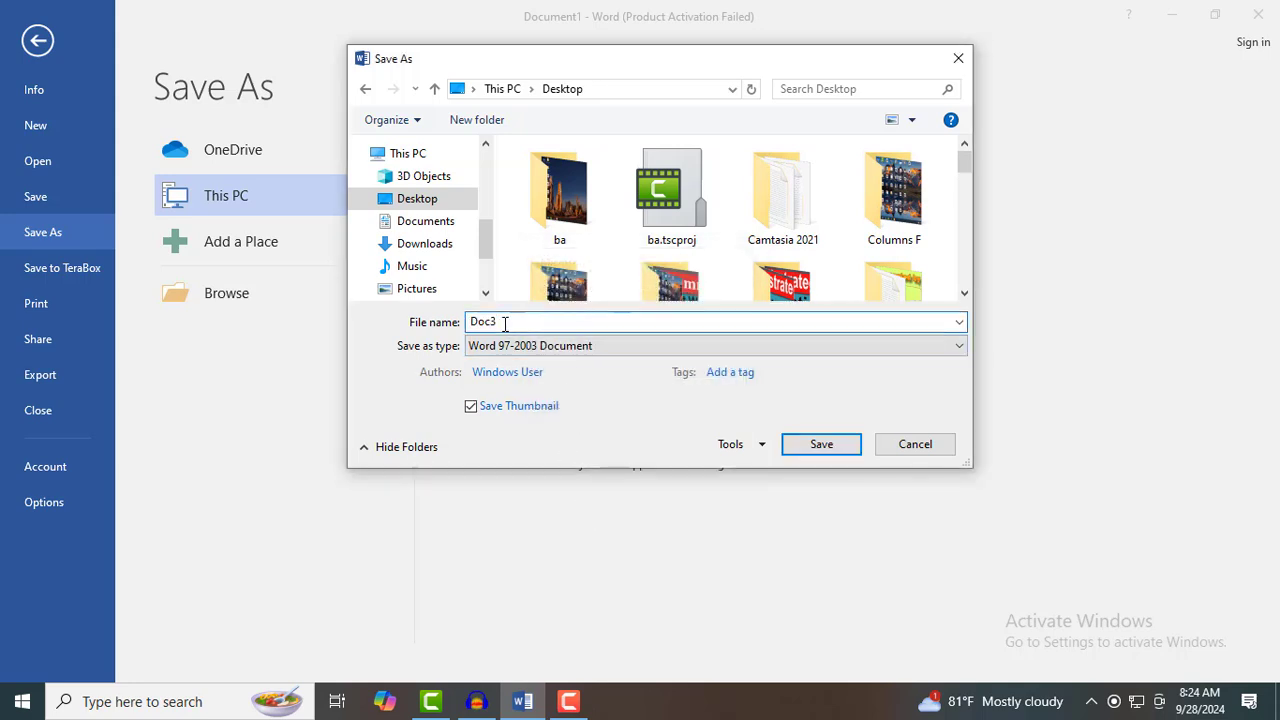
pyautogui.write('2')
pyautogui.click(812, 450)
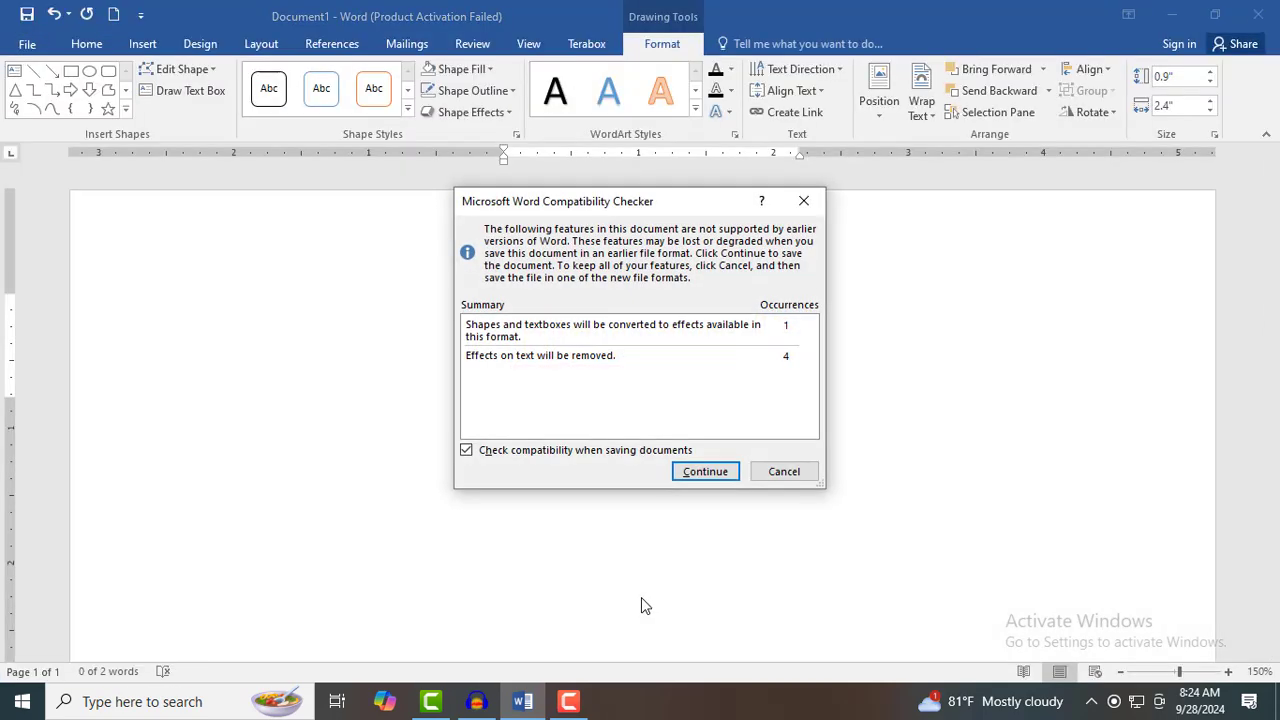
pyautogui.click(706, 468)
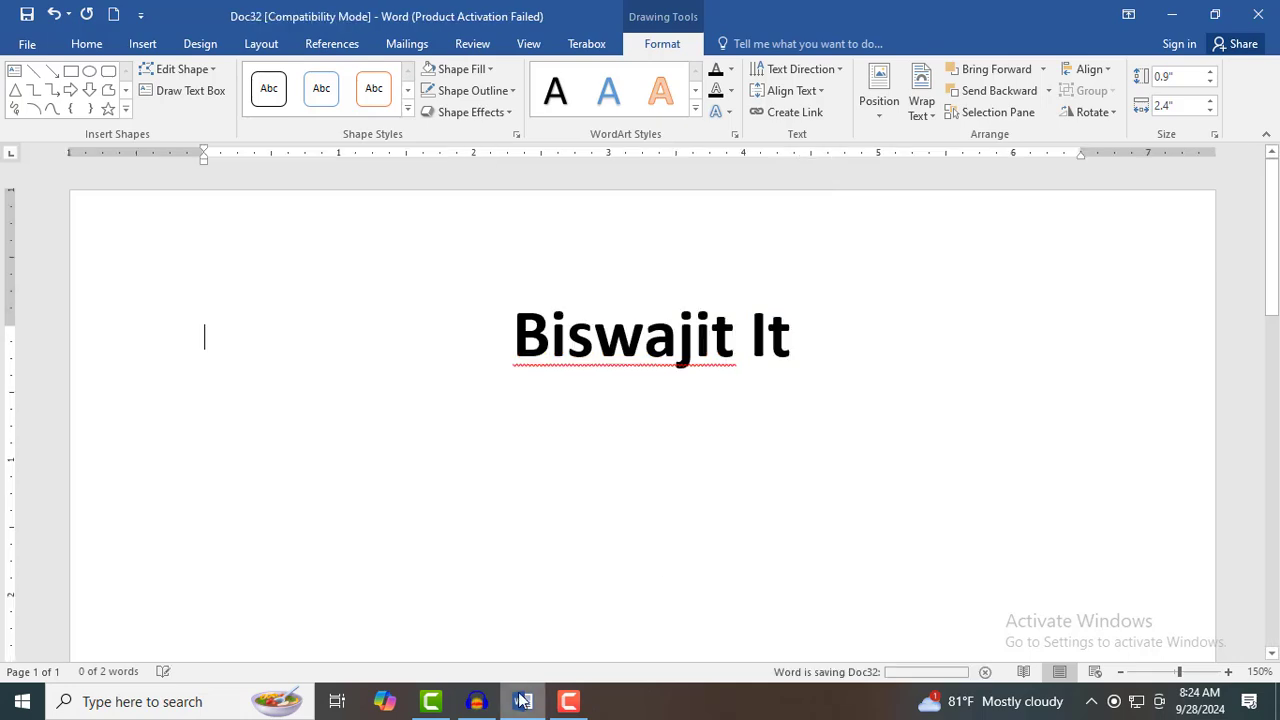
pyautogui.click(141, 44)
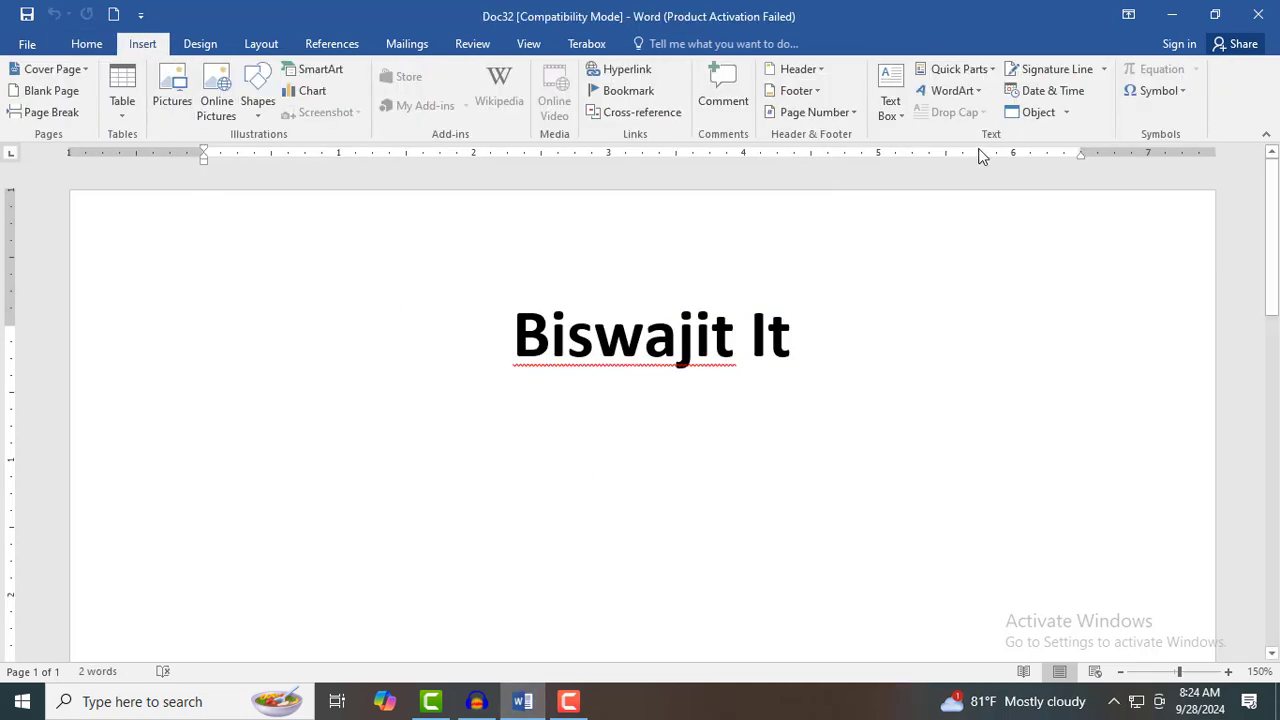
pyautogui.click(967, 89)
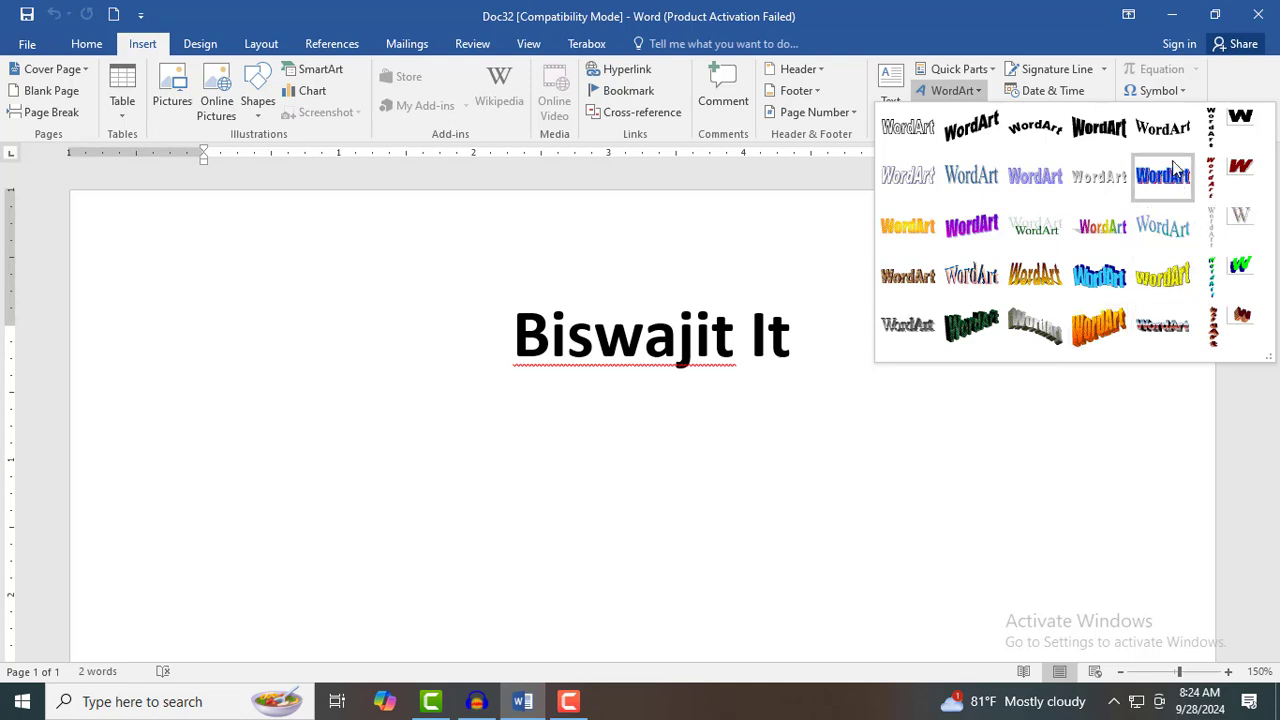
pyautogui.click(1106, 227)
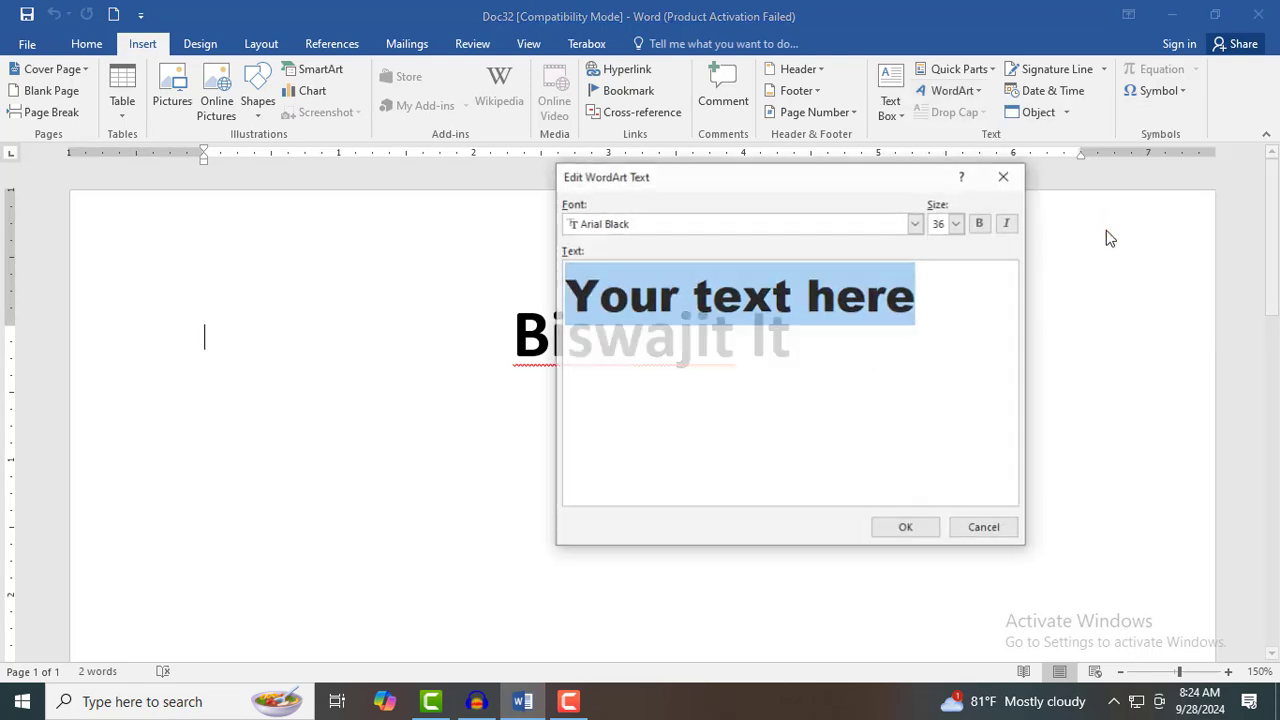
pyautogui.click(1005, 176)
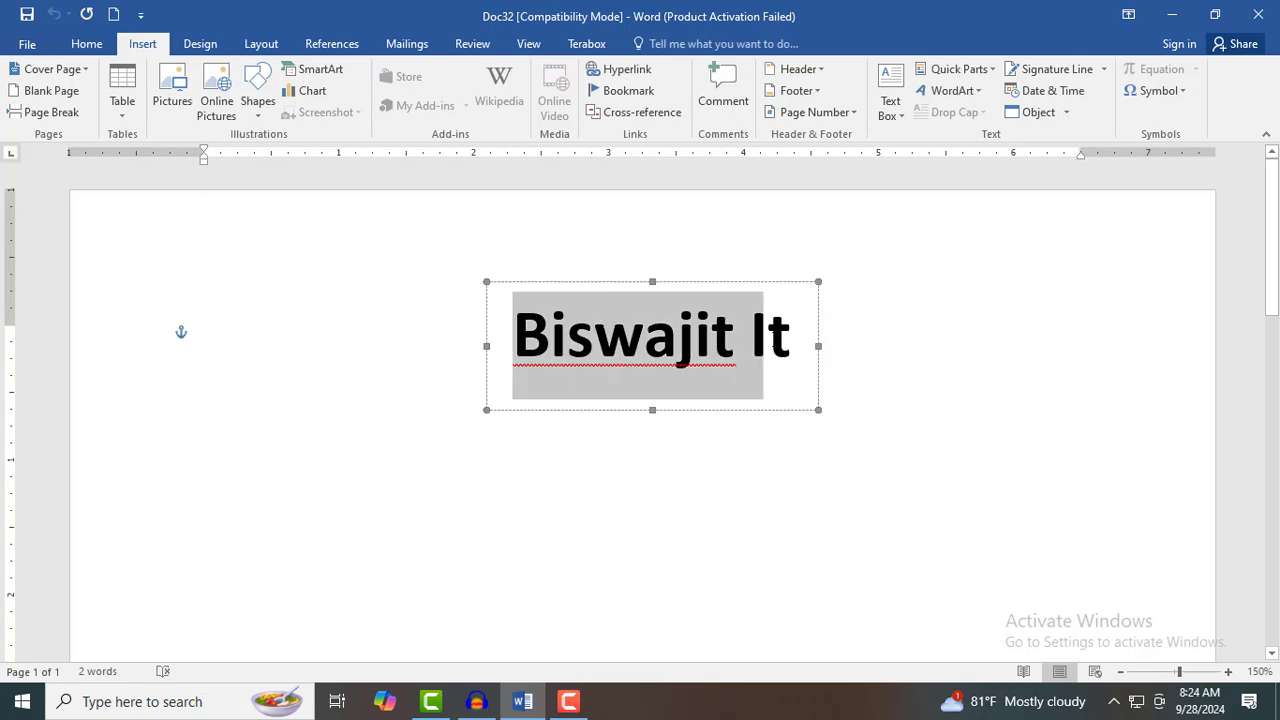
# Step: Turn the selected heading text into WordArt with the rainbow style and slanted grey shadow, keeping Arial Black at size 36
pyautogui.click(966, 97)
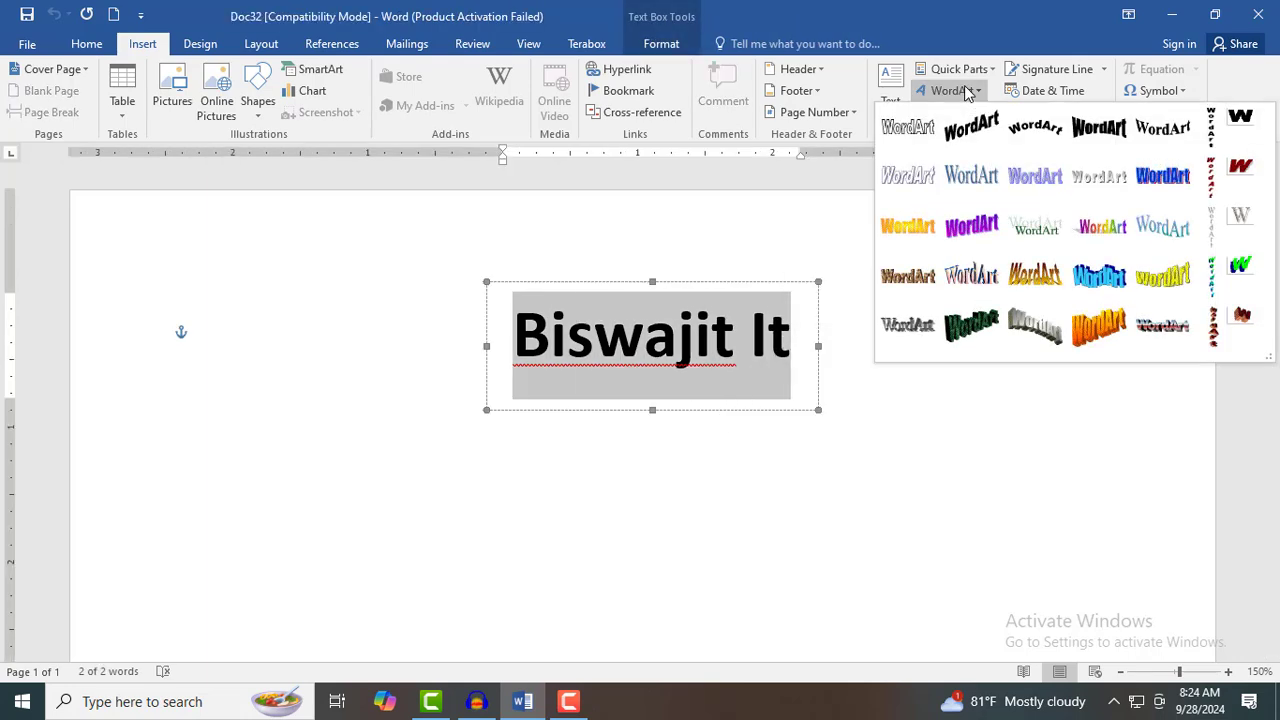
pyautogui.click(1107, 229)
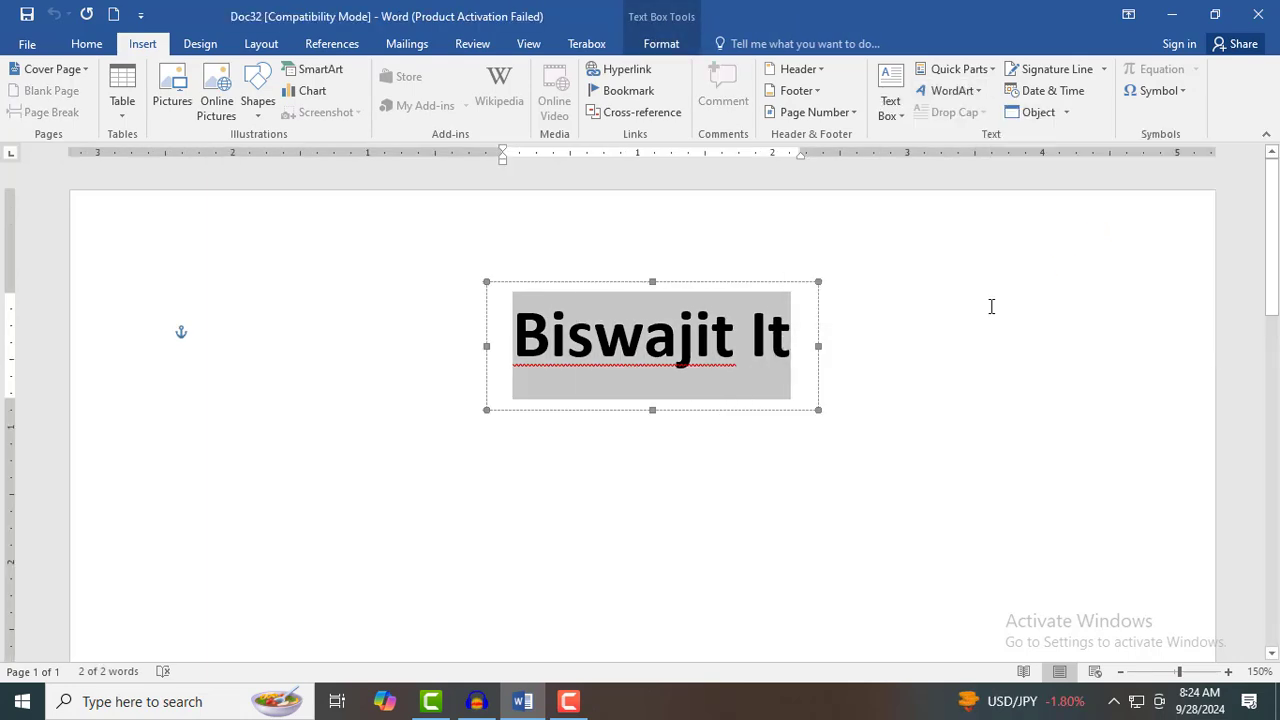
pyautogui.moveTo(813, 190); pyautogui.dragTo(1054, 202)
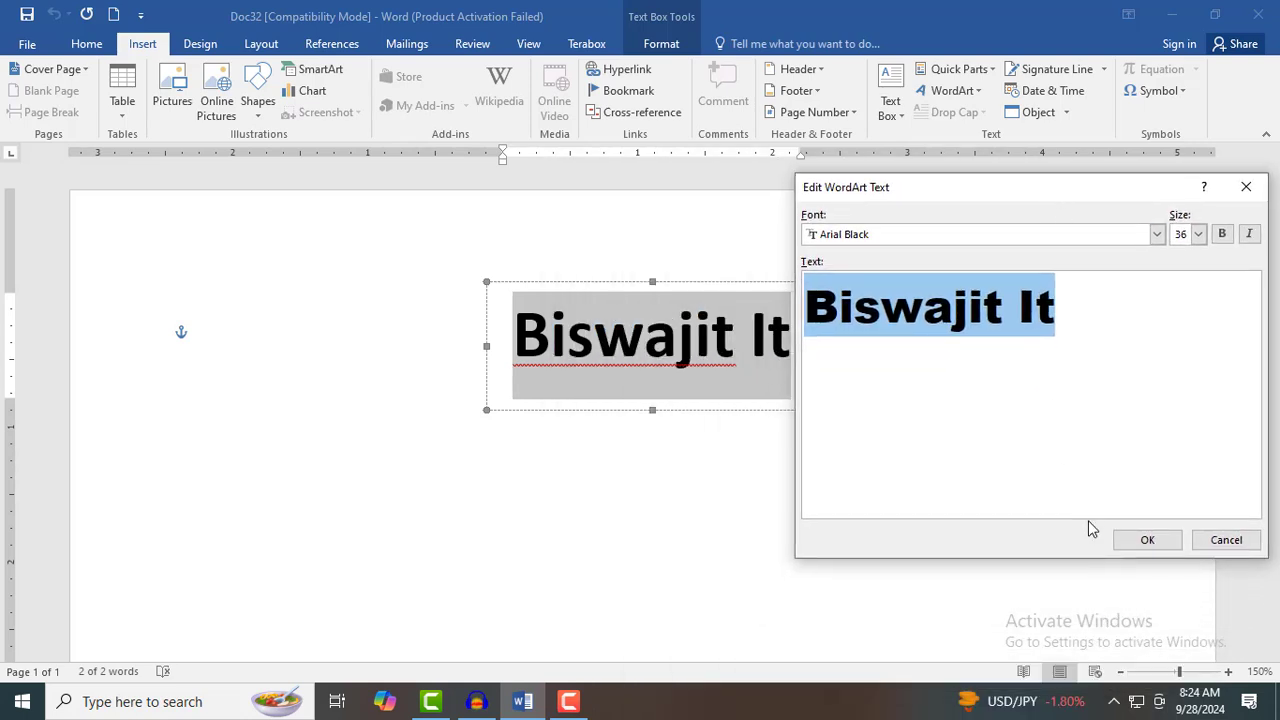
pyautogui.click(1145, 539)
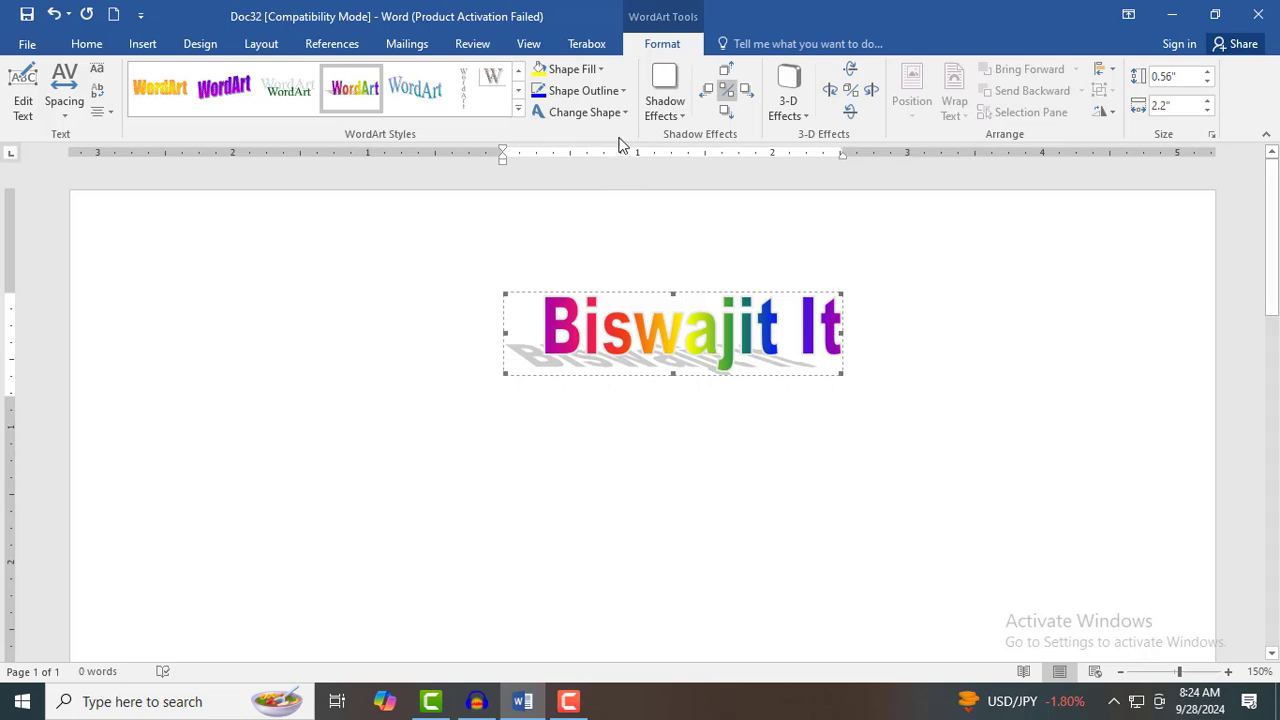
# Step: Fill the WordArt letters with the picture 1-CG366288 from the New folder (5) folder
pyautogui.click(591, 74)
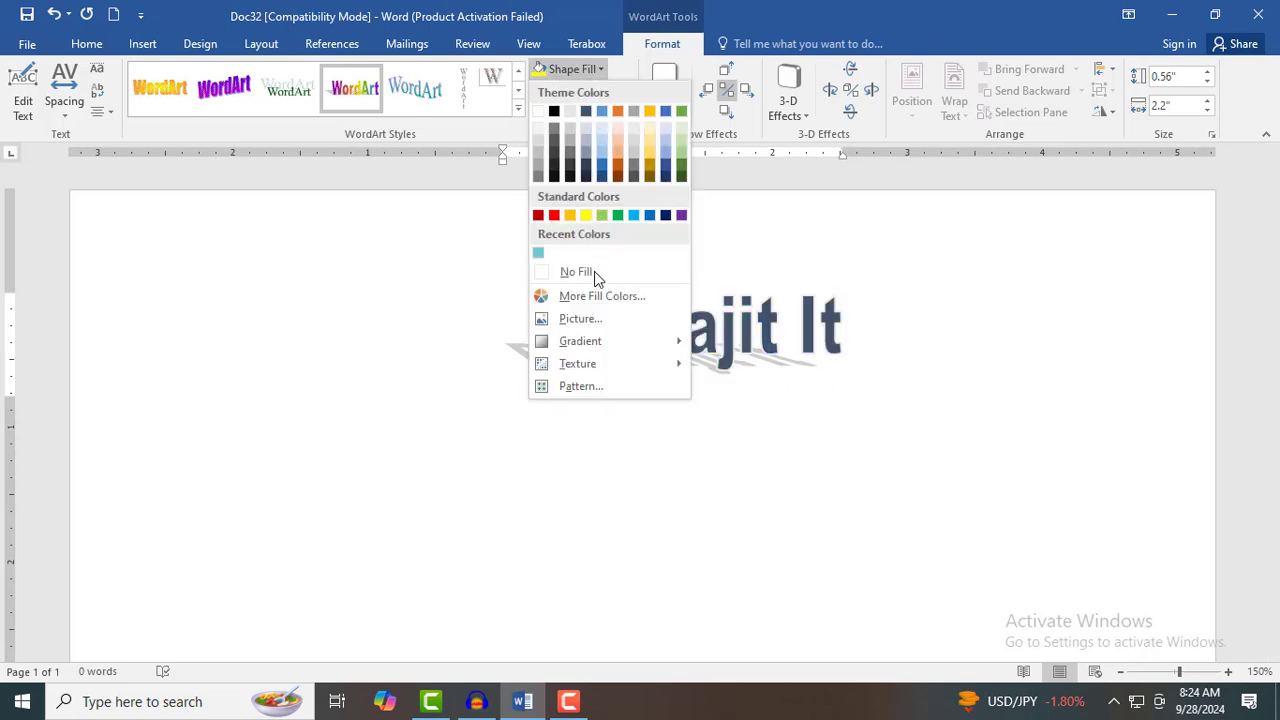
pyautogui.click(568, 317)
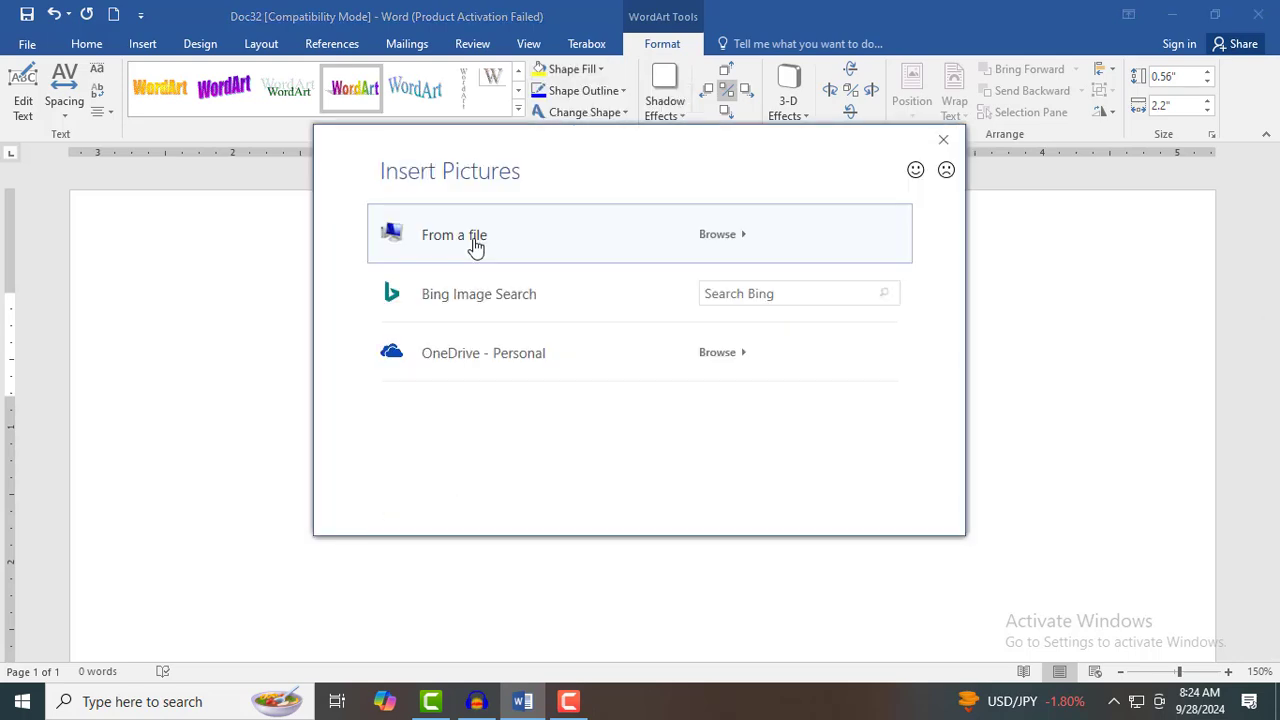
pyautogui.click(471, 245)
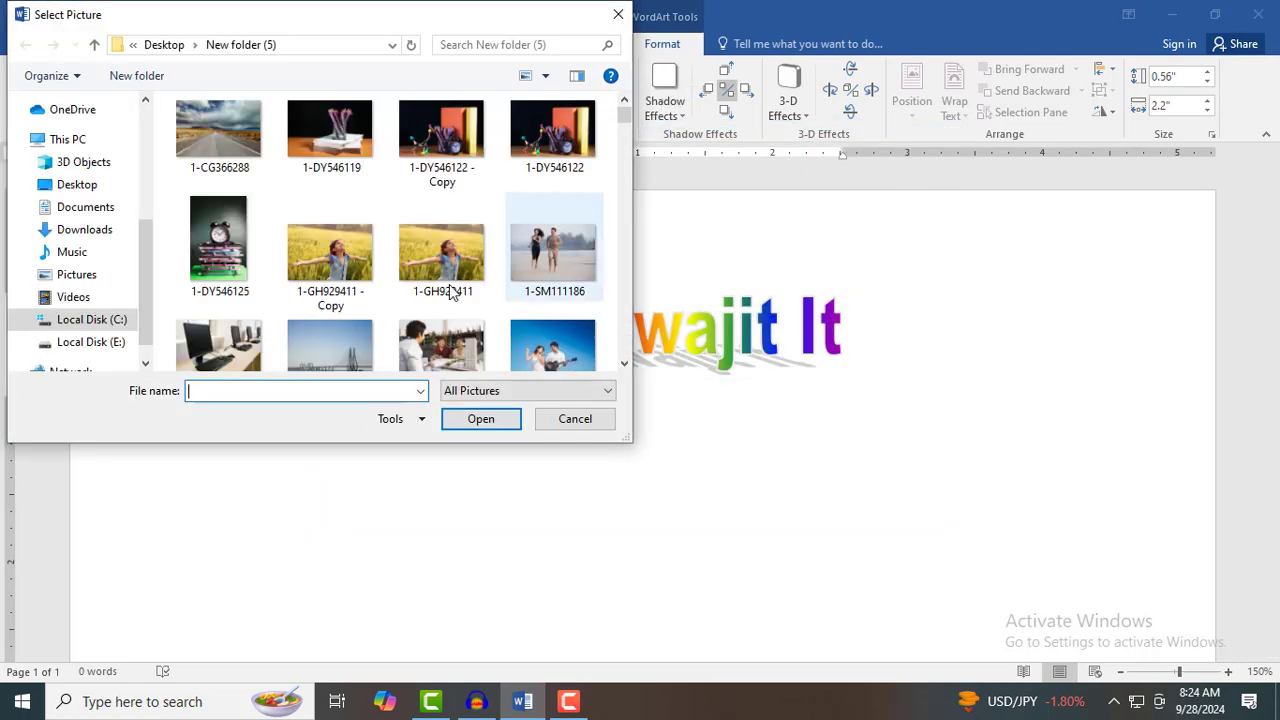
pyautogui.click(233, 135)
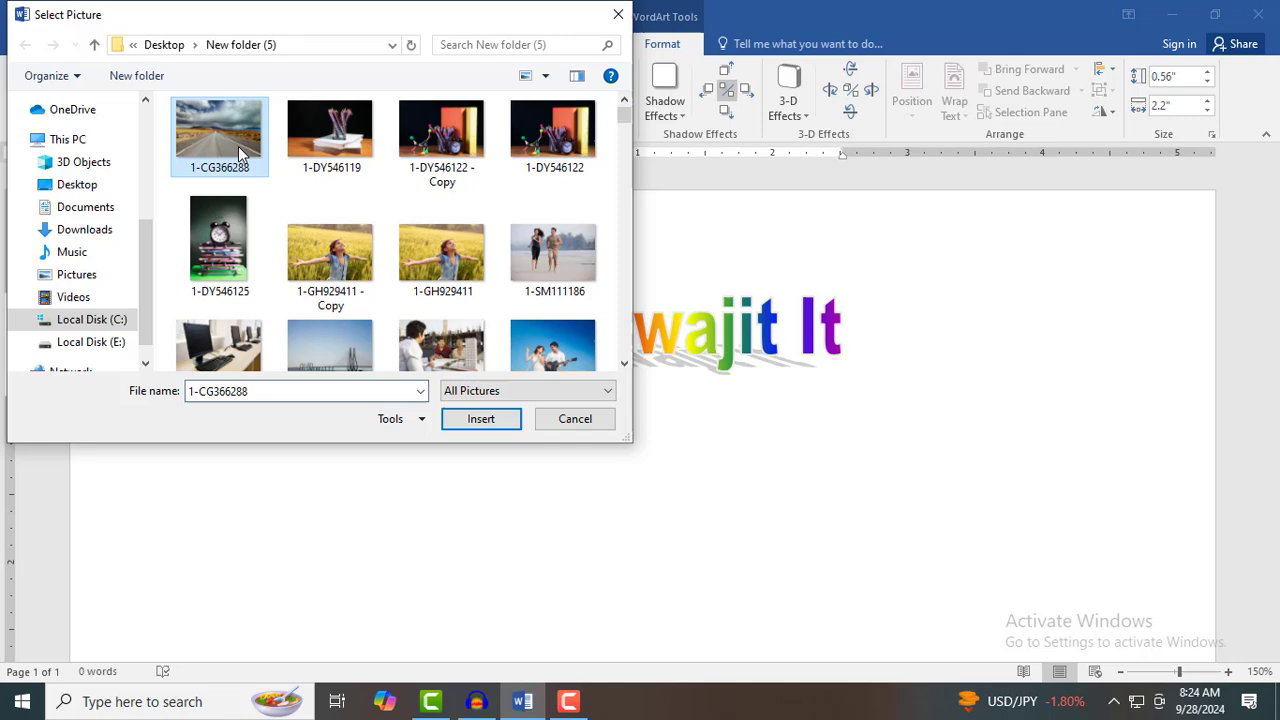
pyautogui.click(474, 419)
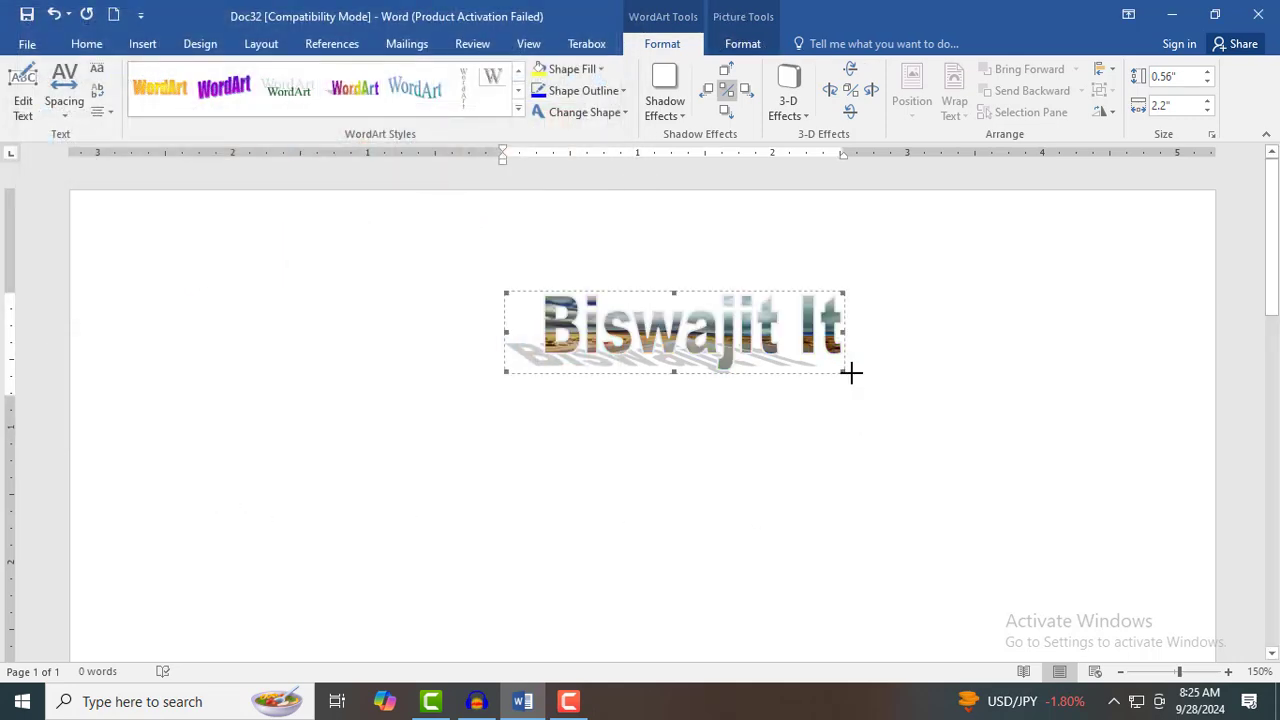
# Step: Enlarge the WordArt to 1.06" high and 5.39" wide and move its text box left so all the lettering fits on the page
pyautogui.moveTo(851, 372); pyautogui.dragTo(1032, 442)
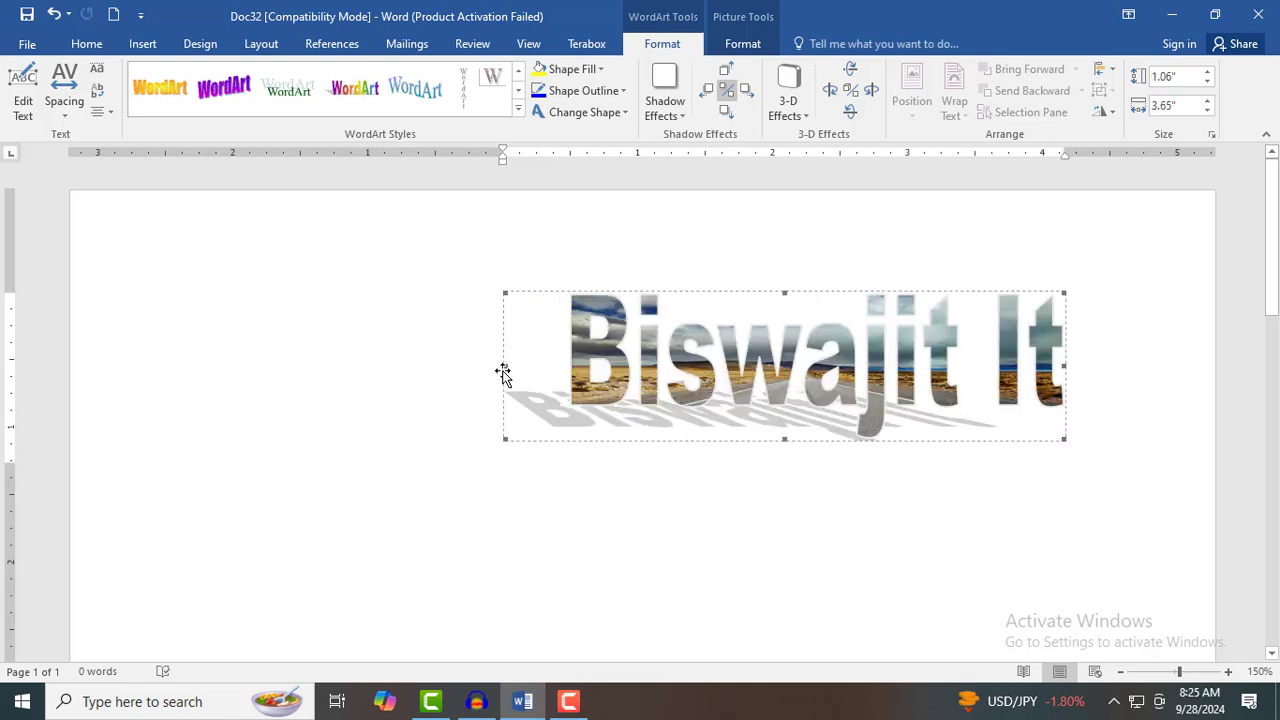
pyautogui.moveTo(504, 366); pyautogui.dragTo(264, 365)
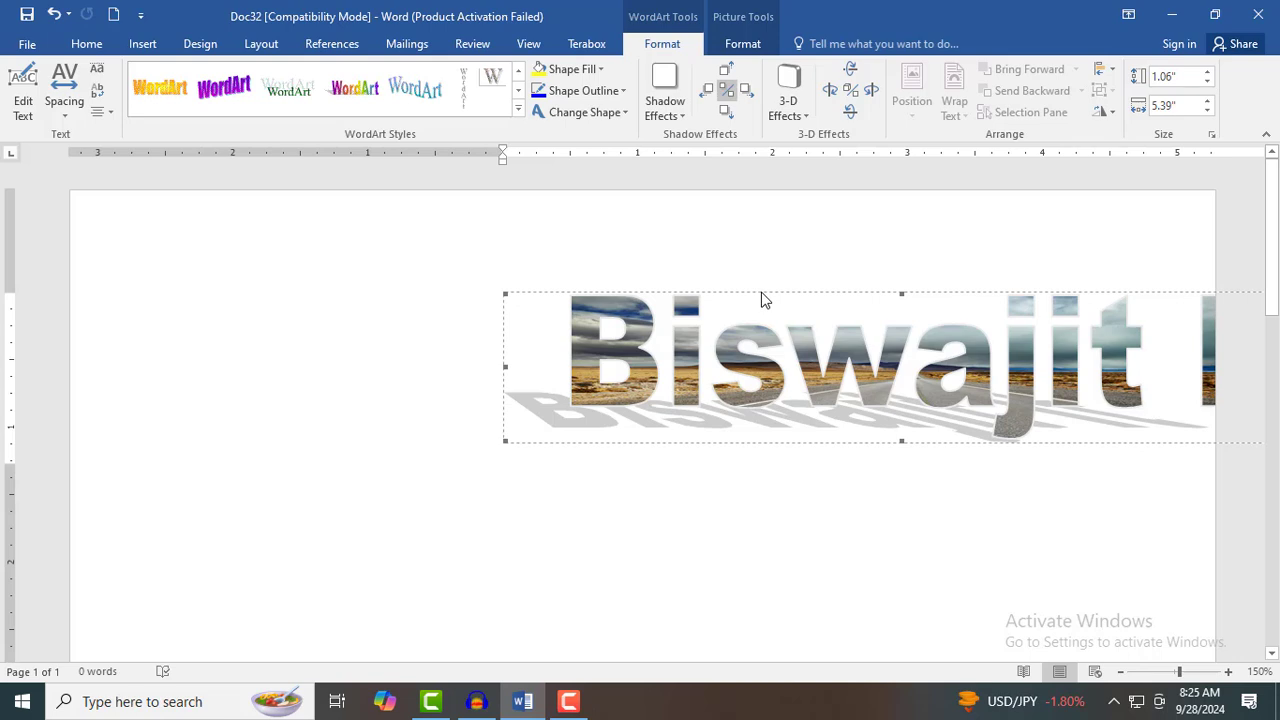
pyautogui.click(609, 295)
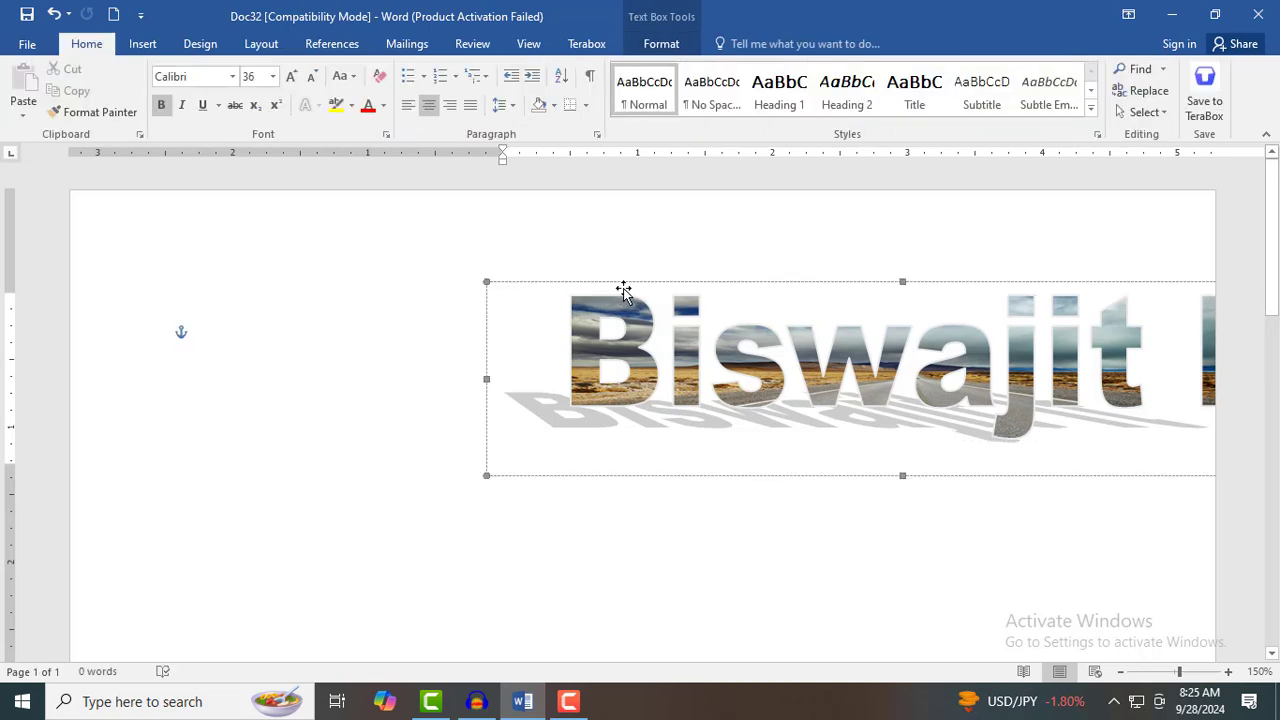
pyautogui.moveTo(624, 288); pyautogui.dragTo(343, 297)
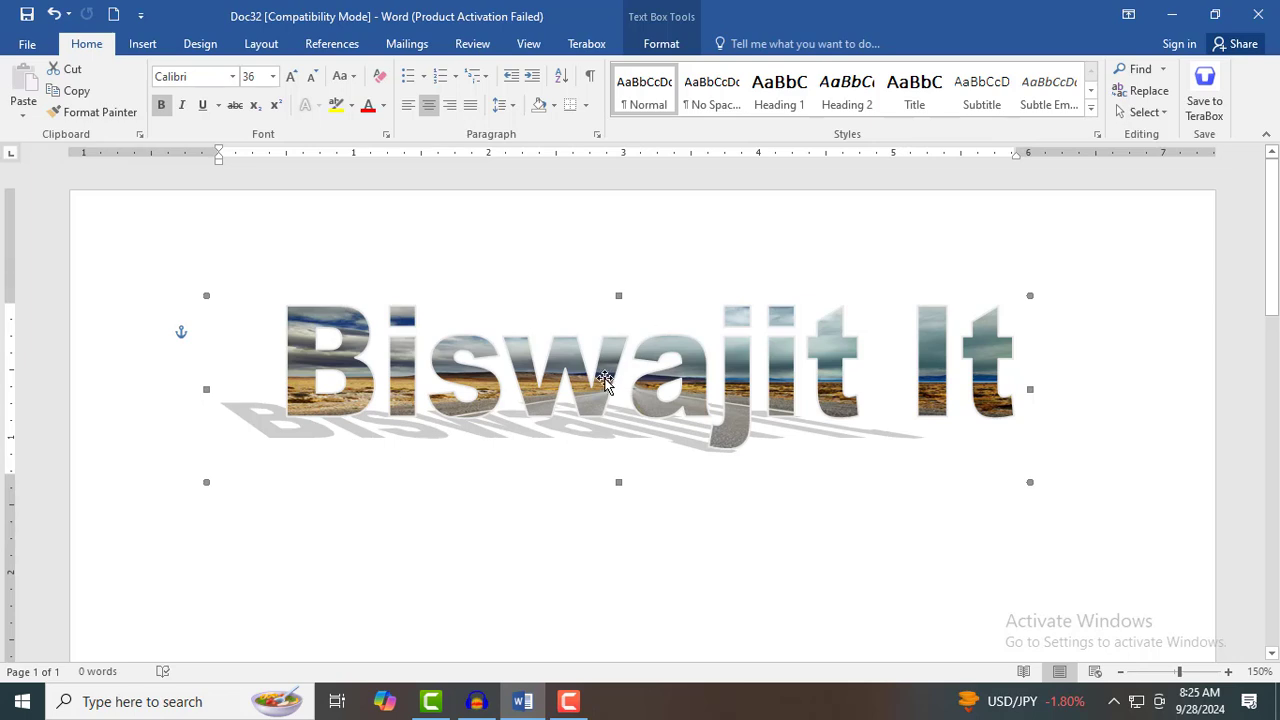
pyautogui.click(661, 44)
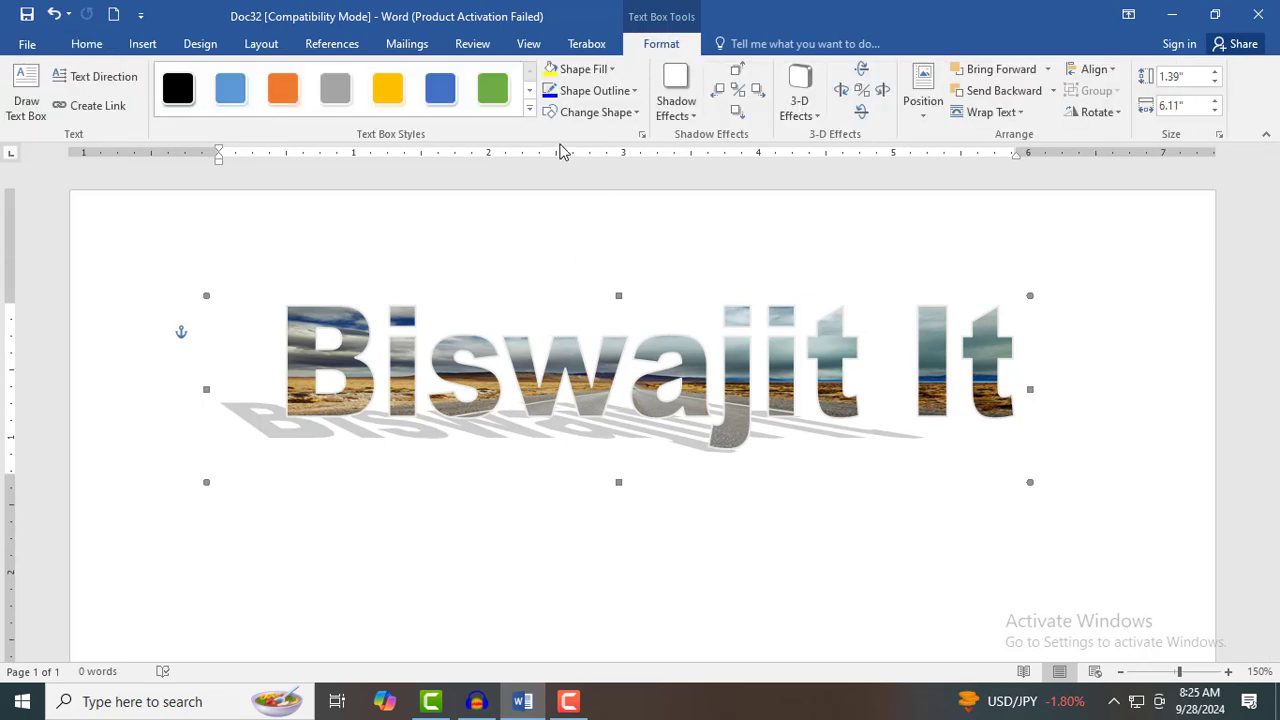
pyautogui.click(596, 91)
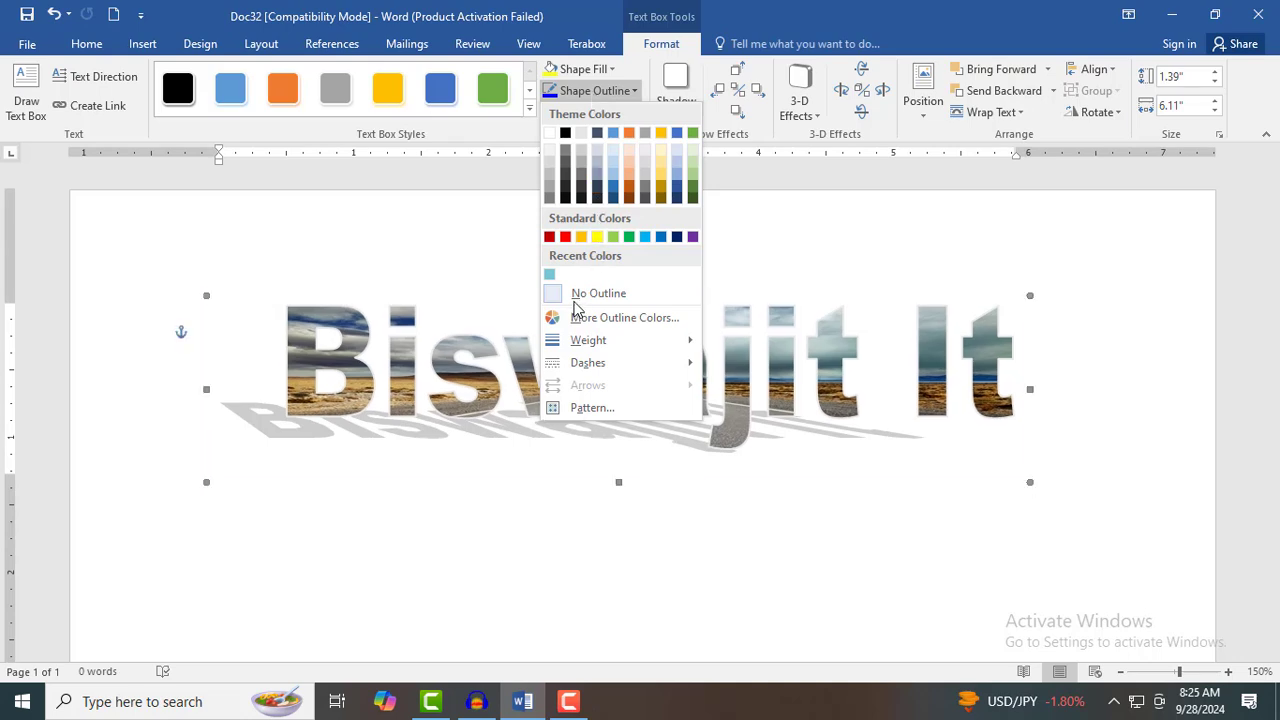
pyautogui.click(177, 331)
pyautogui.click(177, 331)
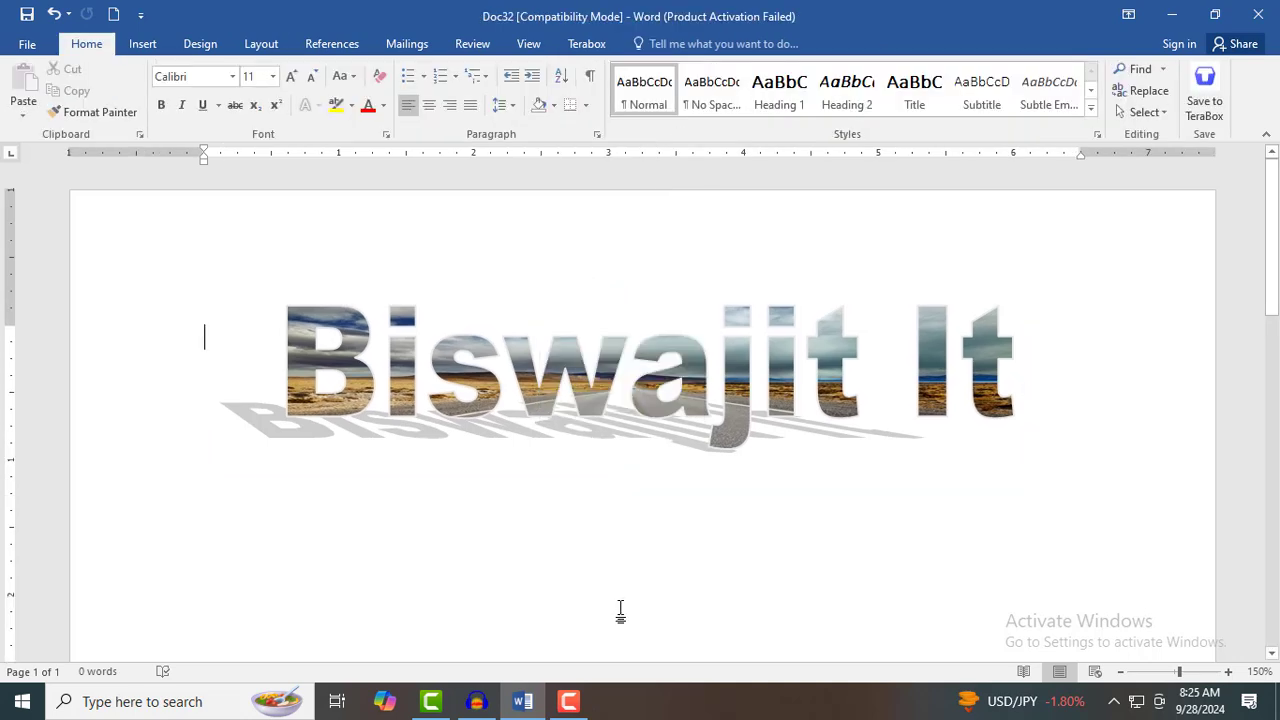
# Step: Give the WordArt letters a darker blue theme-color outline with a weight of 3 pt
pyautogui.click(731, 436)
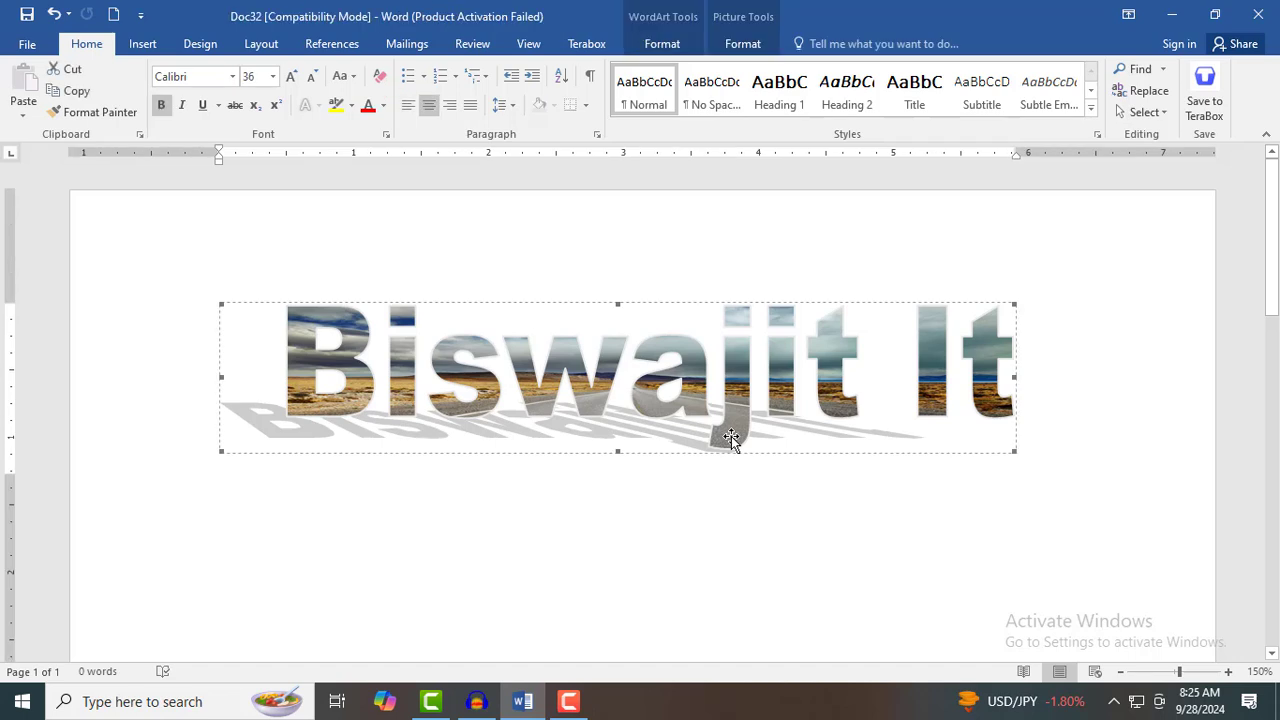
pyautogui.click(741, 46)
pyautogui.click(665, 46)
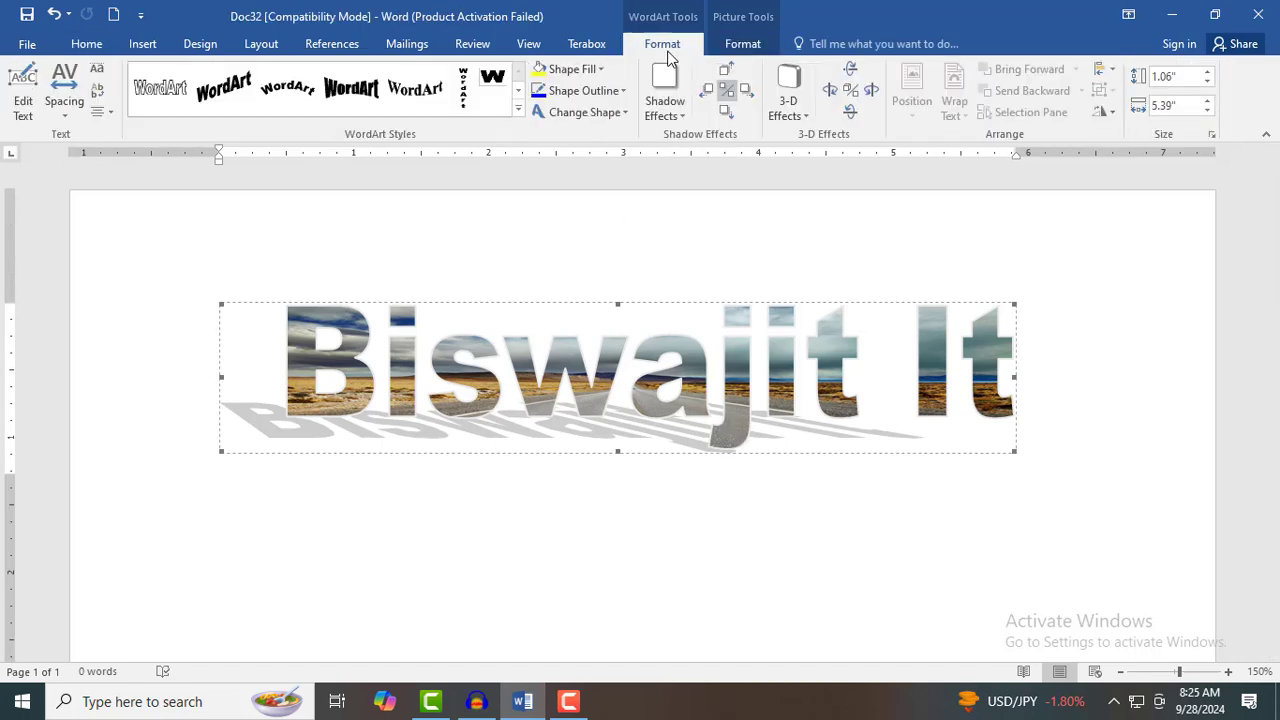
pyautogui.click(582, 91)
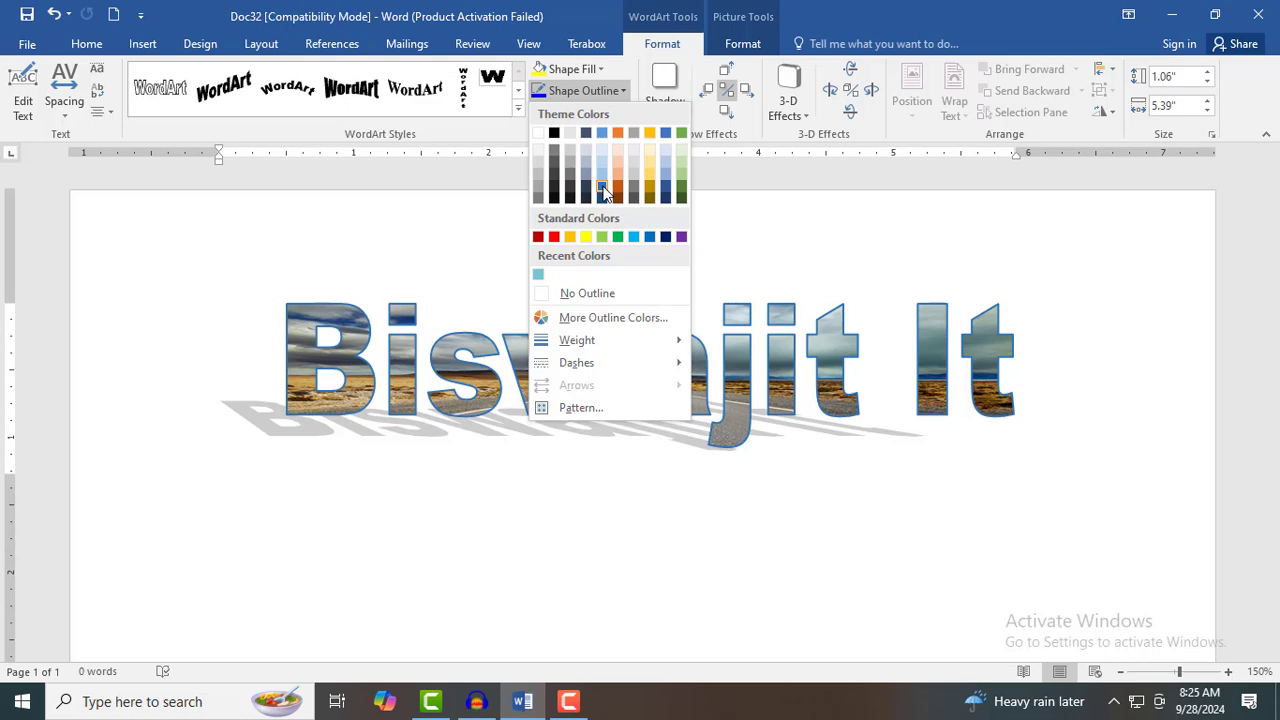
pyautogui.click(603, 190)
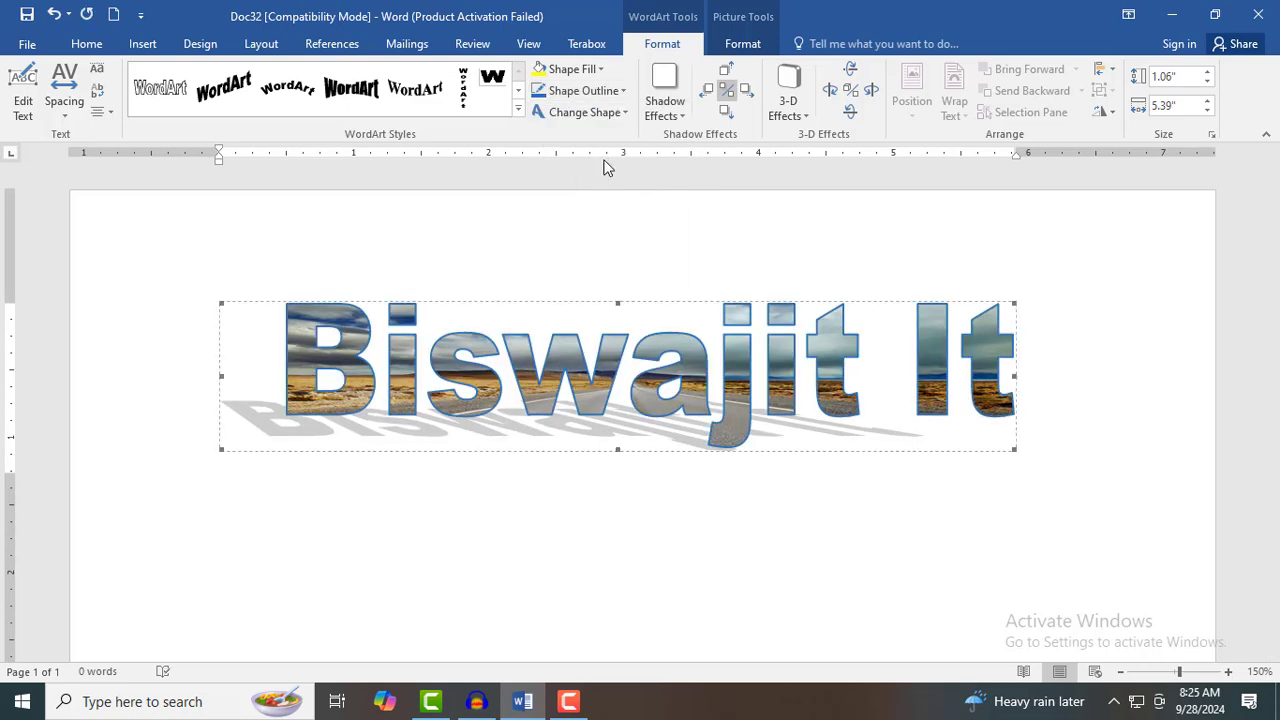
pyautogui.click(608, 94)
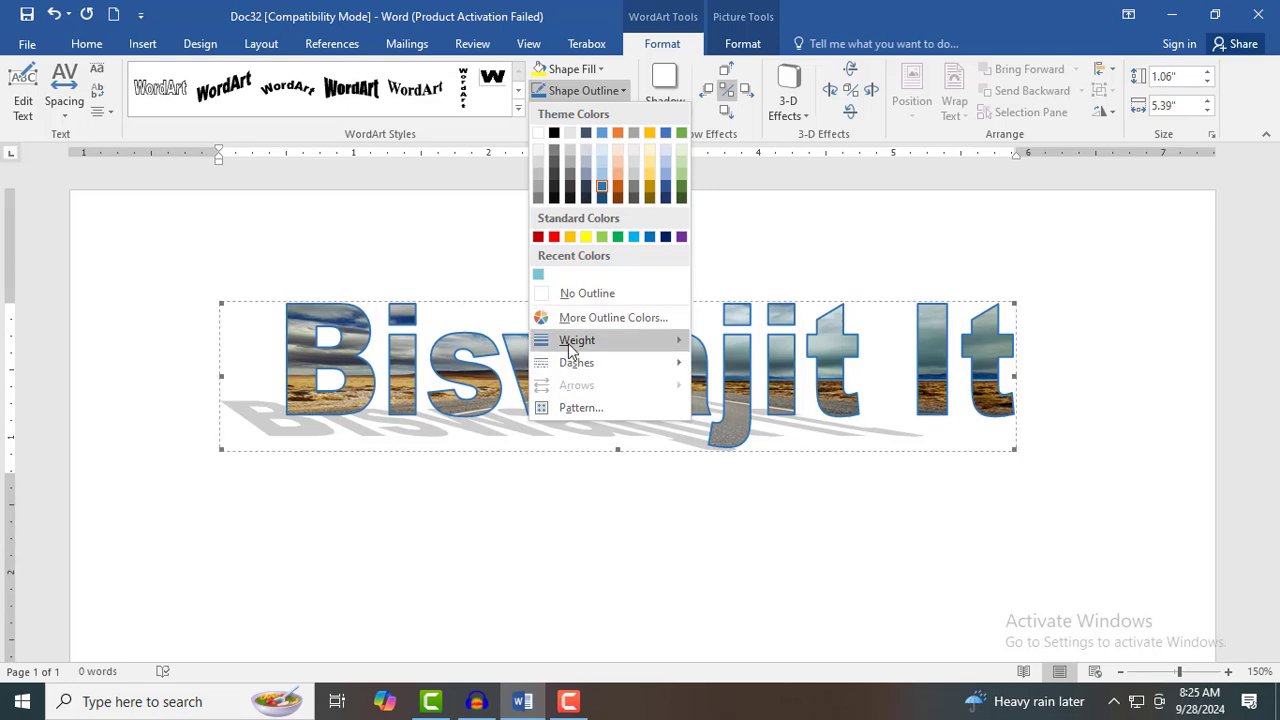
pyautogui.moveTo(571, 344)
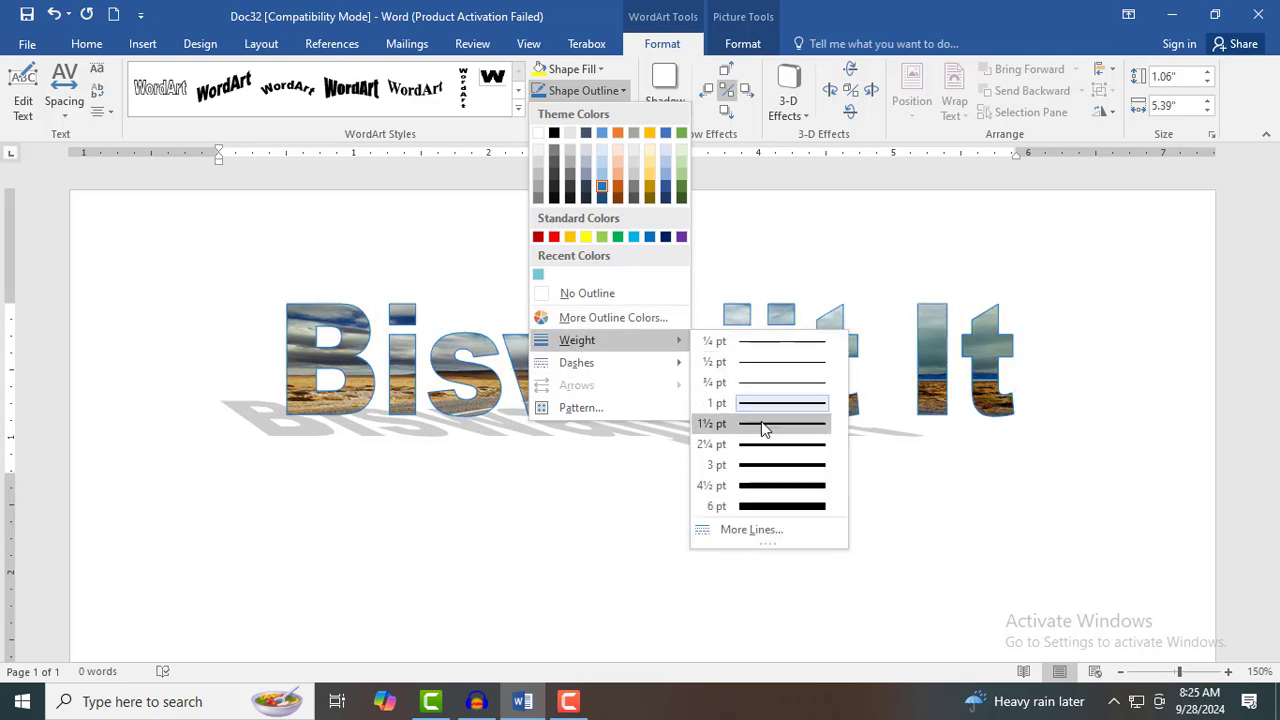
pyautogui.click(763, 465)
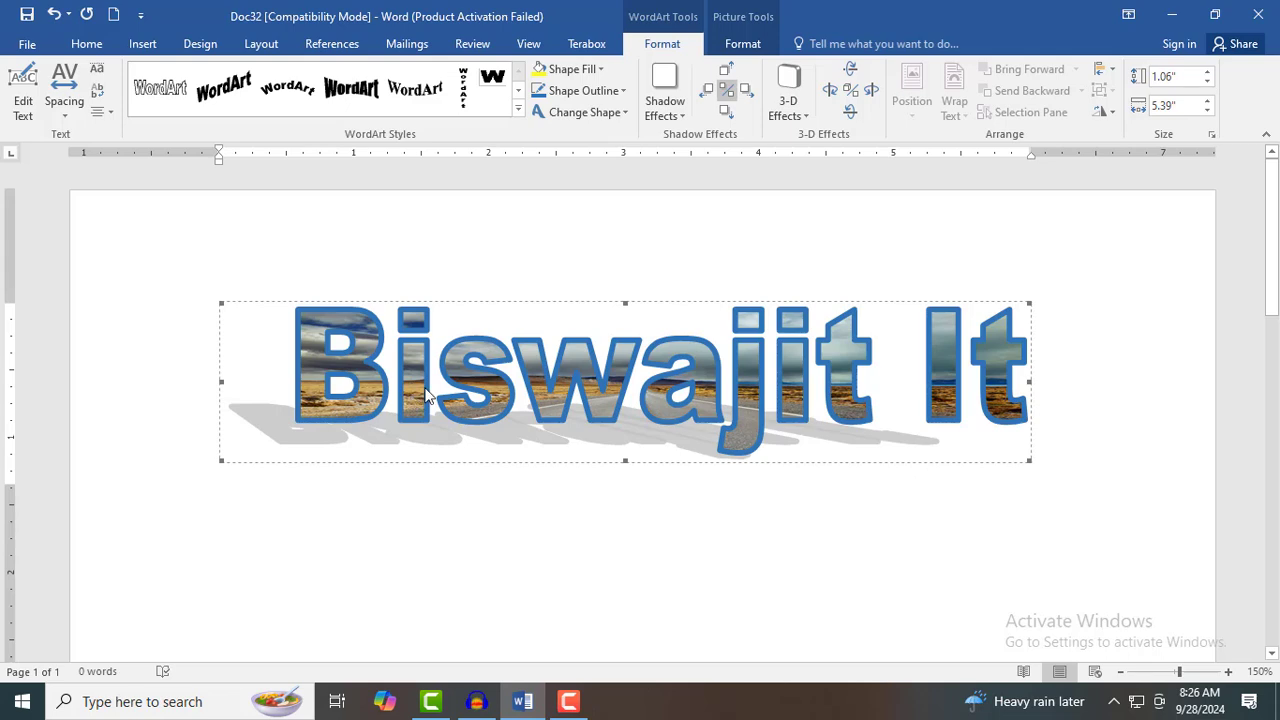
# Step: Remove both the outline and the picture fill from the WordArt letters
pyautogui.click(585, 90)
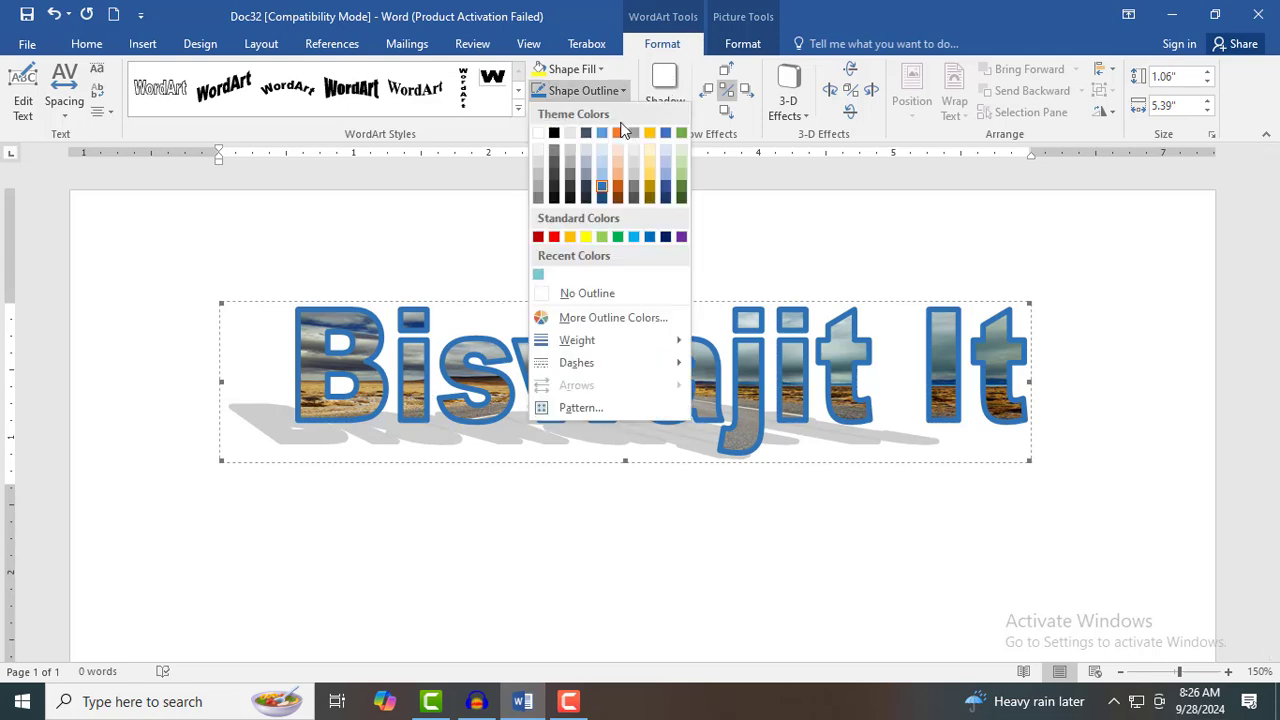
pyautogui.click(590, 295)
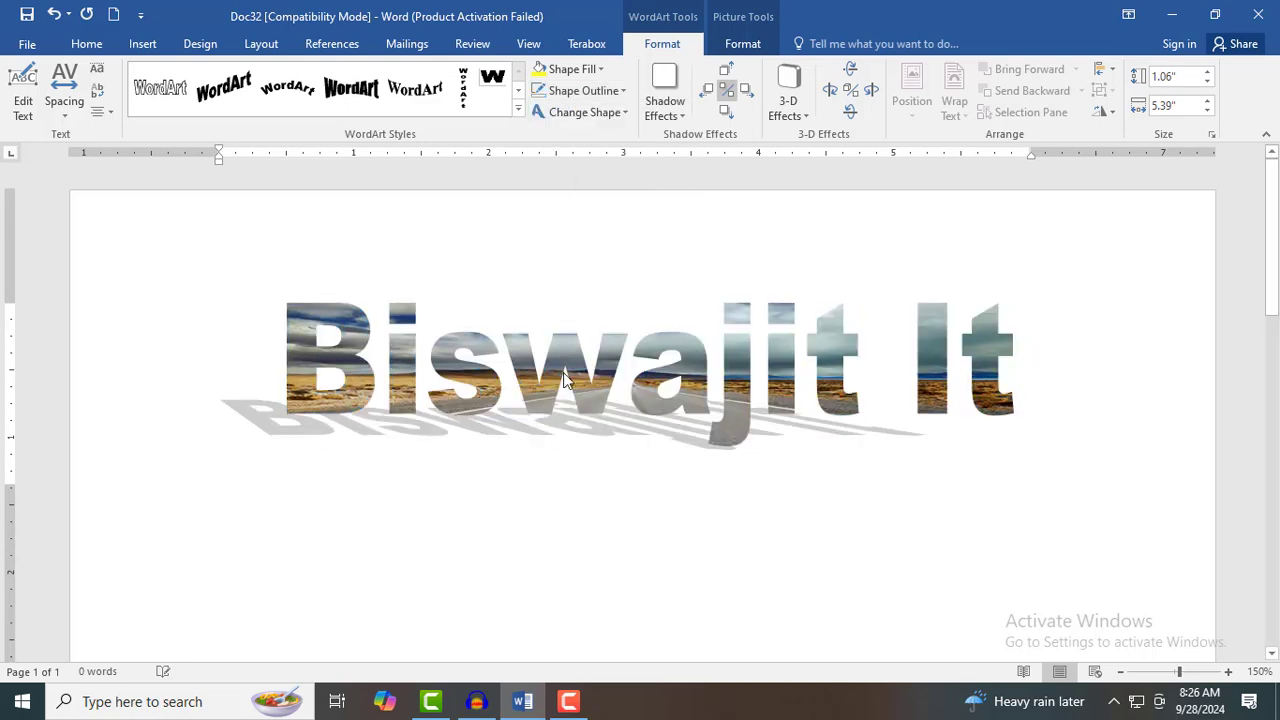
pyautogui.click(596, 72)
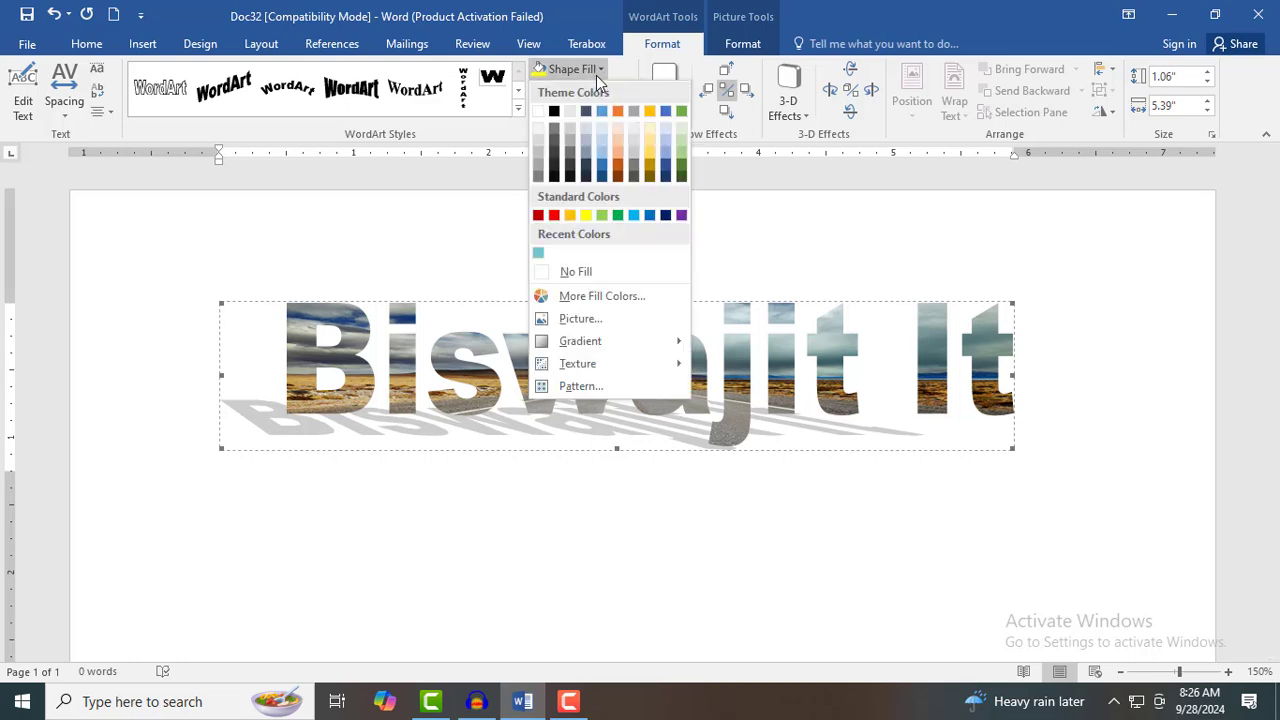
pyautogui.click(571, 271)
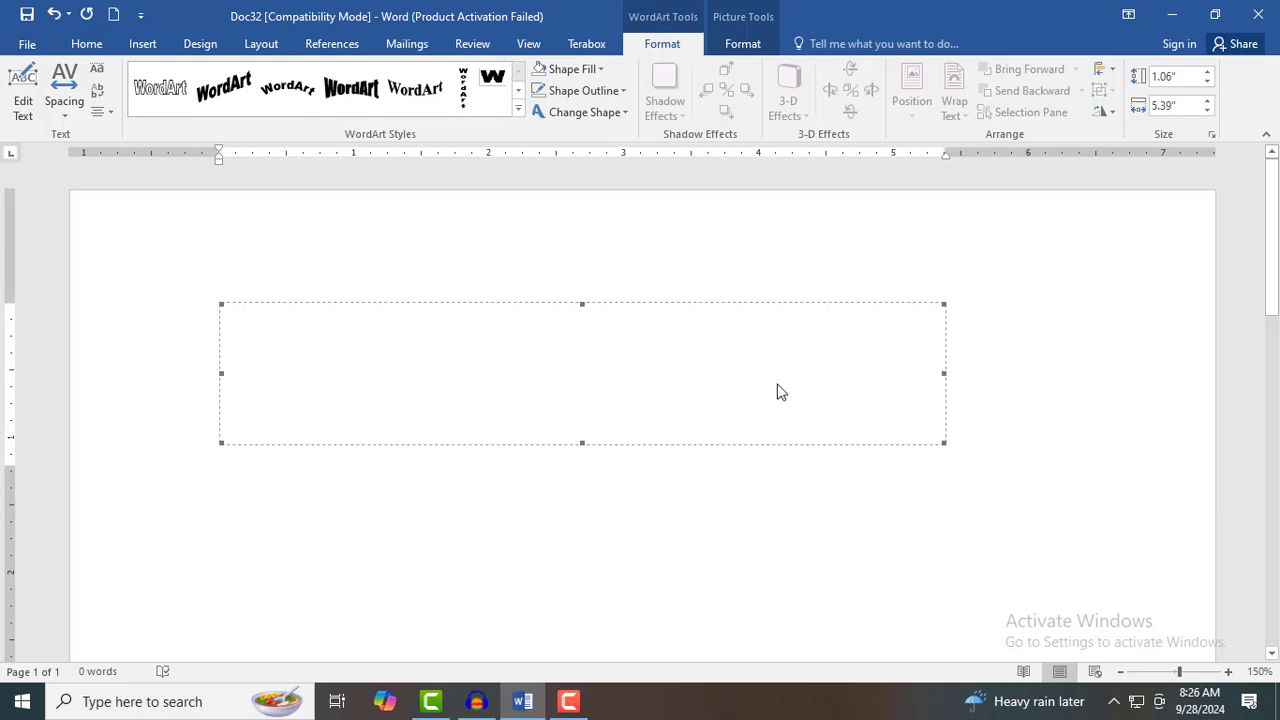
# Step: Outline the unfilled WordArt letters in the standard orange color
pyautogui.click(584, 90)
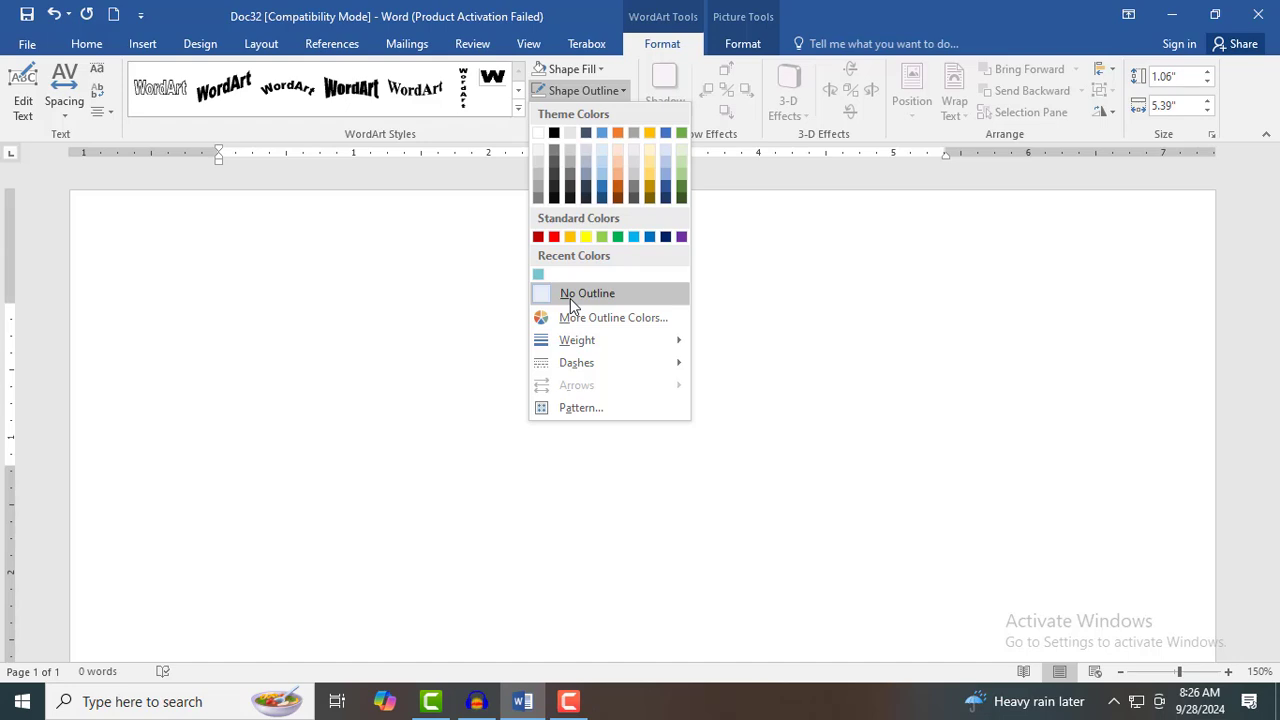
pyautogui.click(568, 236)
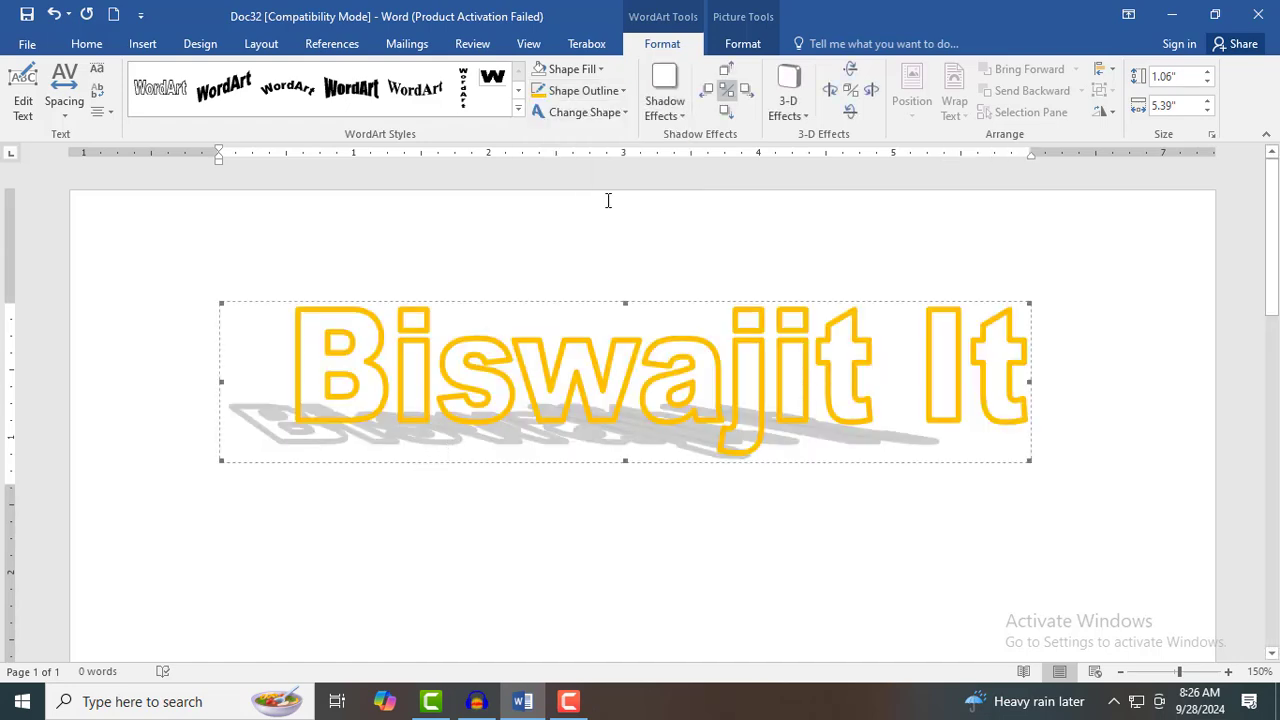
pyautogui.click(595, 113)
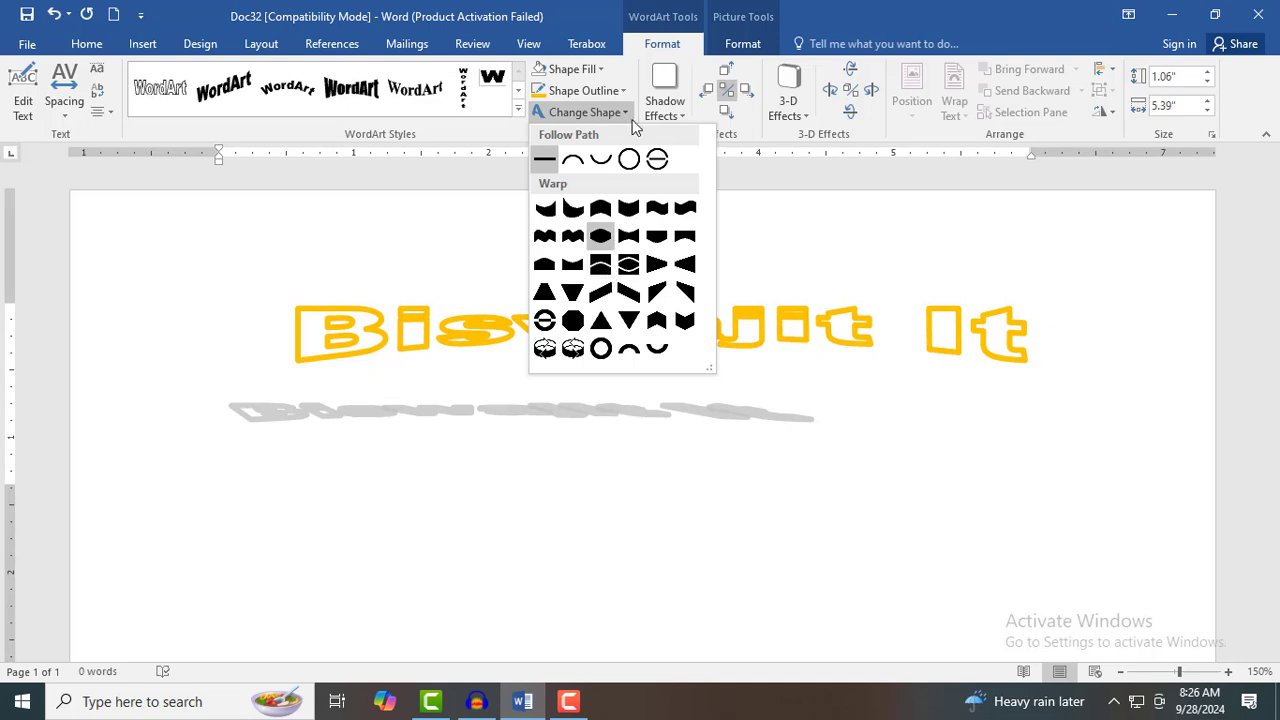
pyautogui.click(658, 56)
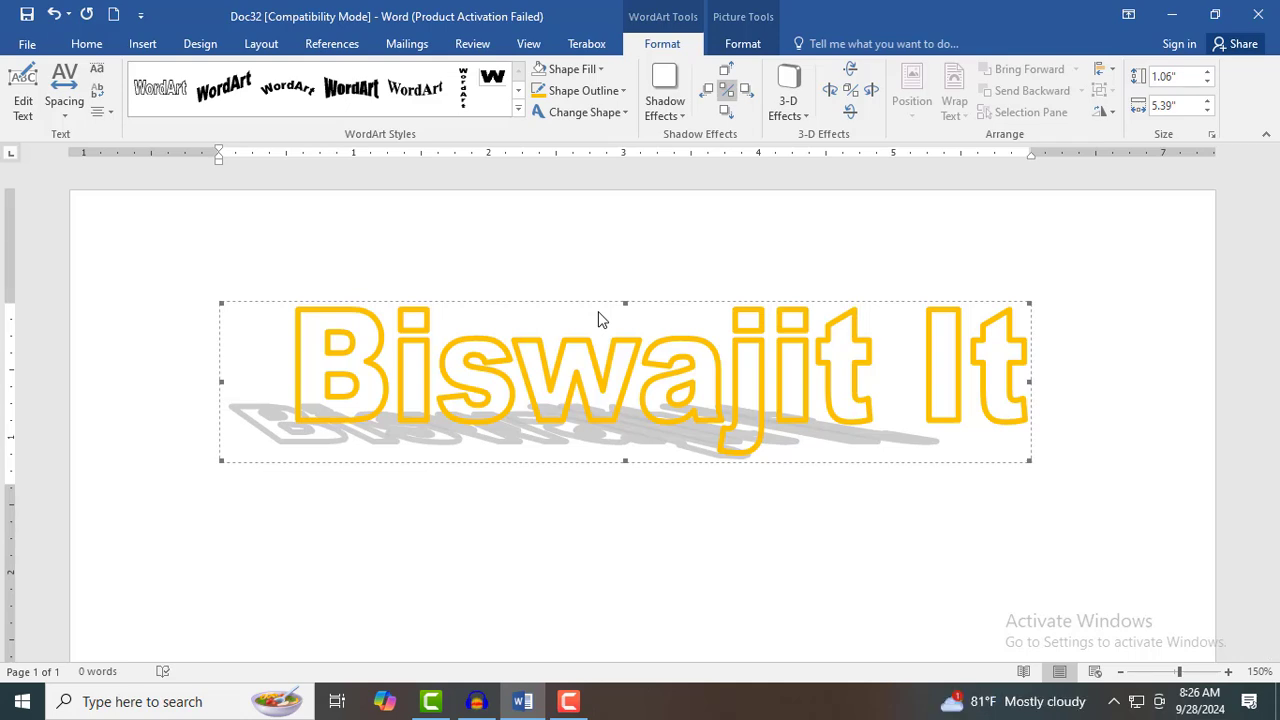
pyautogui.click(423, 526)
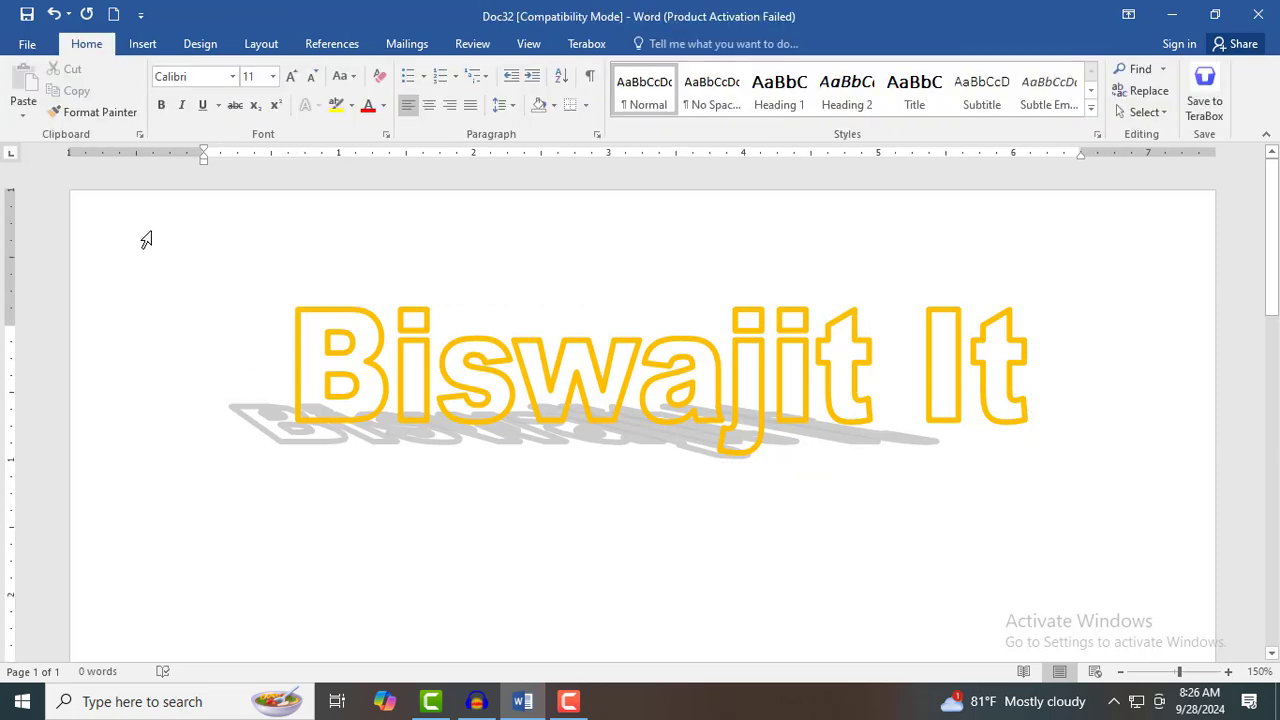
# Step: Save Doc32 to the Desktop in the Word Document format and accept the upgrade to the newest file format
pyautogui.click(28, 46)
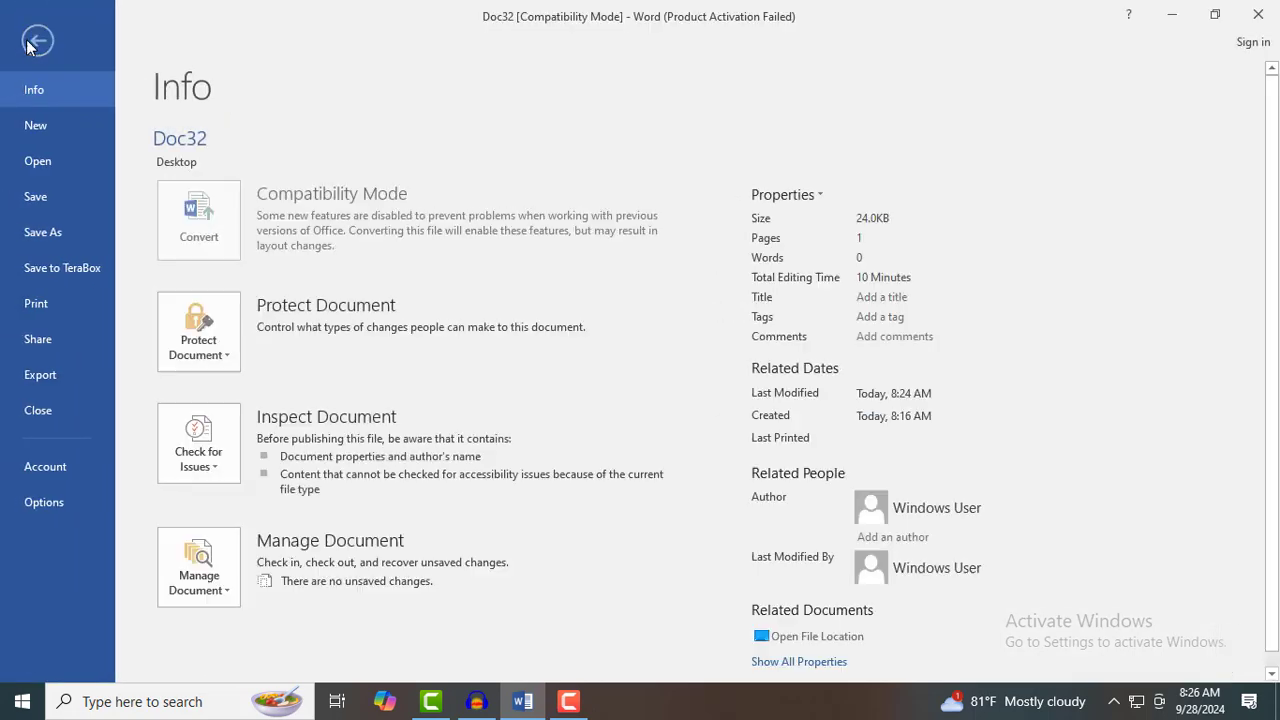
pyautogui.click(45, 233)
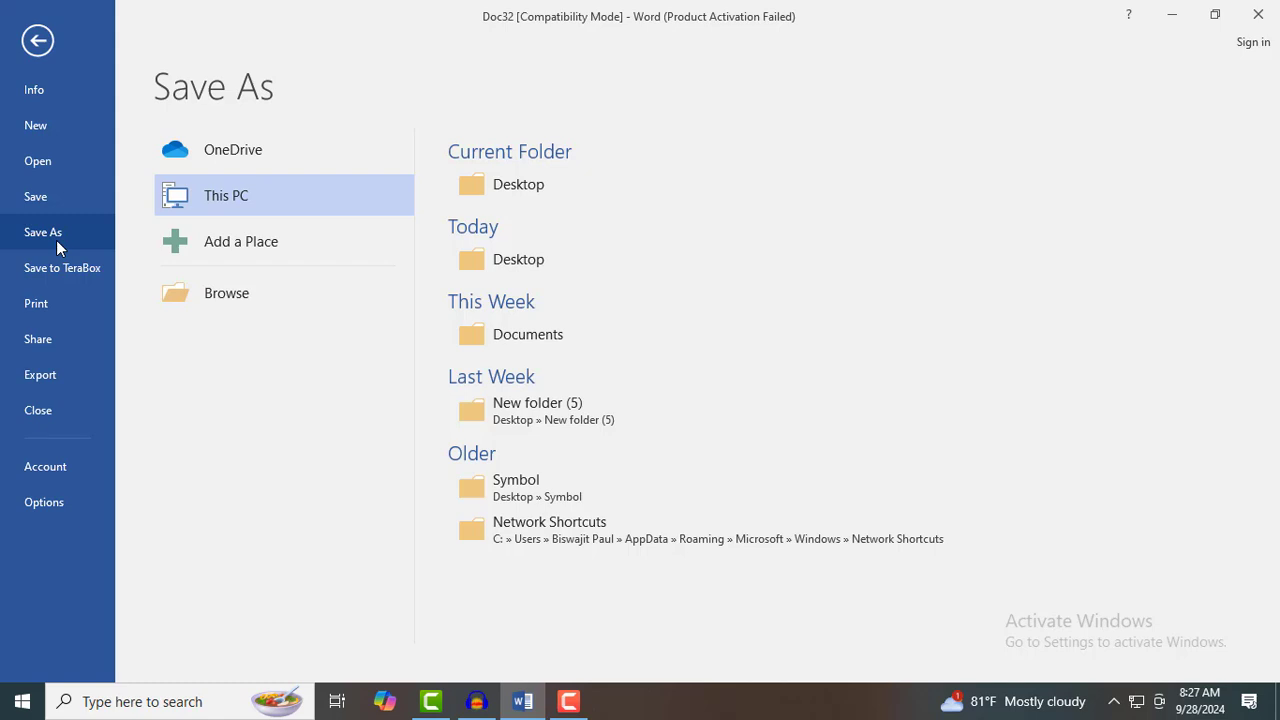
pyautogui.click(226, 296)
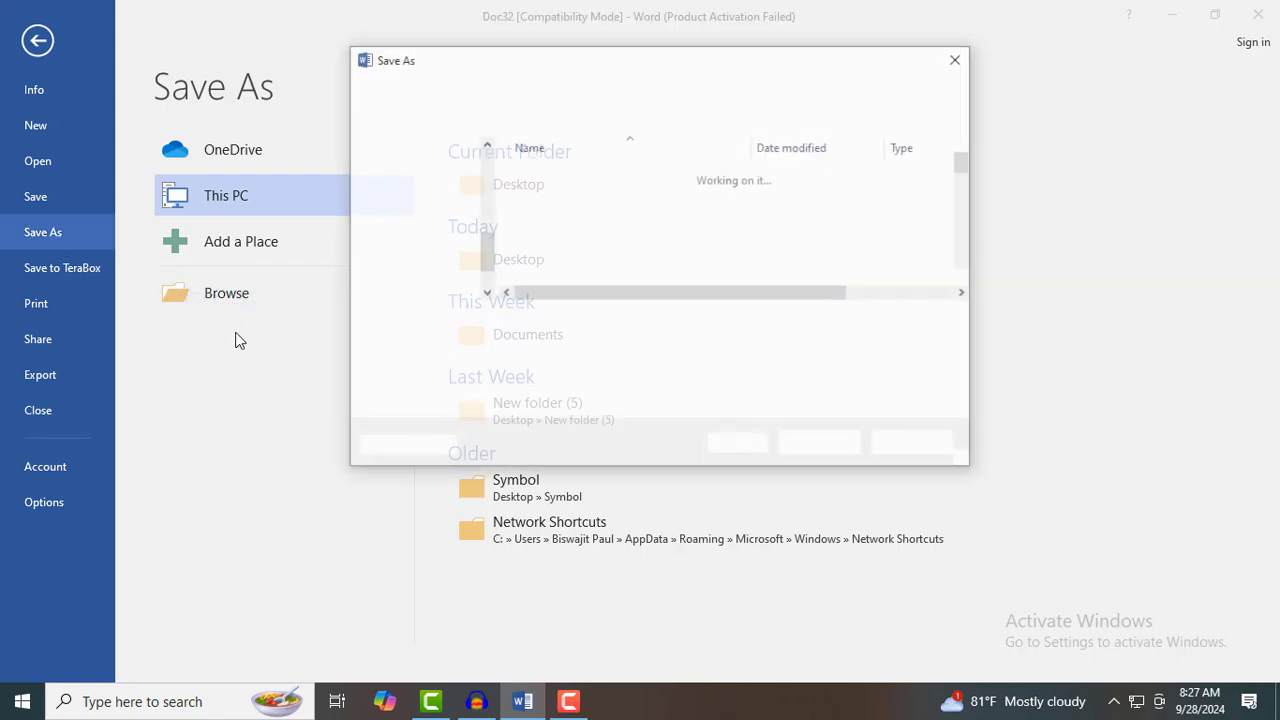
pyautogui.click(512, 321)
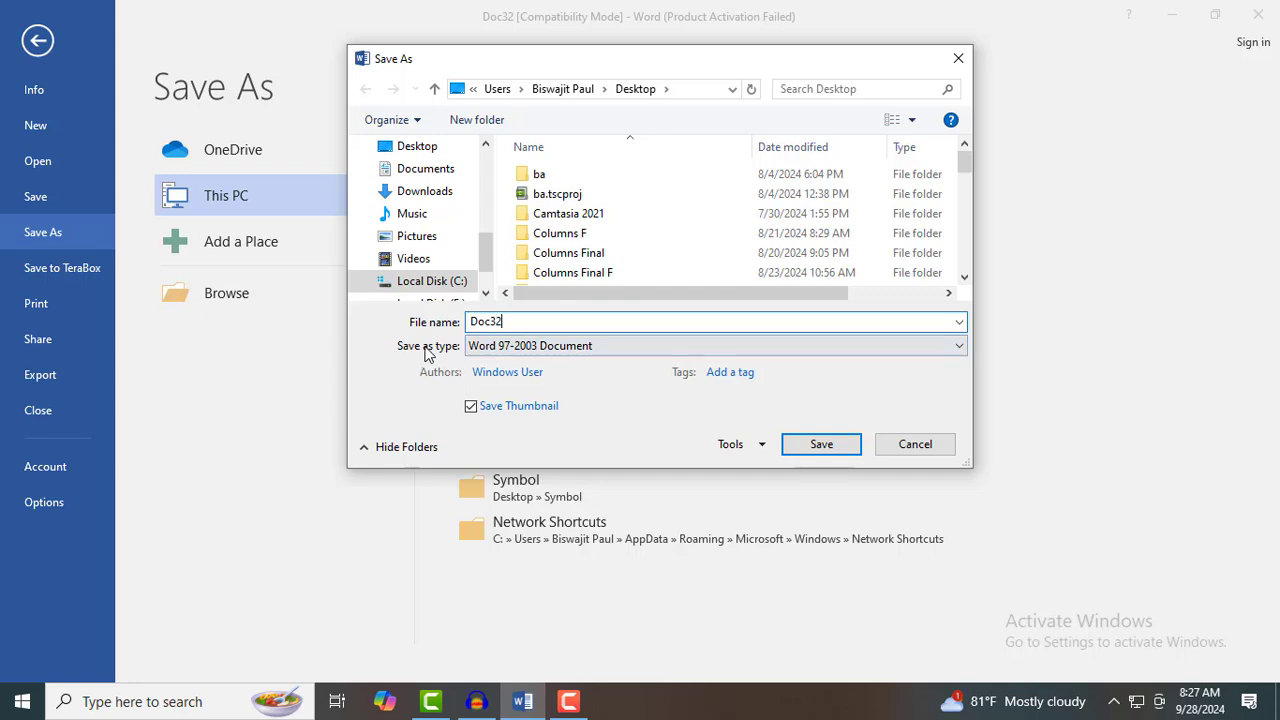
pyautogui.click(512, 350)
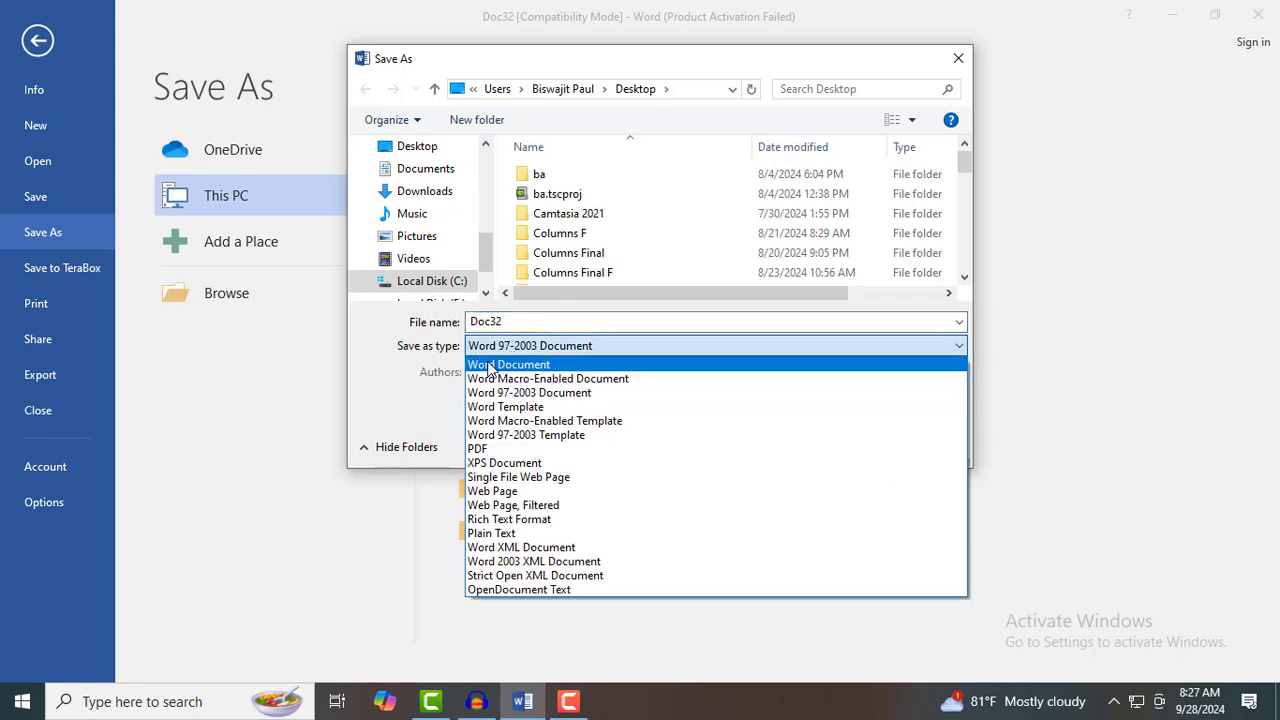
pyautogui.click(508, 364)
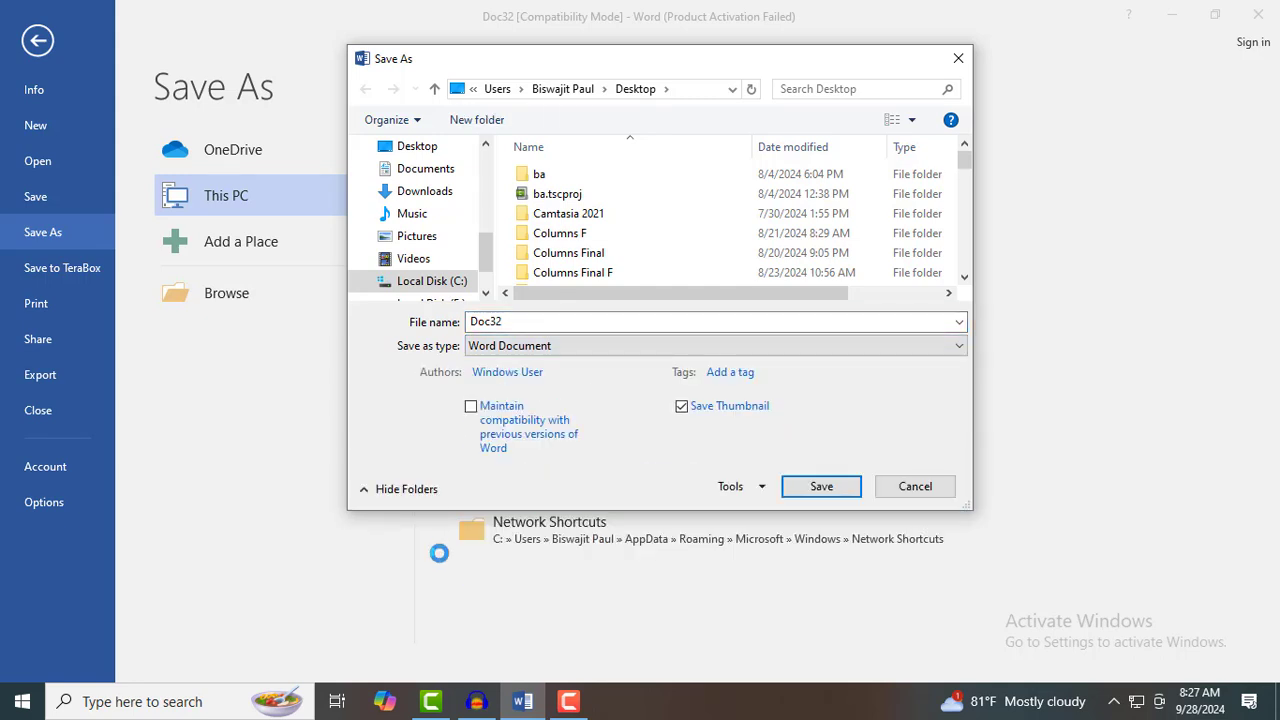
pyautogui.click(821, 488)
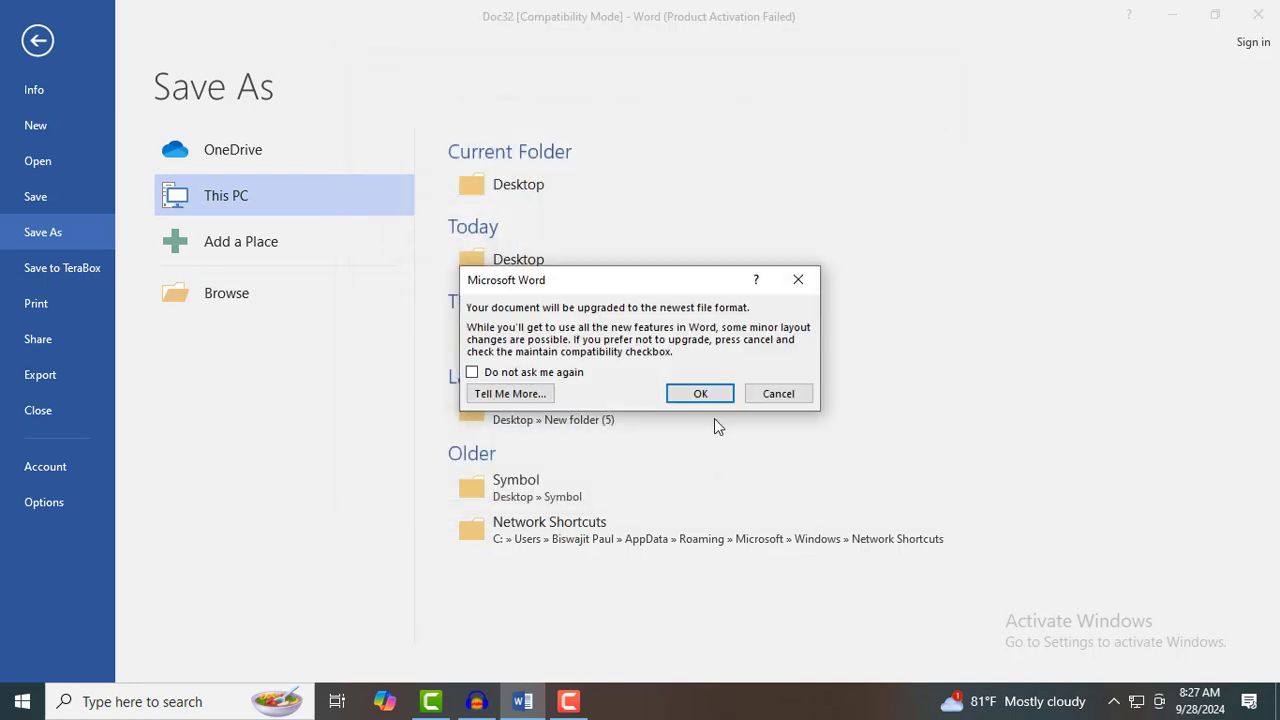
pyautogui.click(708, 398)
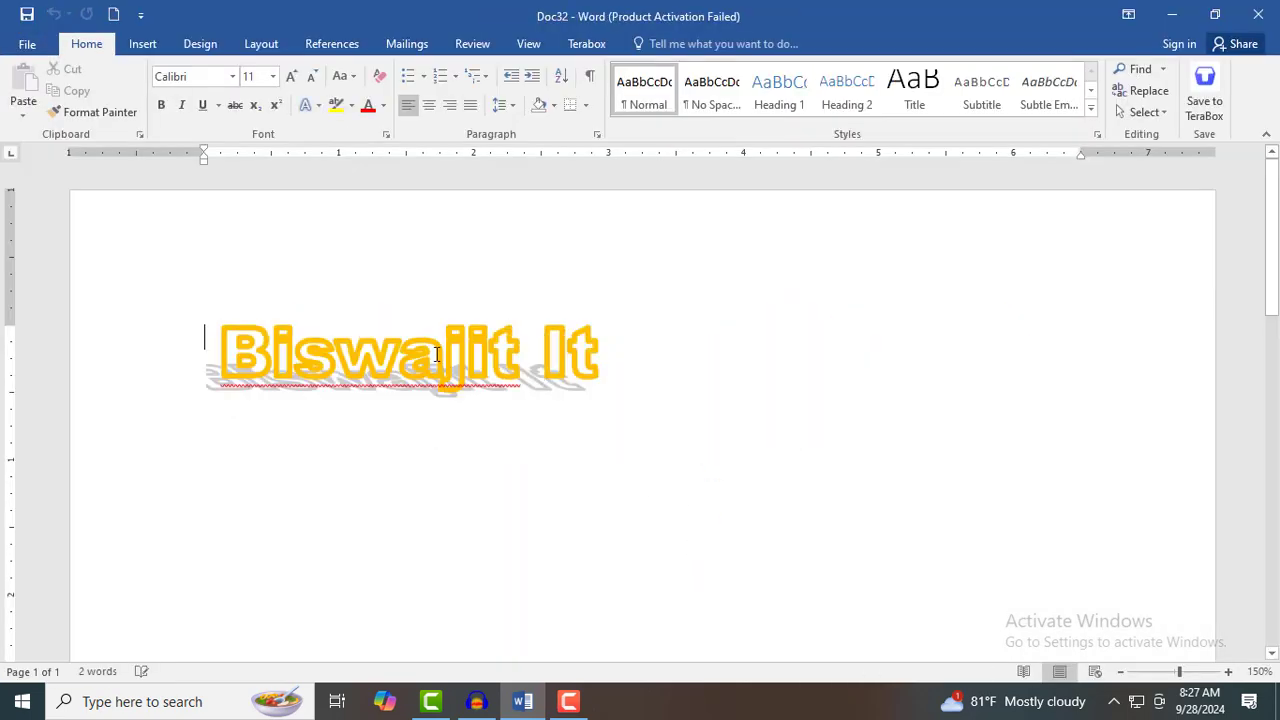
pyautogui.click(143, 44)
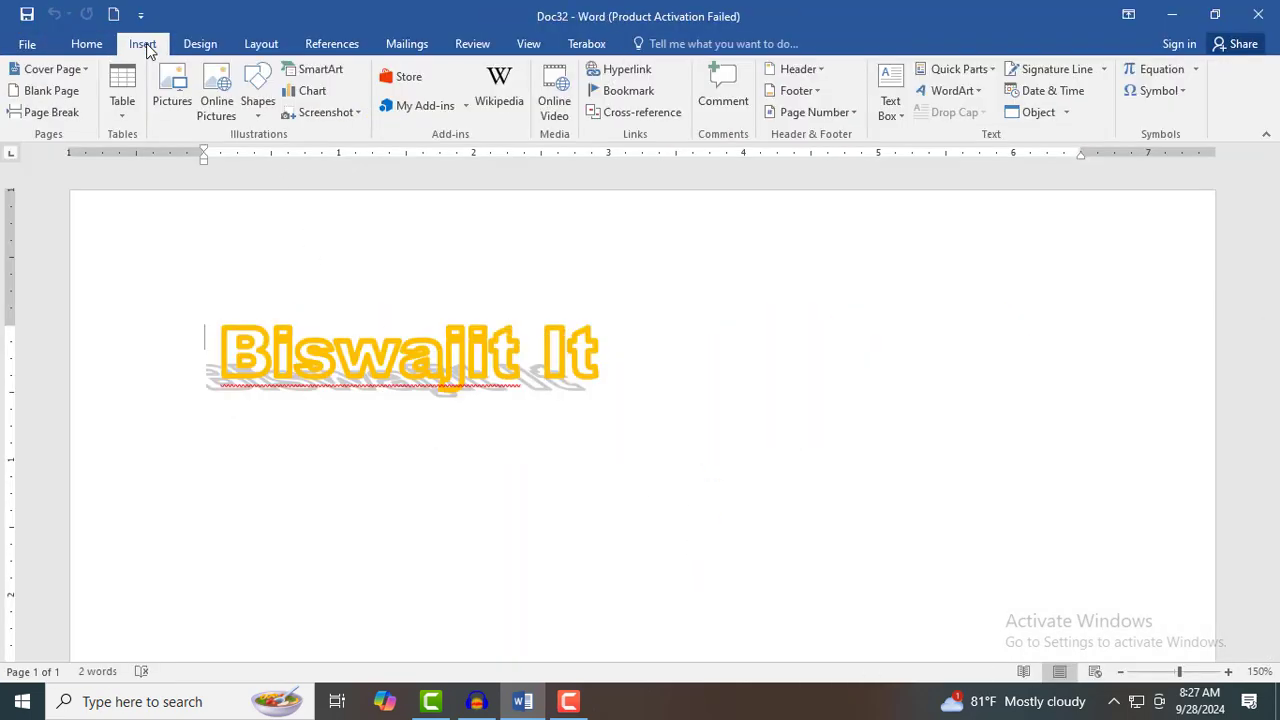
pyautogui.click(969, 88)
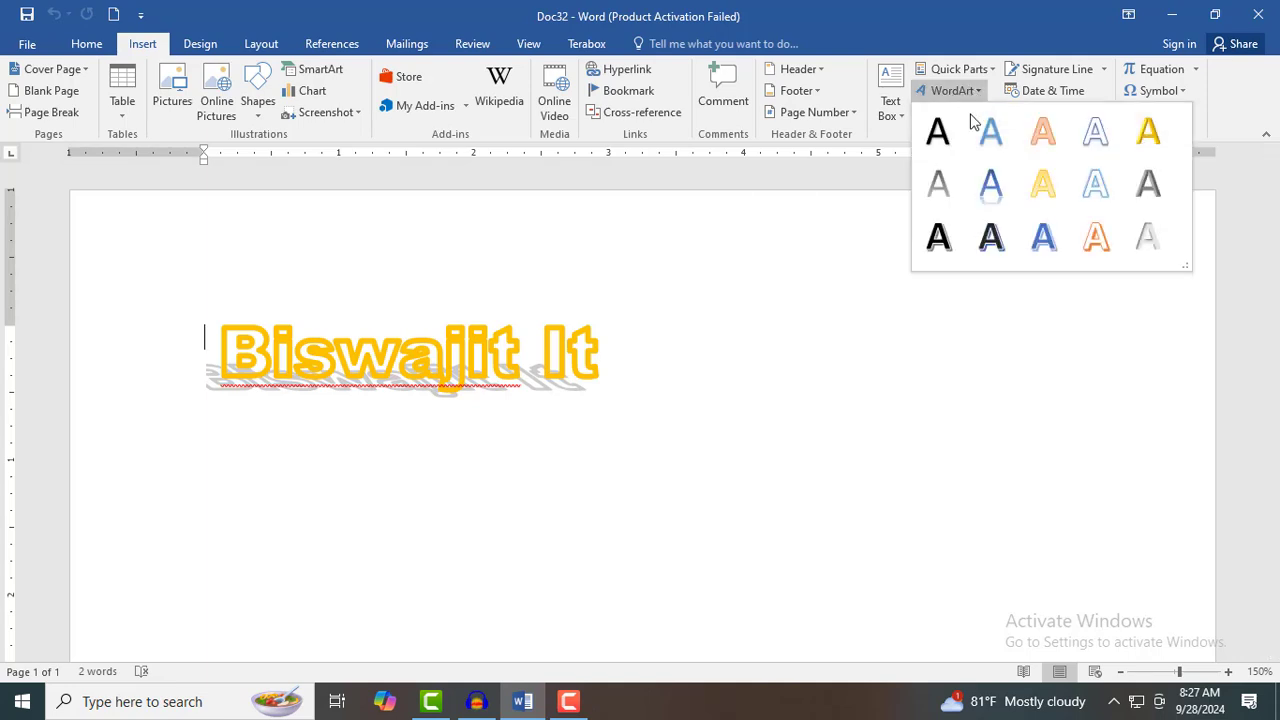
pyautogui.click(1027, 256)
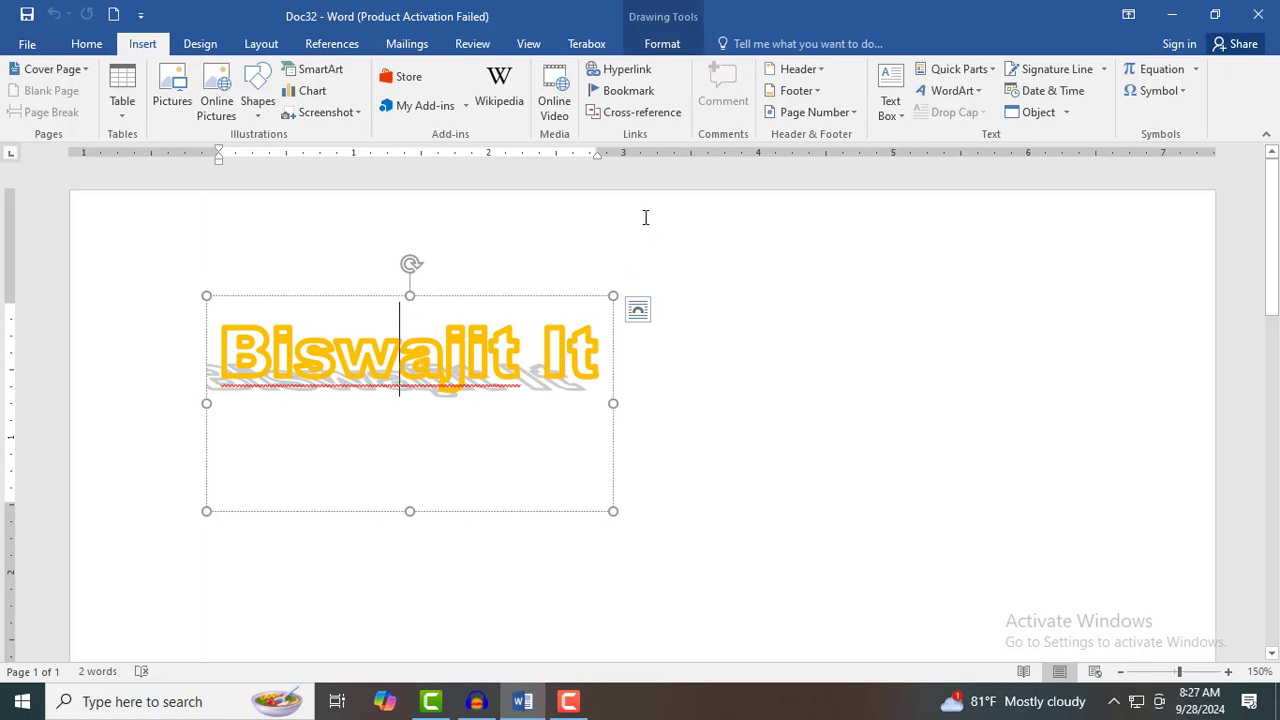
# Step: Fill all the WordArt letters with a lighter blue theme color
pyautogui.click(662, 47)
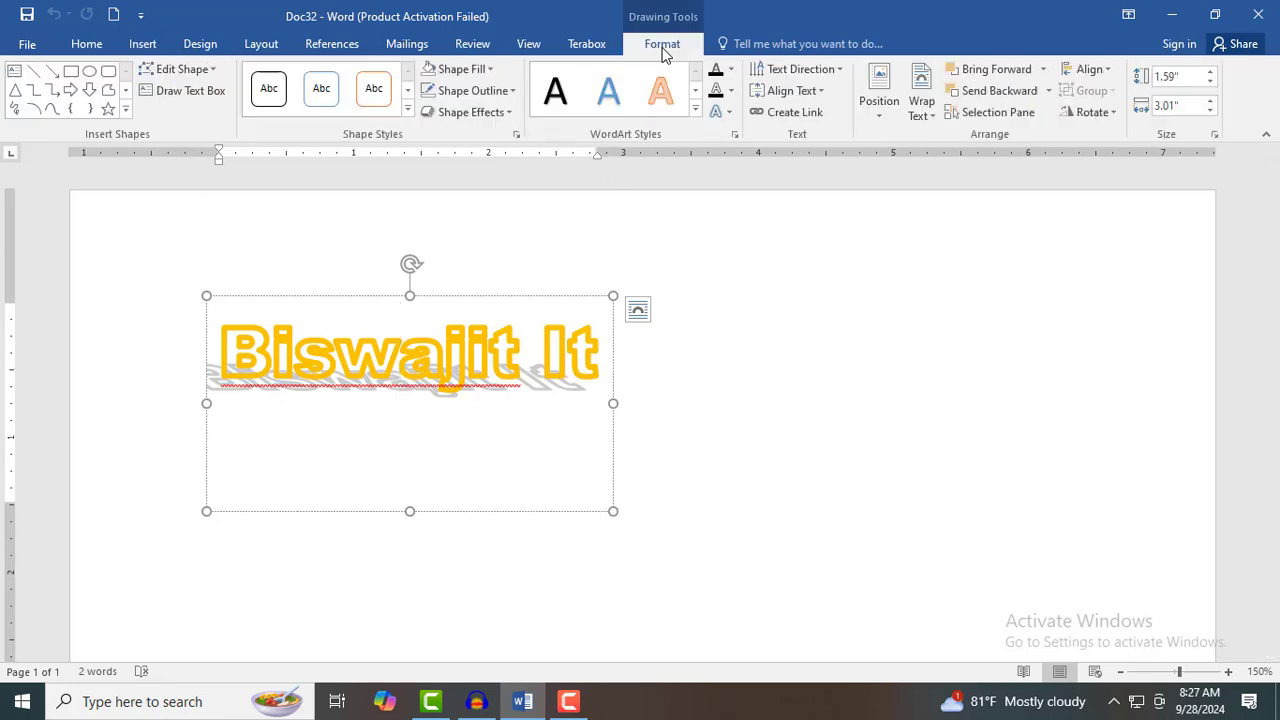
pyautogui.click(733, 72)
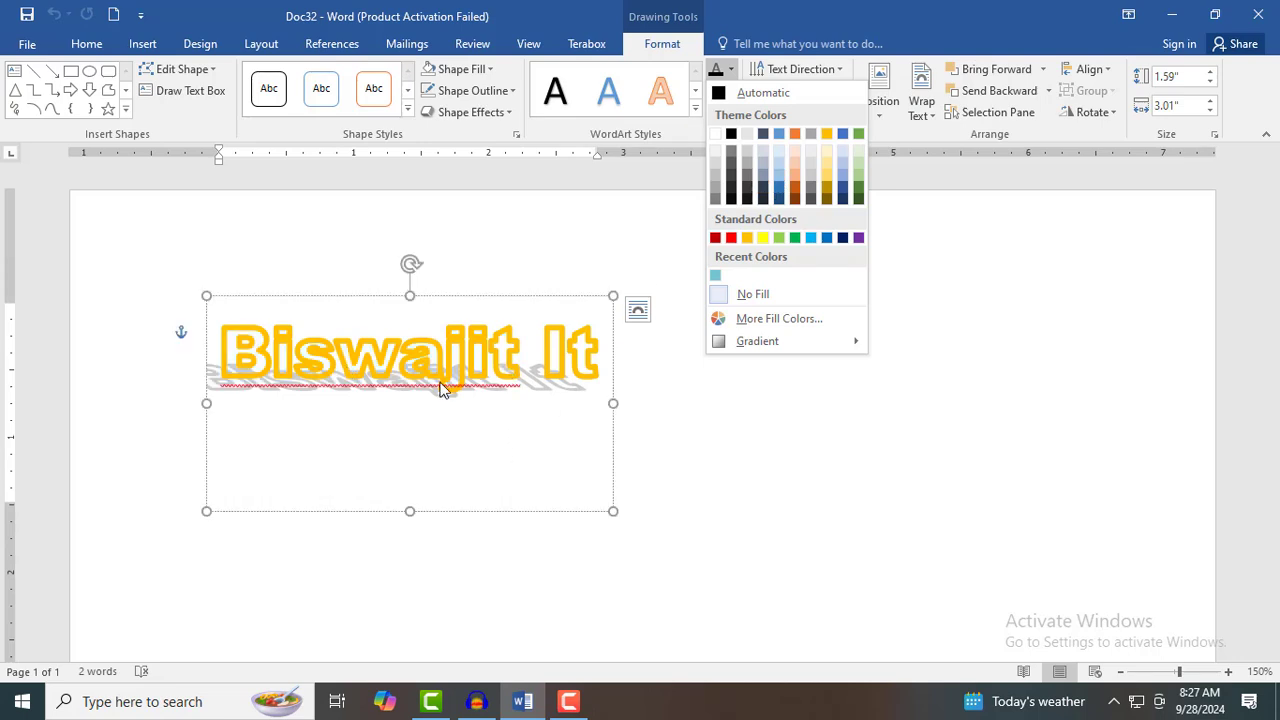
pyautogui.click(565, 366)
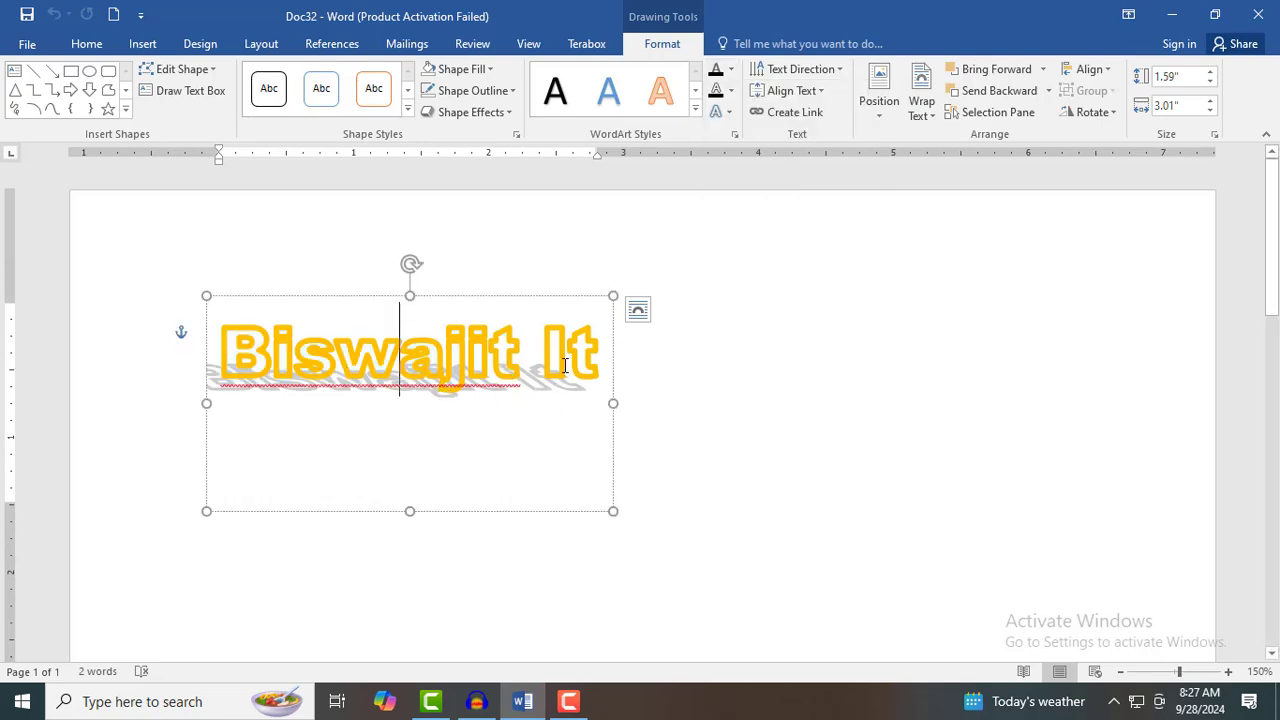
pyautogui.click(227, 351)
pyautogui.moveTo(252, 355); pyautogui.dragTo(612, 362)
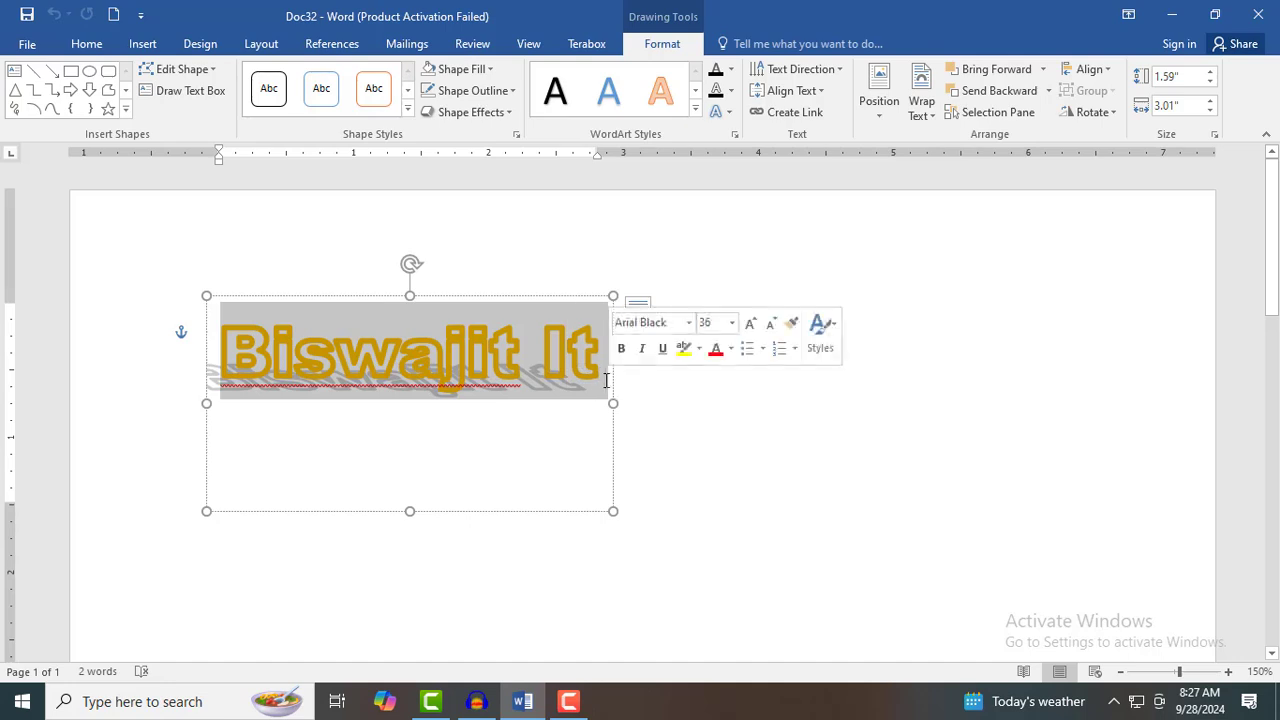
pyautogui.click(731, 69)
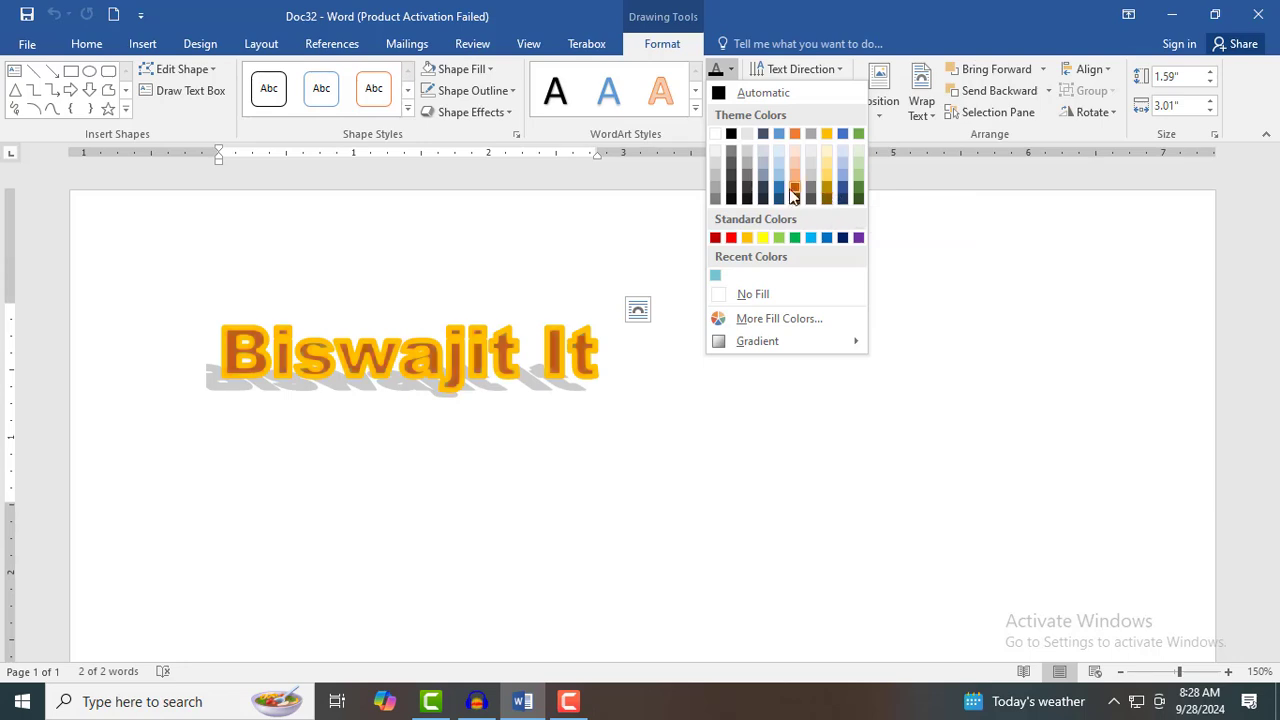
pyautogui.click(781, 181)
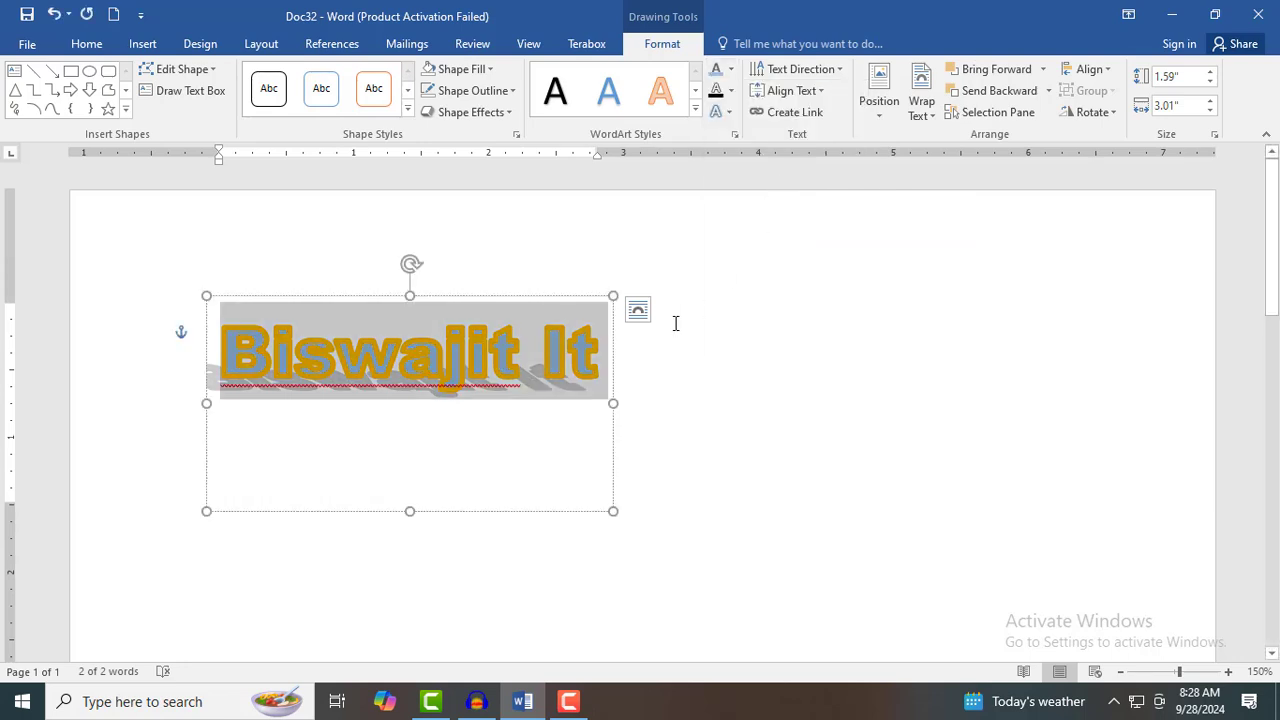
# Step: Set the WordArt's font size to 72 and widen its text box to about 6.57" so the lettering fits on one line
pyautogui.moveTo(611, 404); pyautogui.dragTo(901, 404)
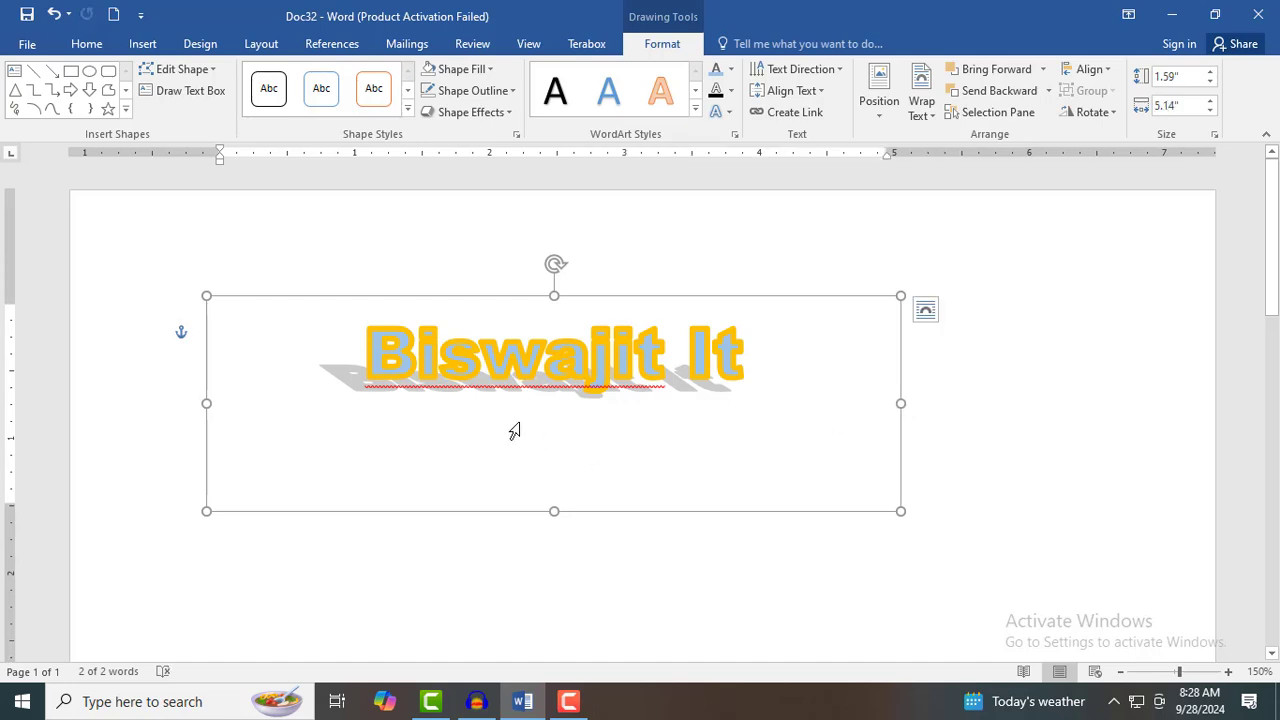
pyautogui.moveTo(370, 354); pyautogui.dragTo(752, 356)
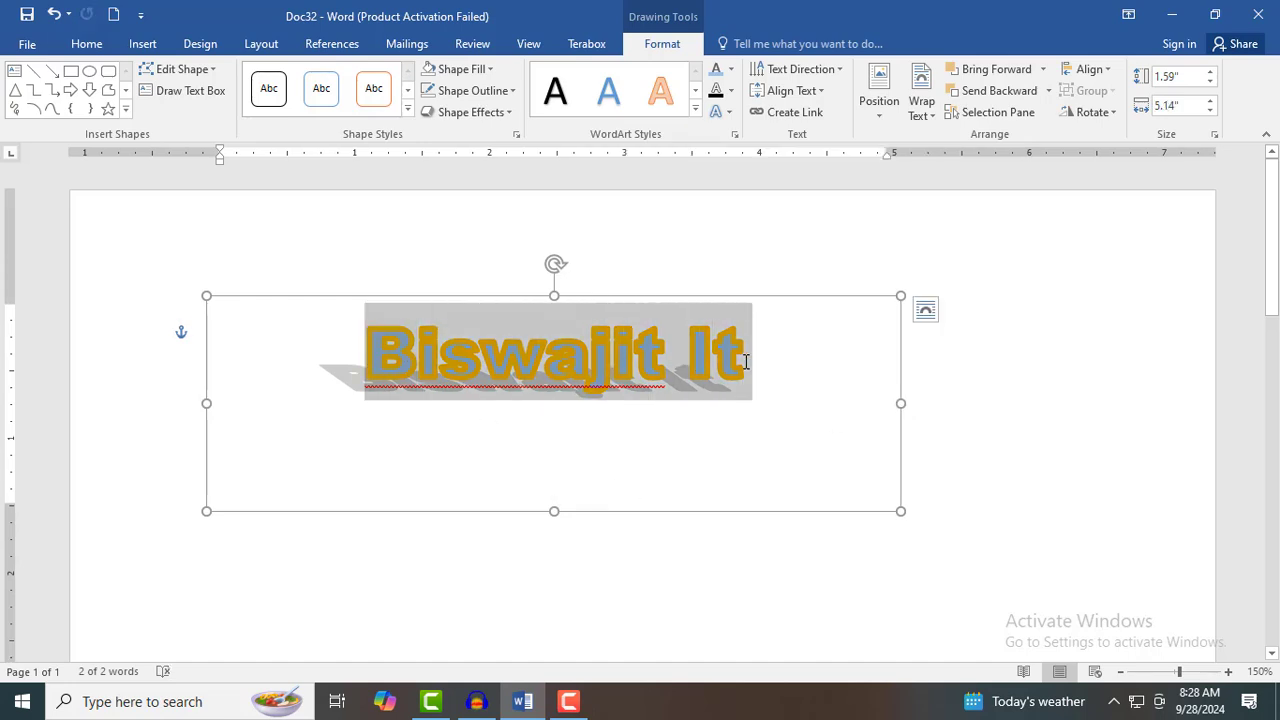
pyautogui.click(86, 44)
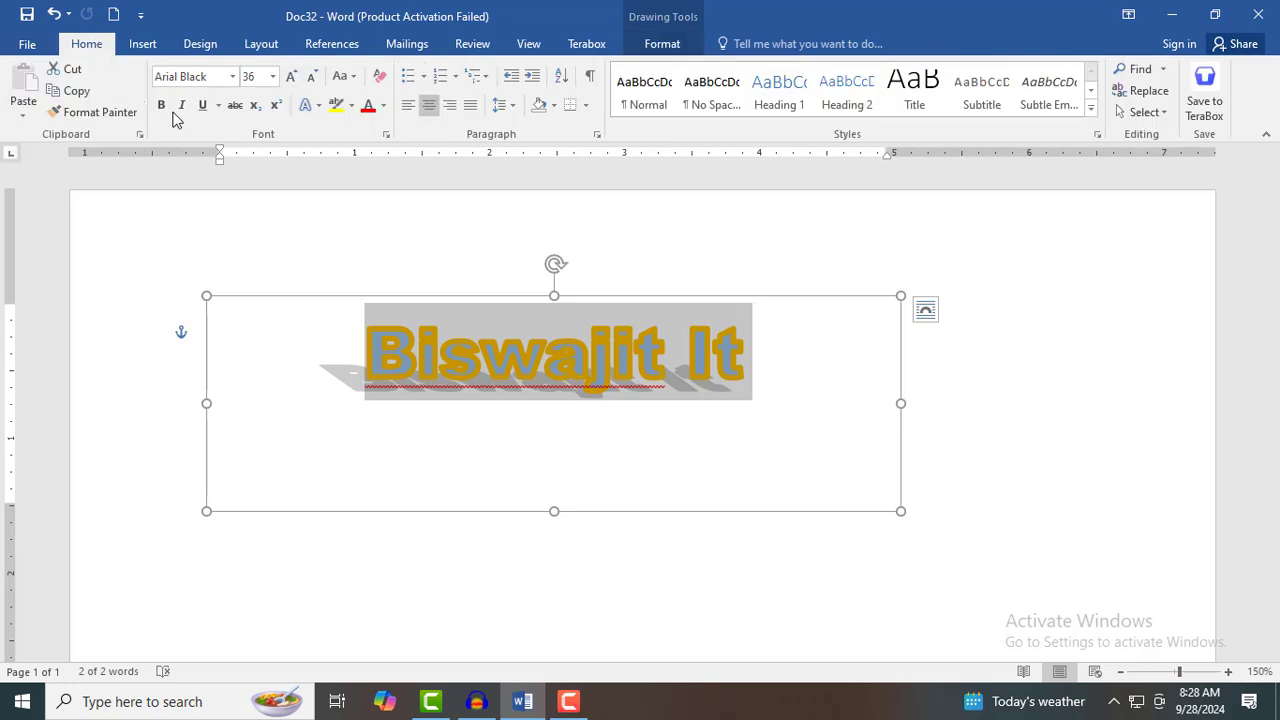
pyautogui.click(272, 77)
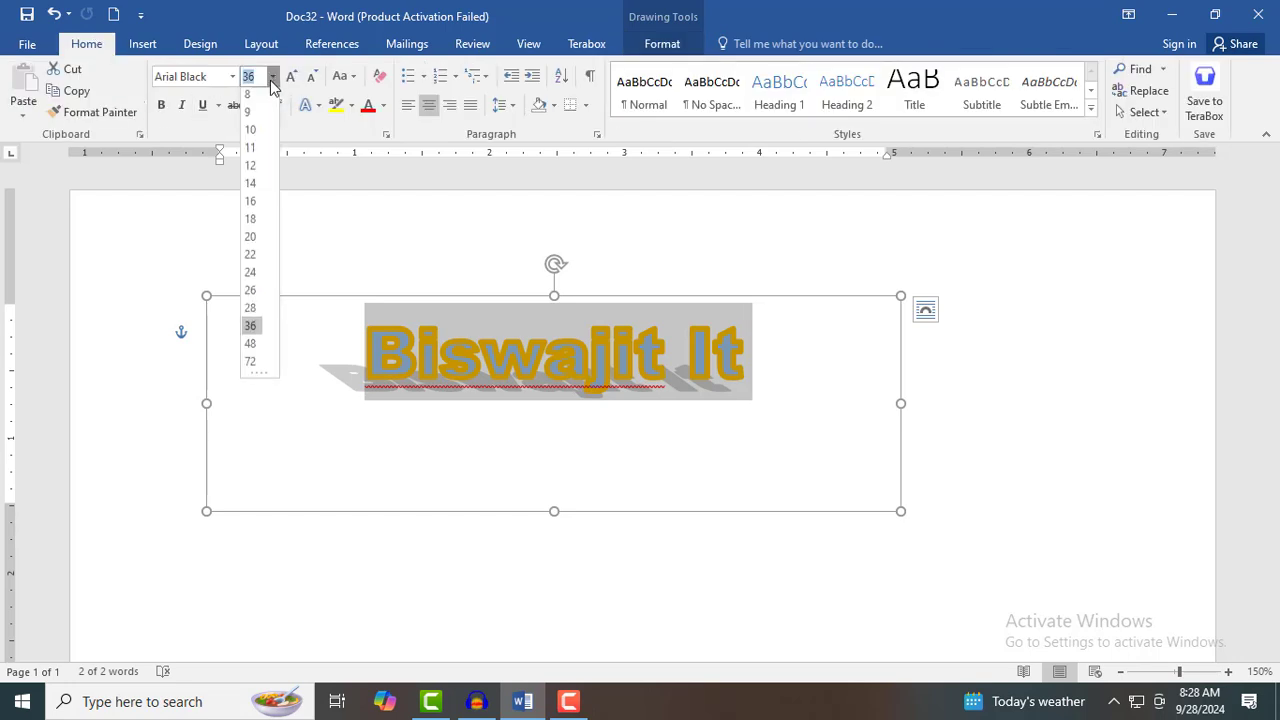
pyautogui.click(250, 361)
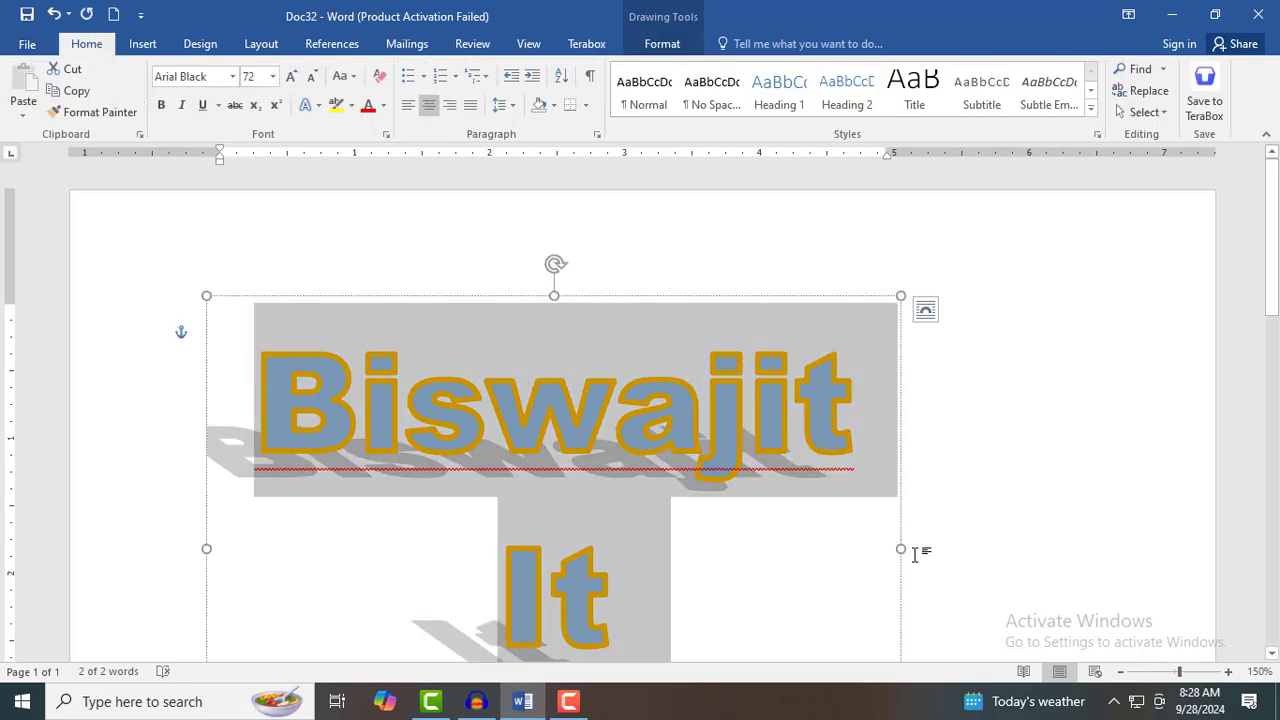
pyautogui.moveTo(901, 548); pyautogui.dragTo(1094, 542)
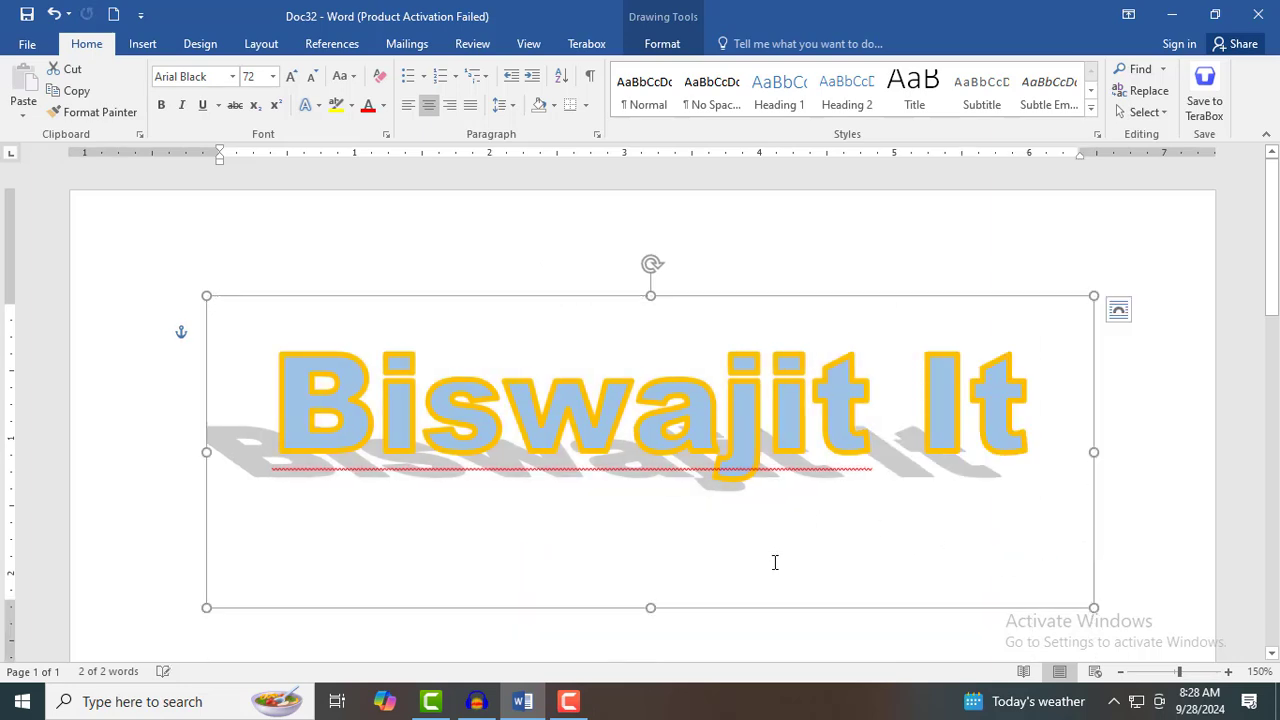
# Step: Apply the dark-variation gradient that radiates from the center as the WordArt's text fill
pyautogui.click(665, 46)
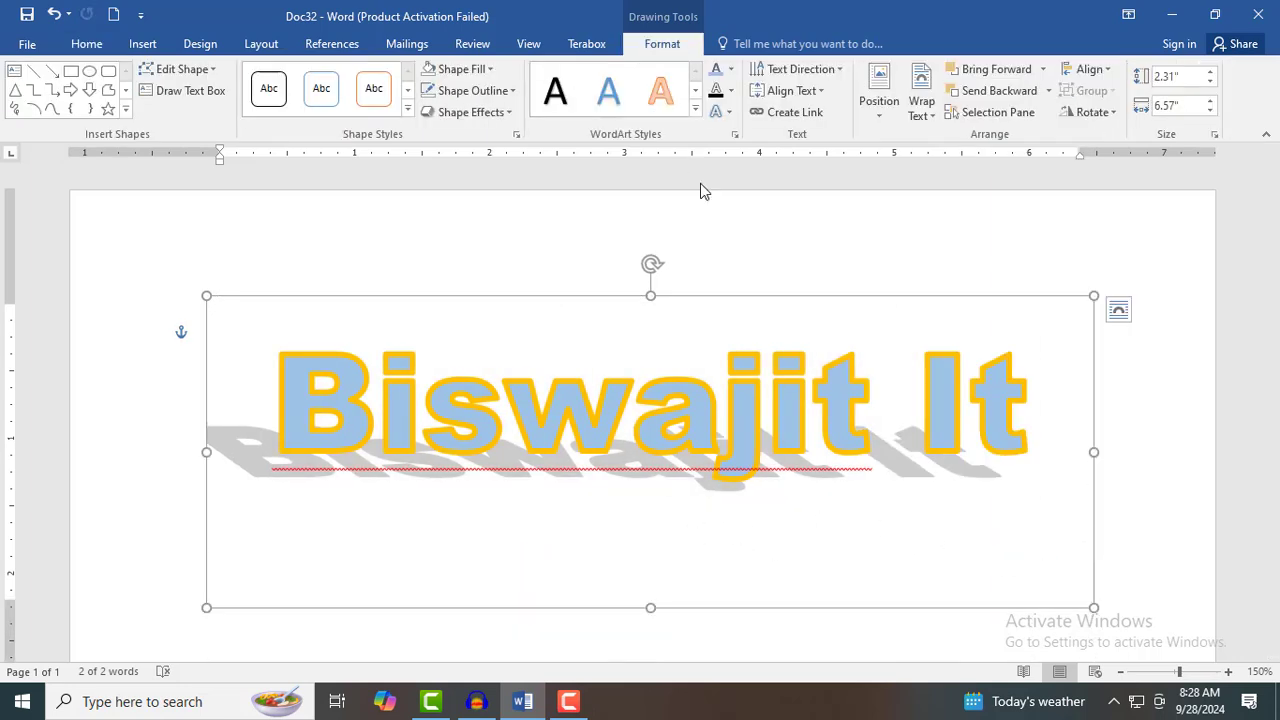
pyautogui.click(731, 70)
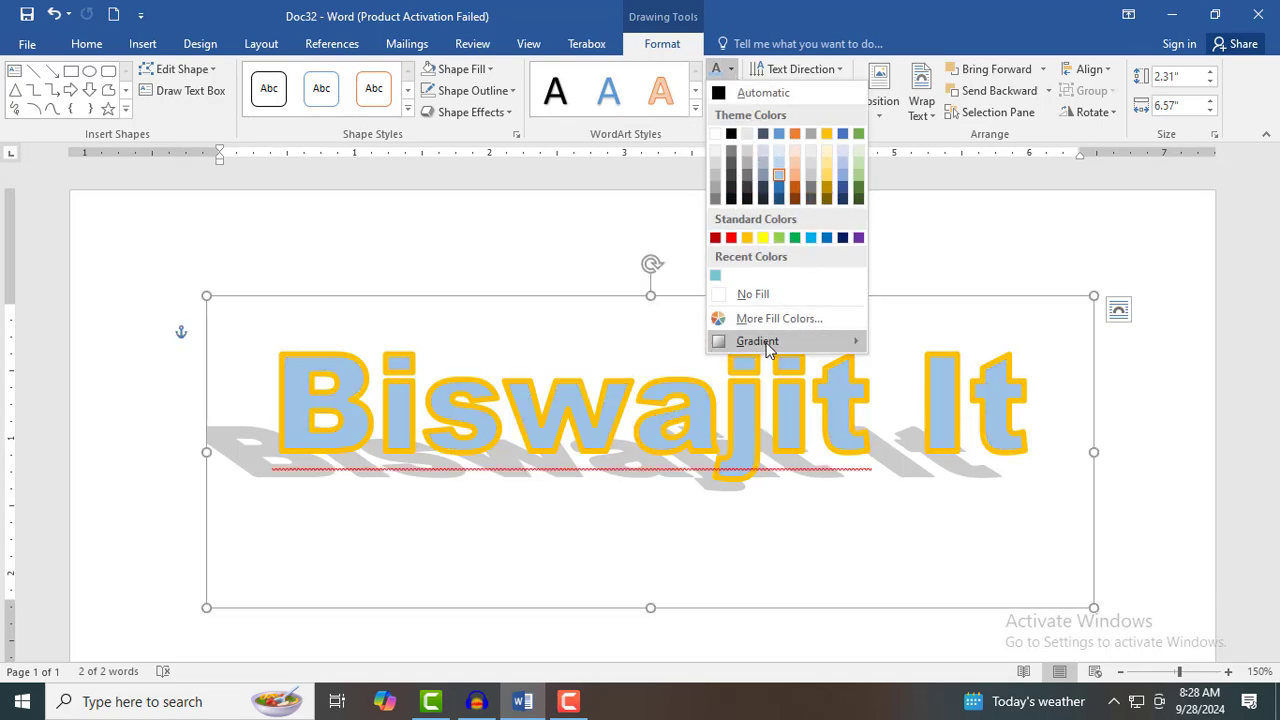
pyautogui.moveTo(775, 341)
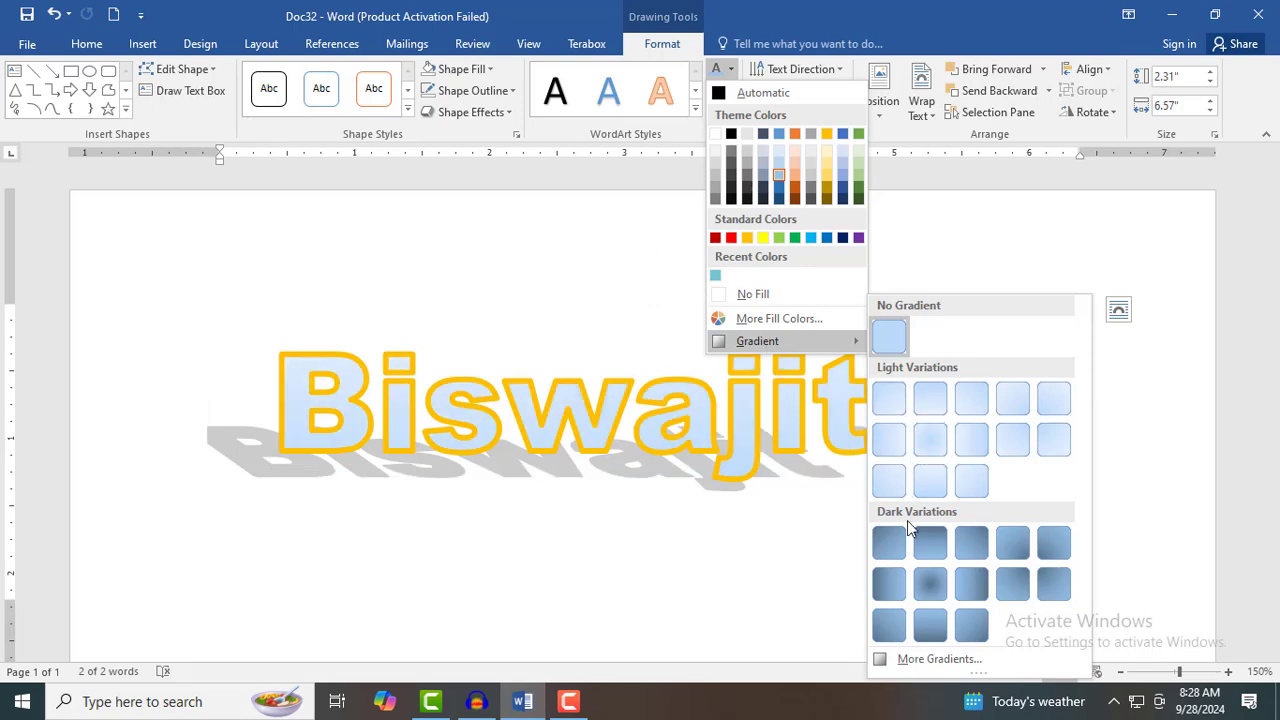
pyautogui.click(933, 595)
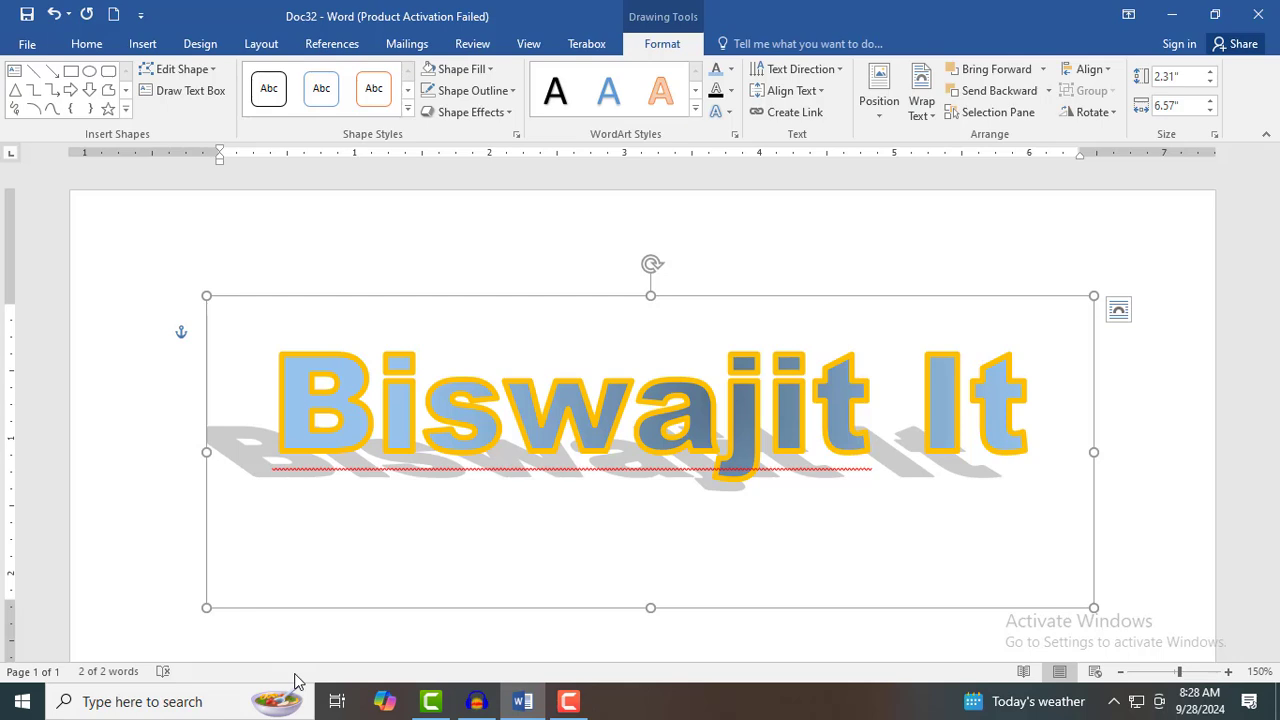
# Step: Remove the text fill from the WordArt and outline its letters in a darker green theme color
pyautogui.click(731, 69)
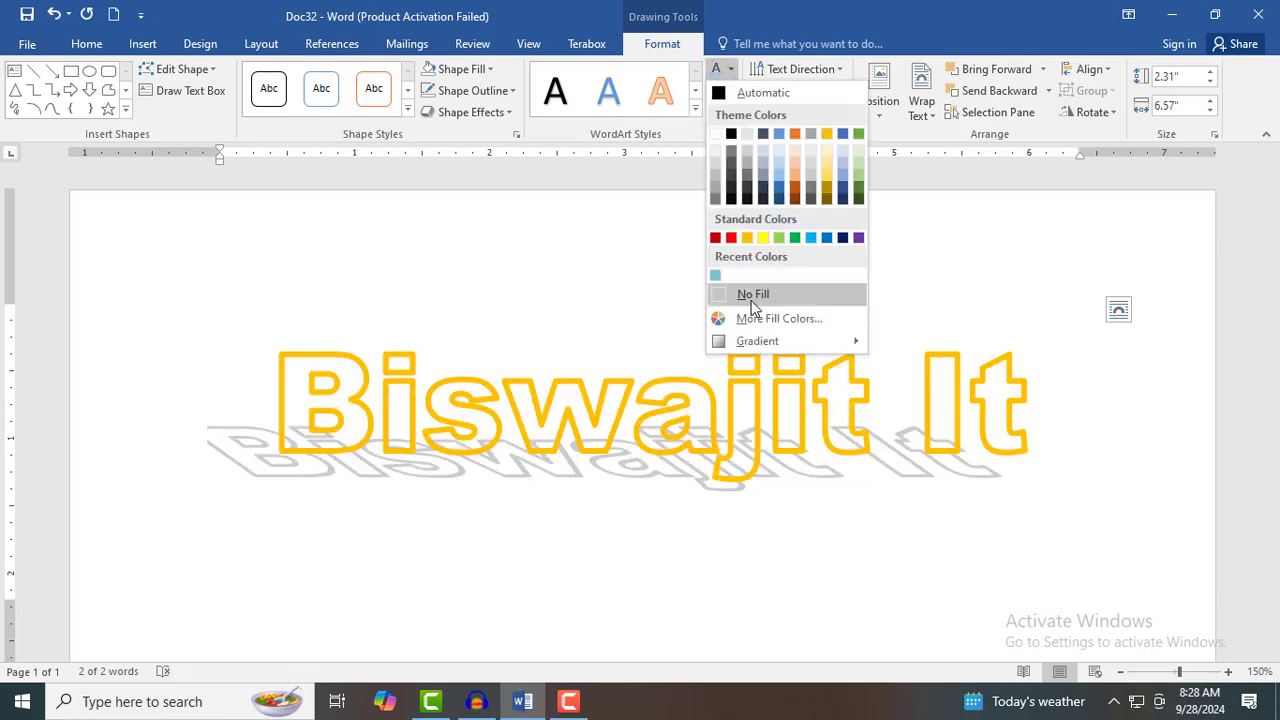
pyautogui.click(766, 300)
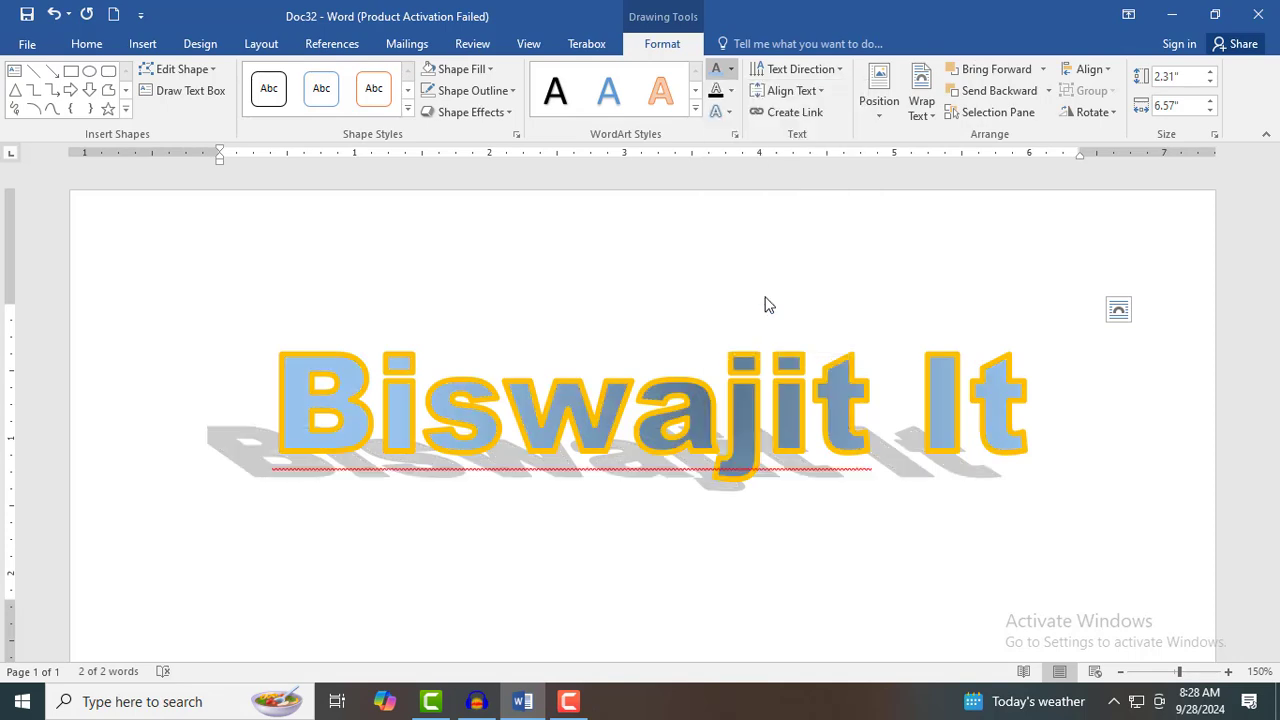
pyautogui.click(730, 91)
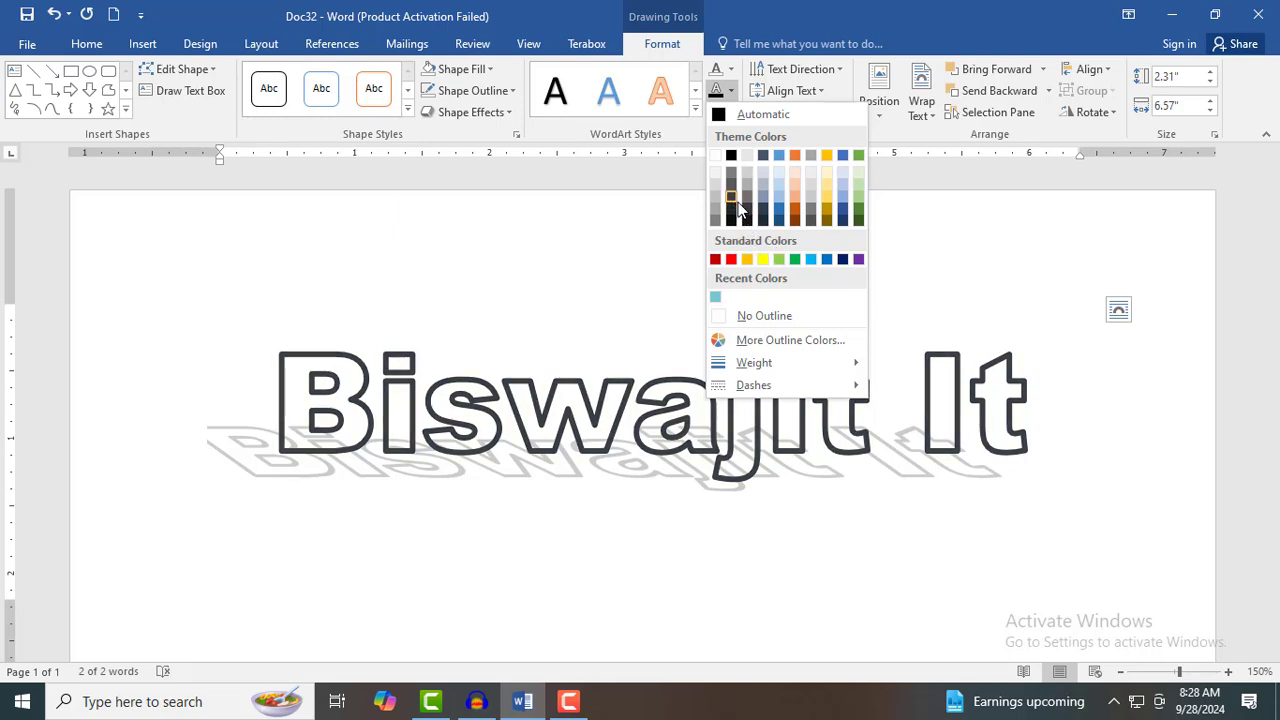
pyautogui.click(857, 222)
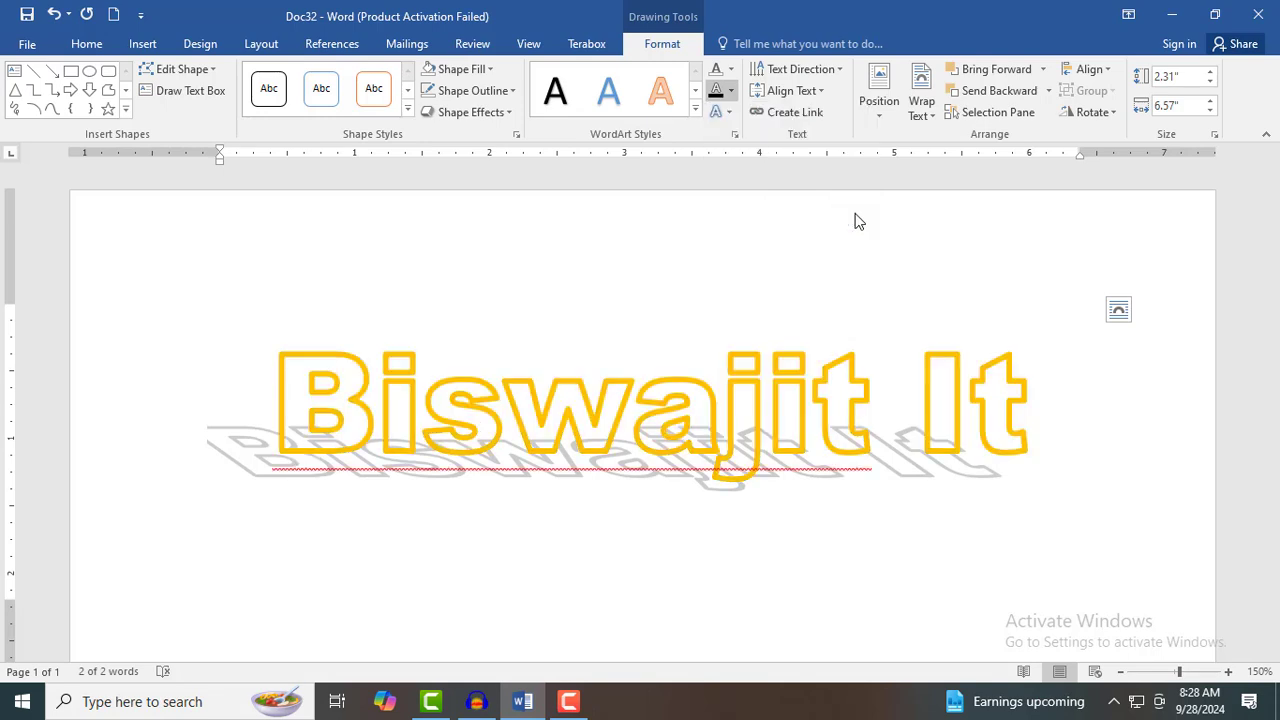
pyautogui.click(563, 387)
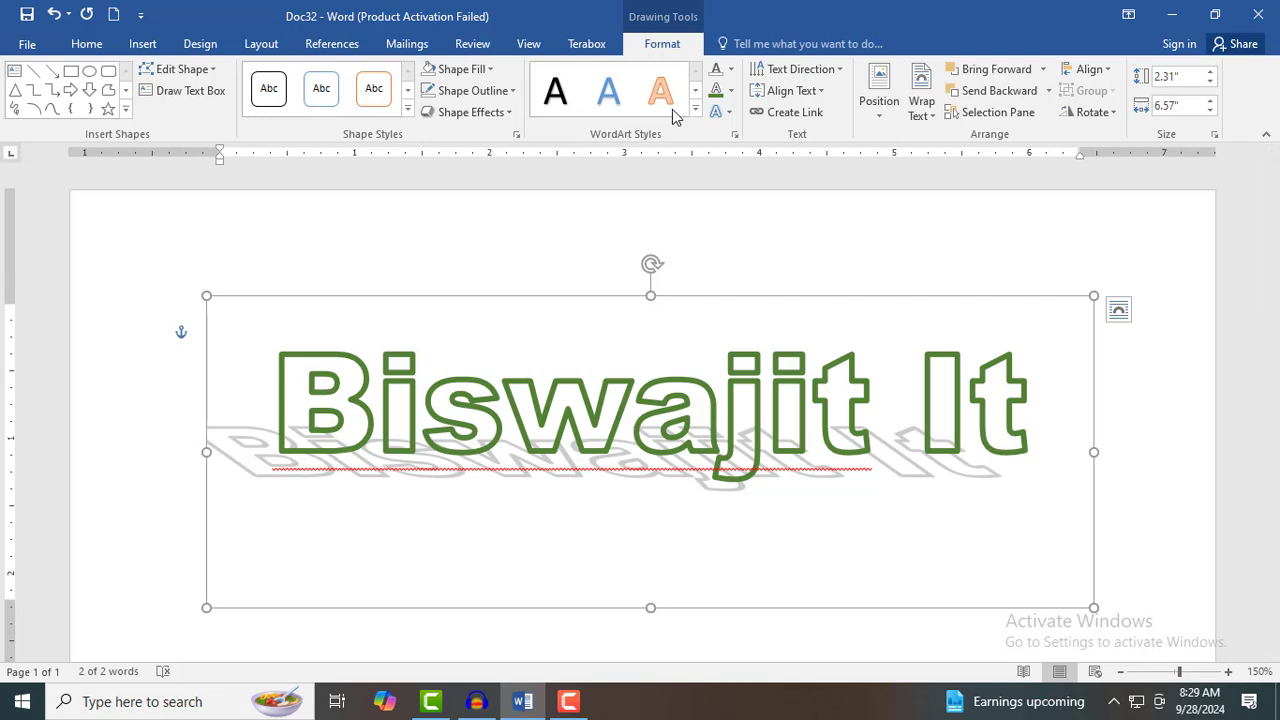
# Step: Give the WordArt's text outline a dashed line style and recolor it in a lighter orange theme color
pyautogui.click(732, 91)
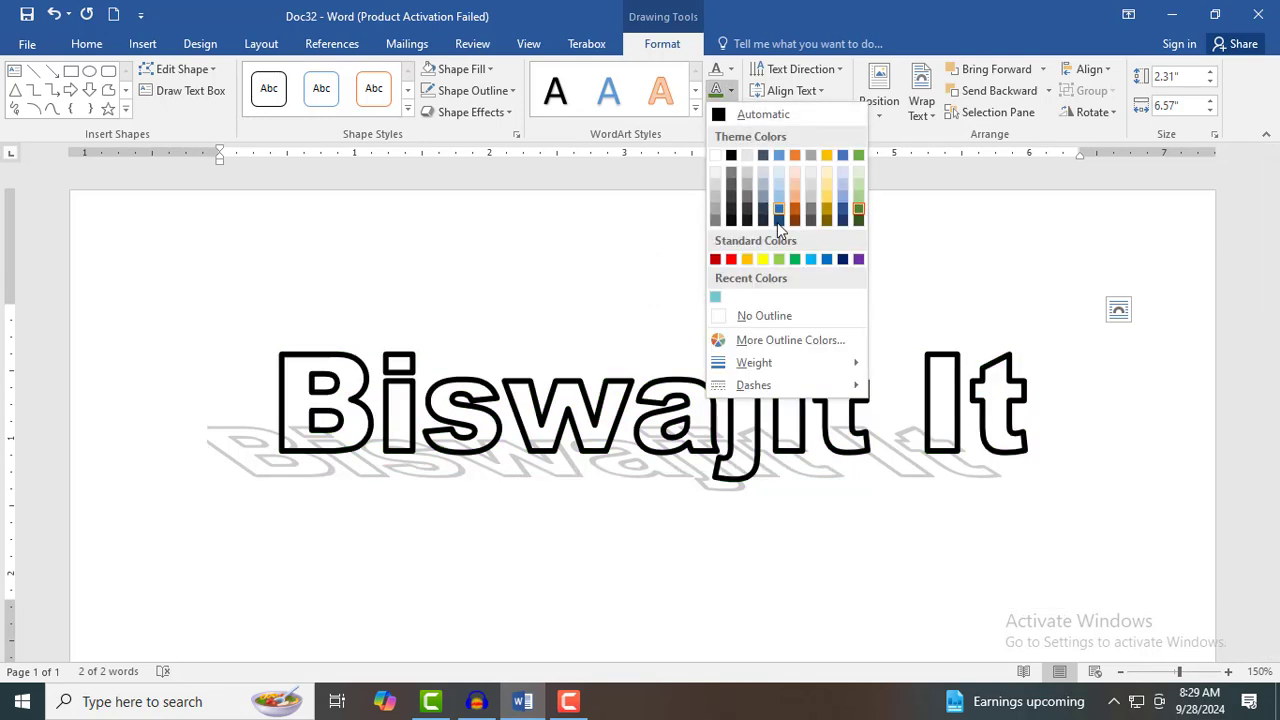
pyautogui.moveTo(771, 365)
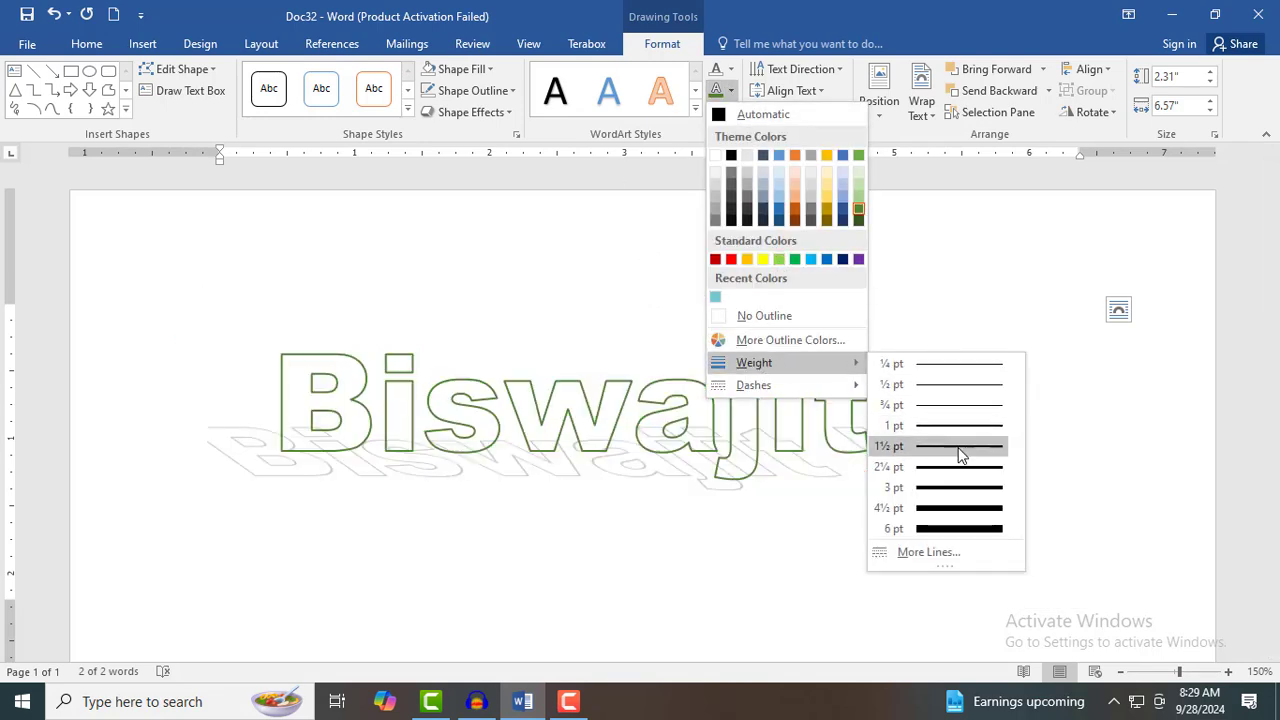
pyautogui.moveTo(777, 396)
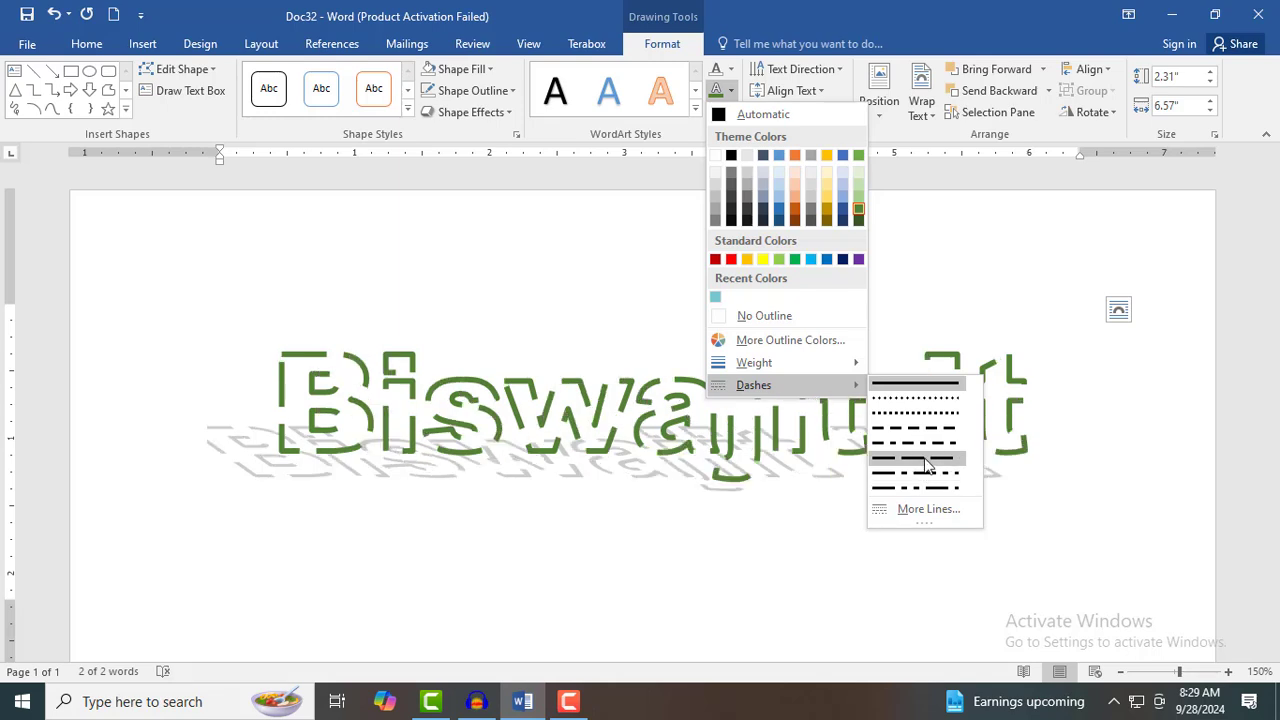
pyautogui.click(924, 418)
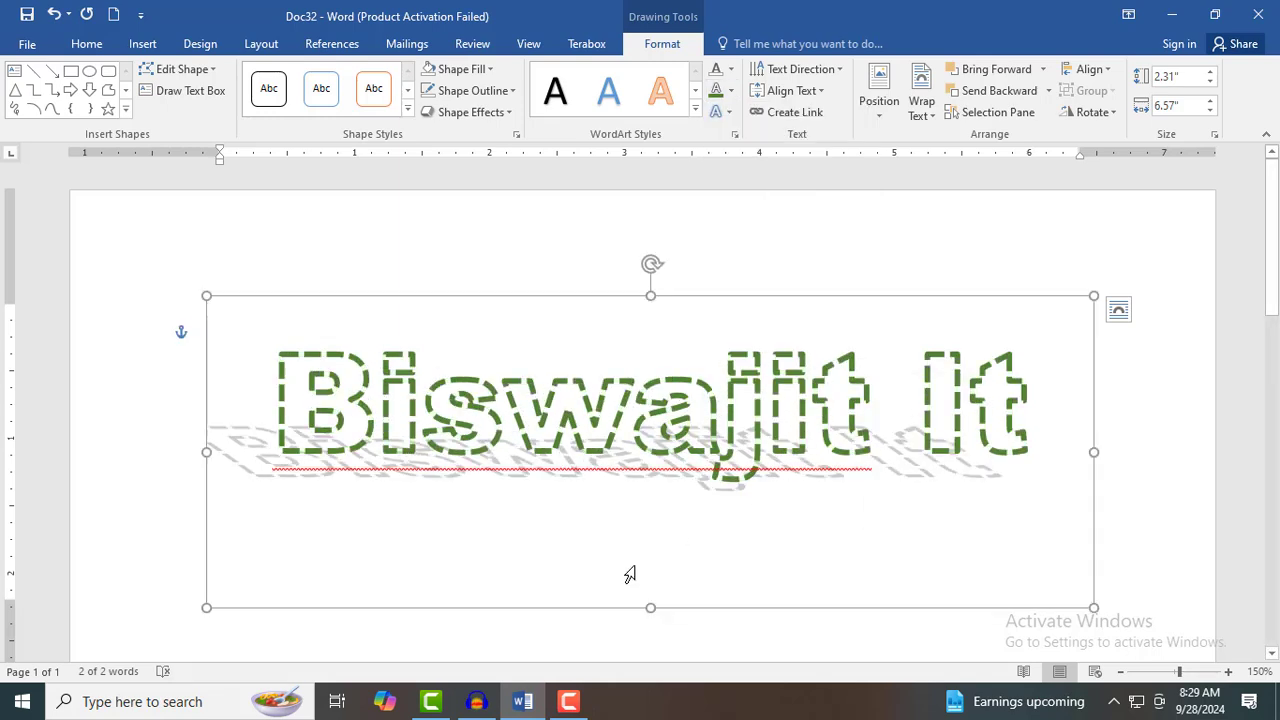
pyautogui.click(731, 90)
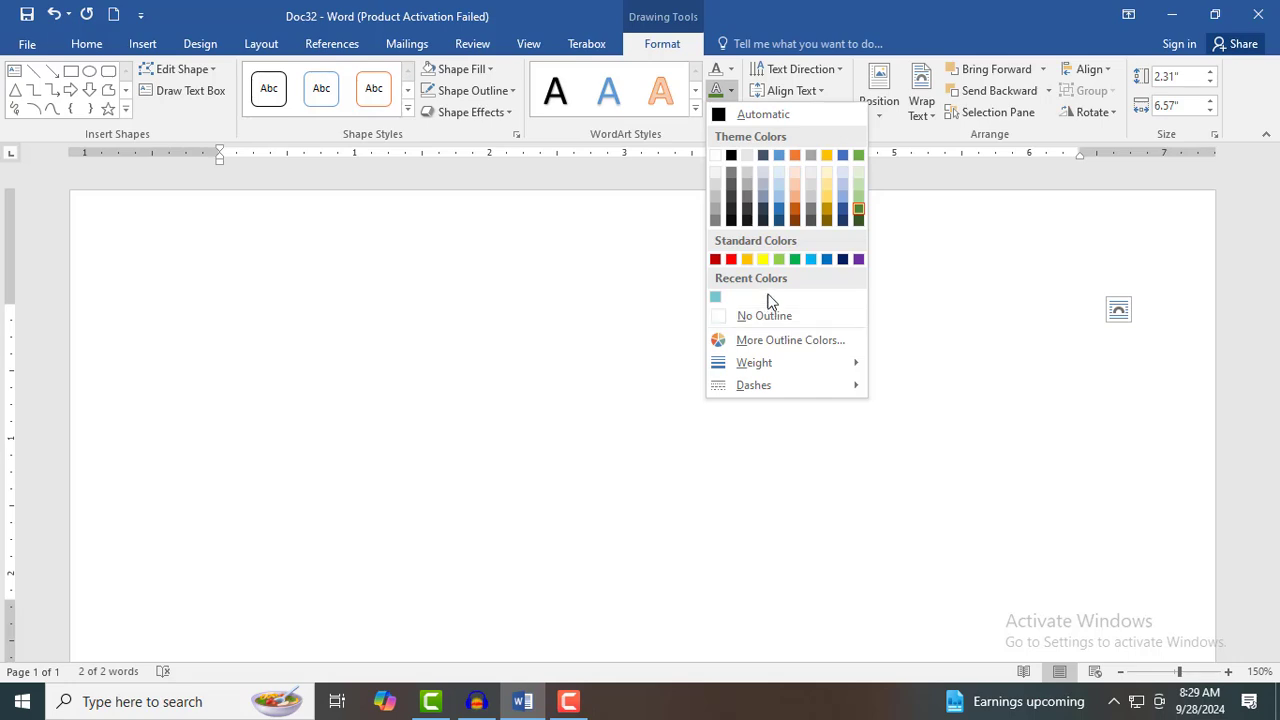
pyautogui.click(793, 197)
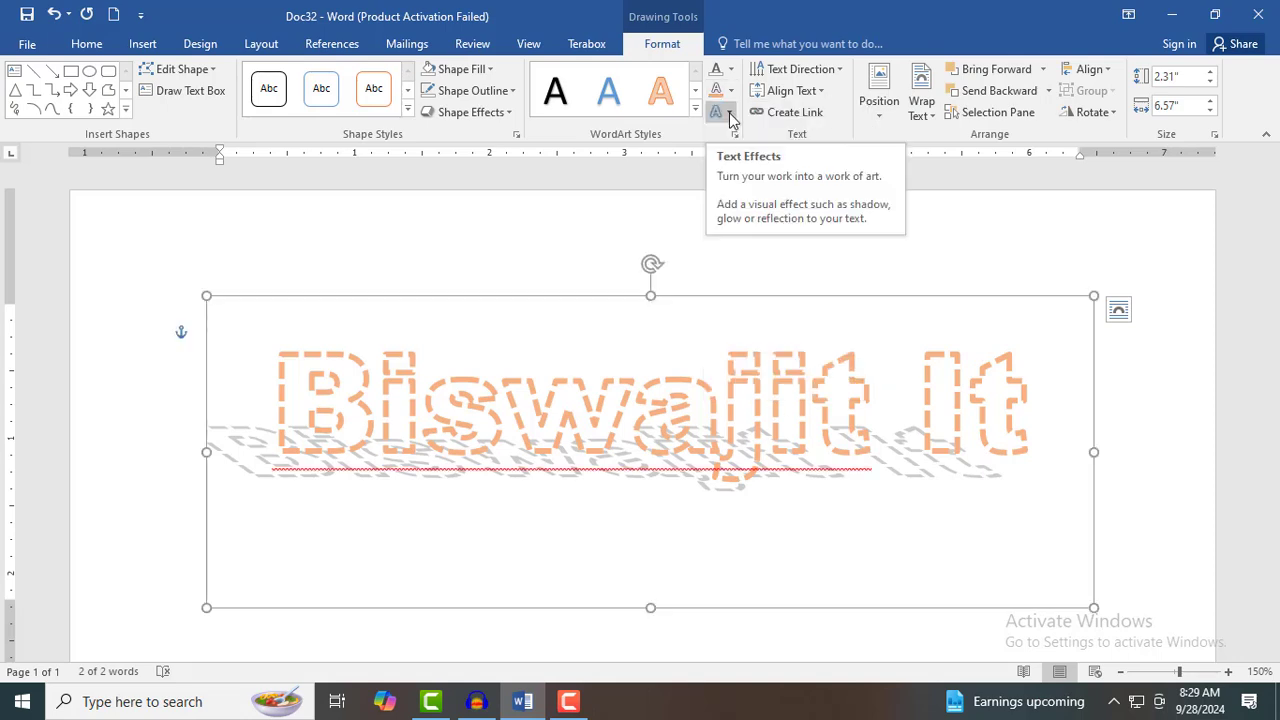
# Step: Fill the WordArt letters with a lighter blue theme color and remove their text outline
pyautogui.click(731, 116)
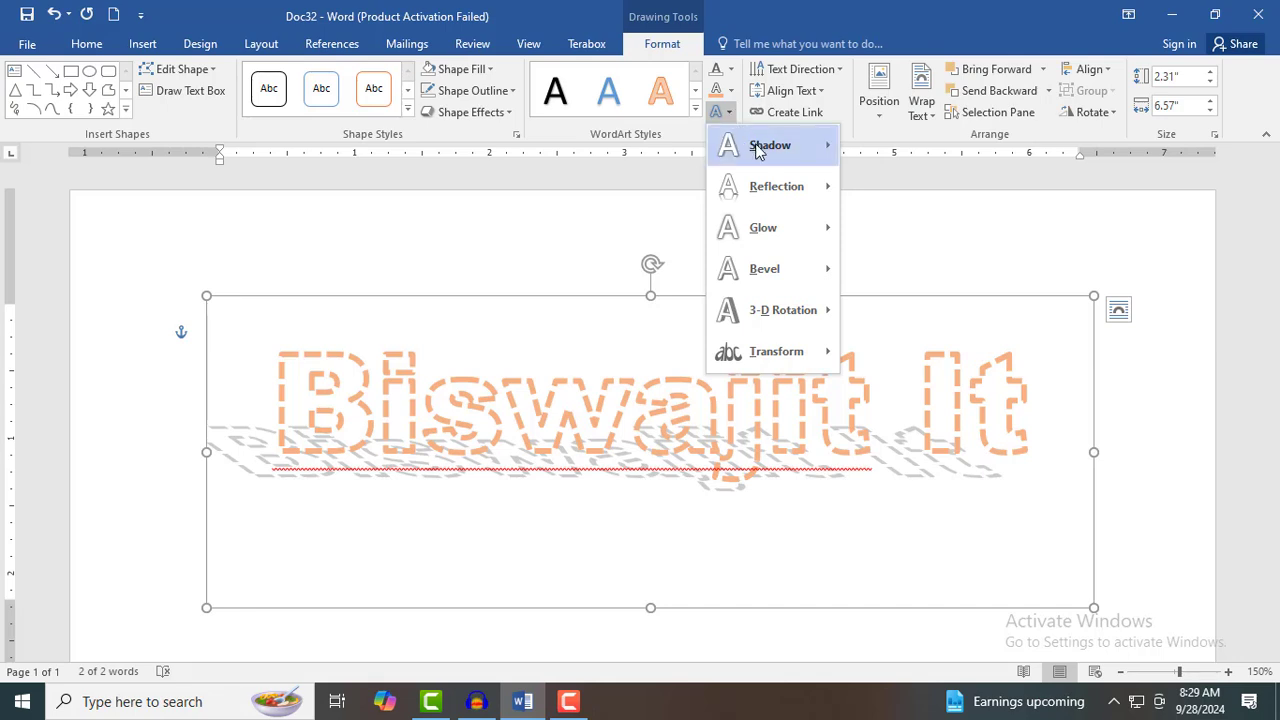
pyautogui.moveTo(757, 148)
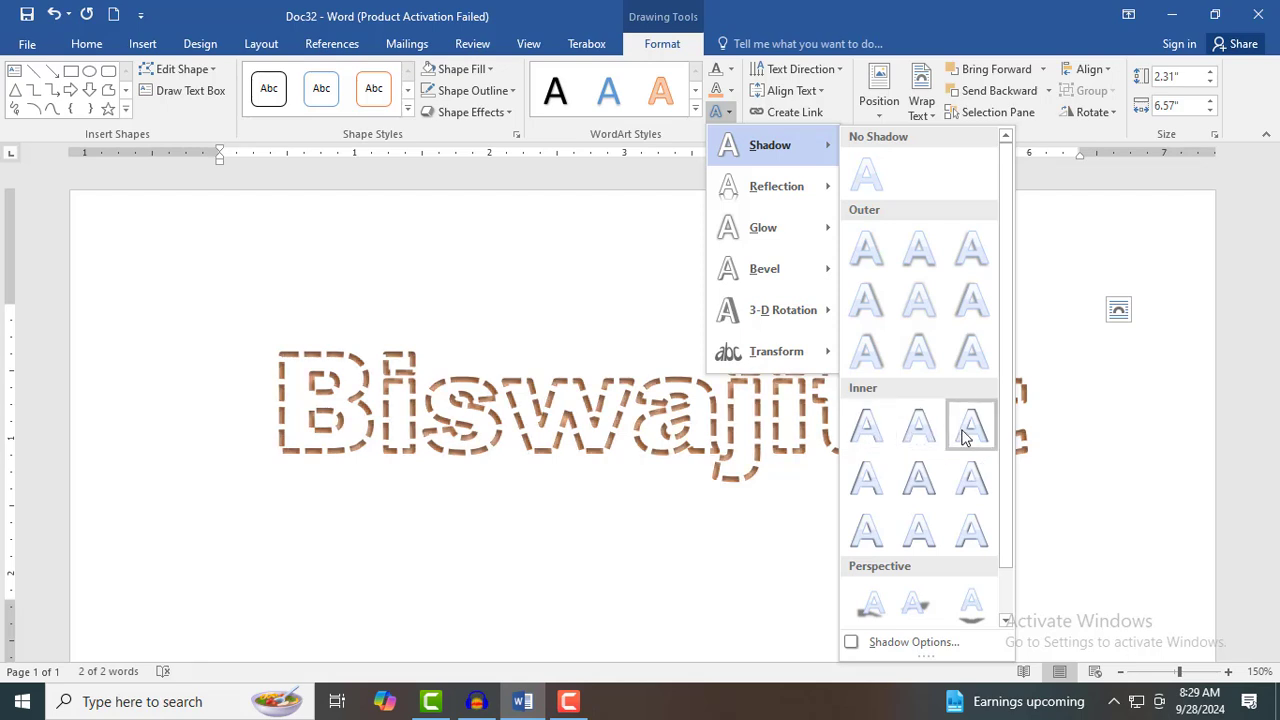
pyautogui.click(731, 69)
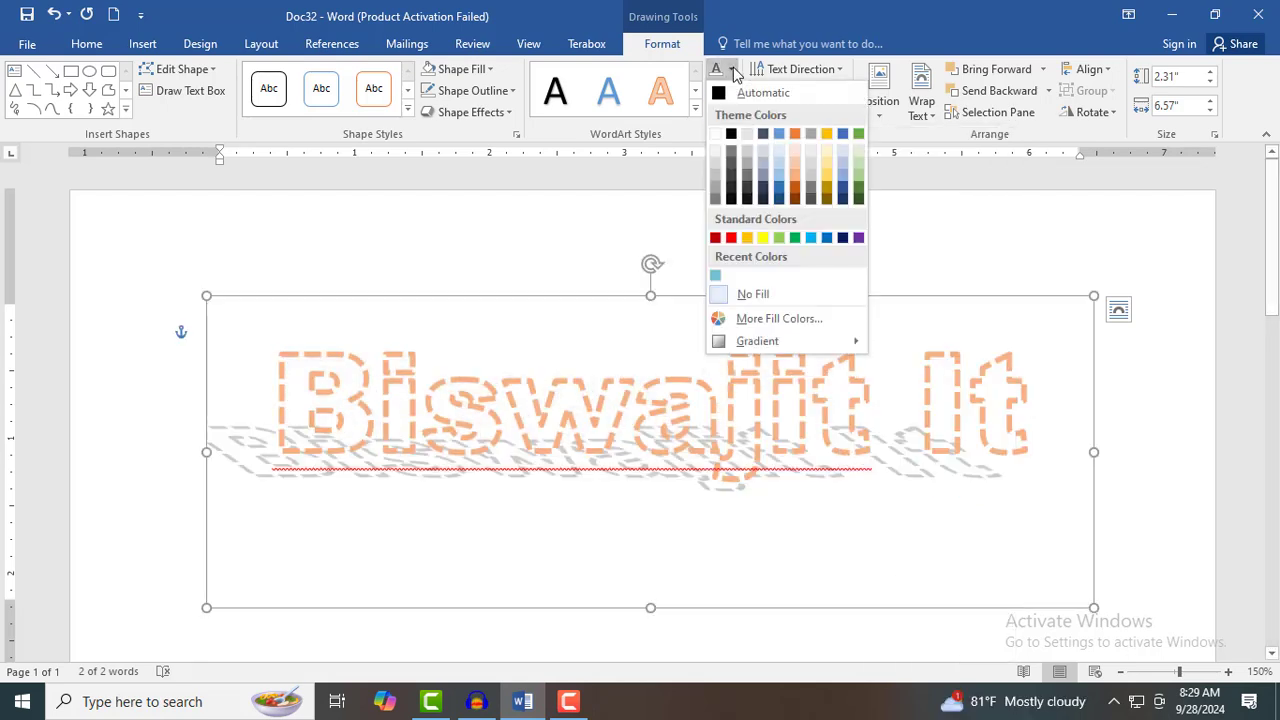
pyautogui.click(781, 178)
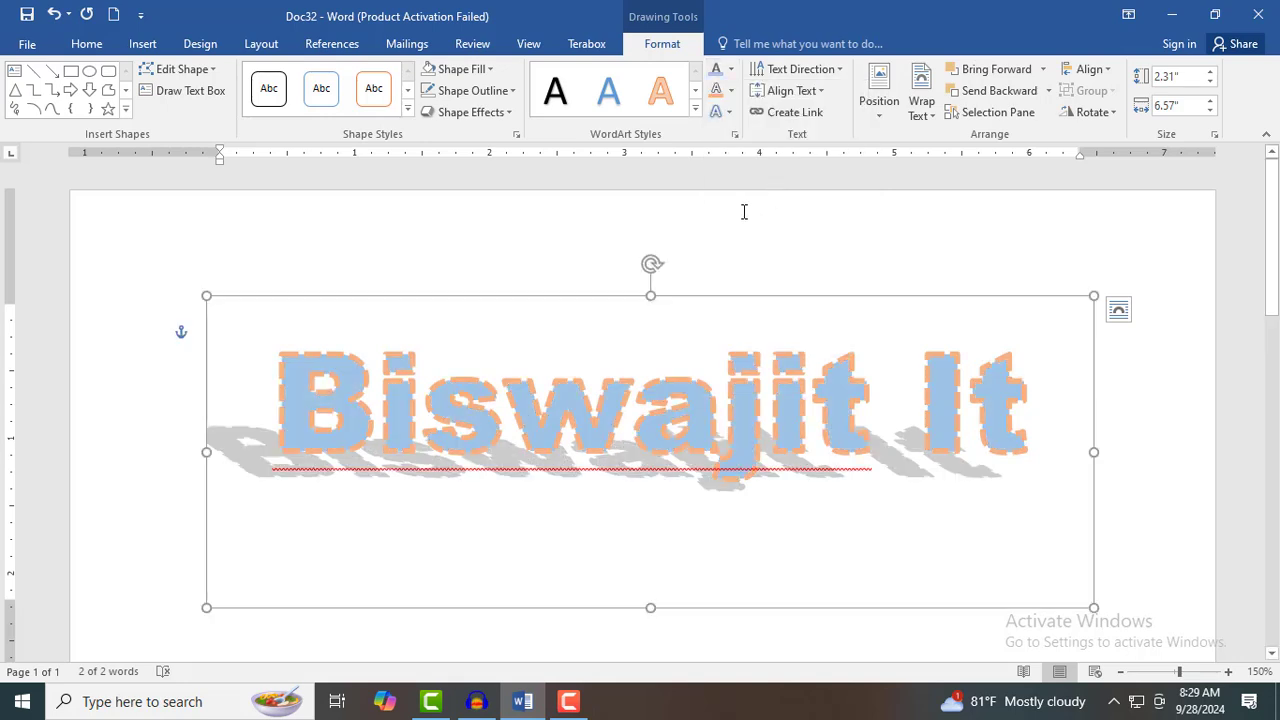
pyautogui.click(731, 91)
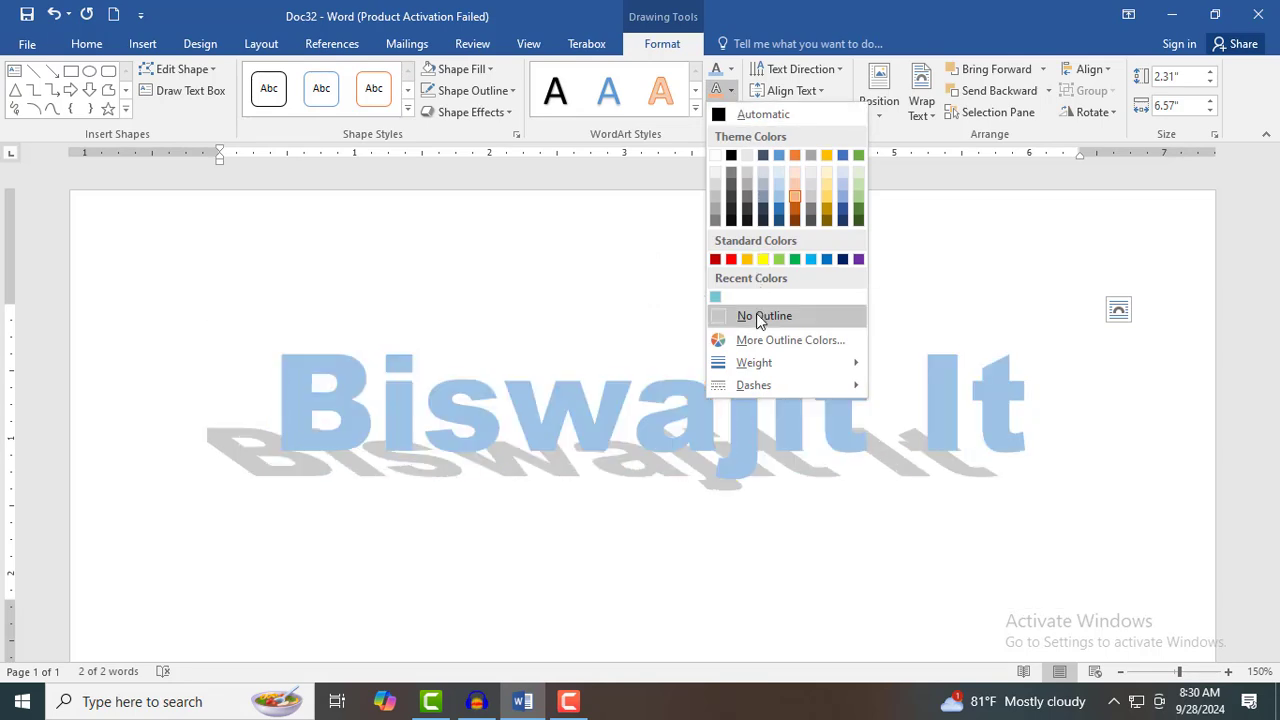
pyautogui.click(753, 318)
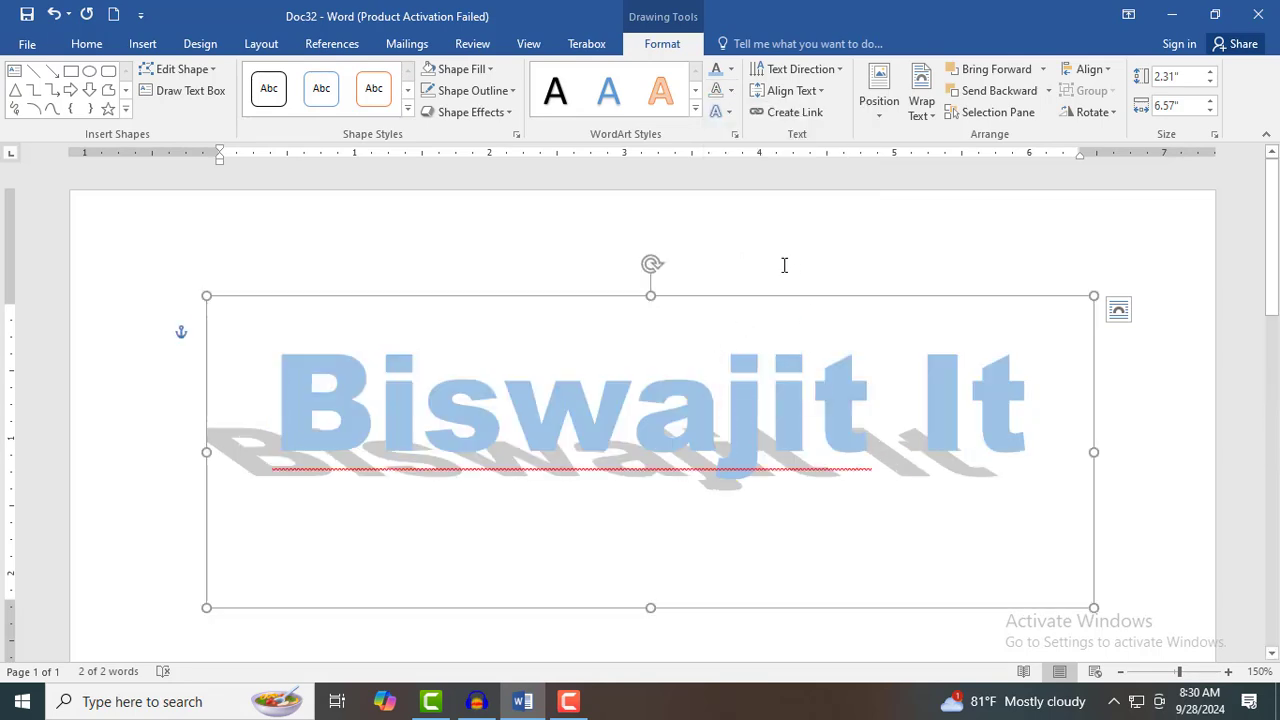
# Step: Apply the middle inner shadow from the last row of the Inner group to the WordArt lettering
pyautogui.click(727, 111)
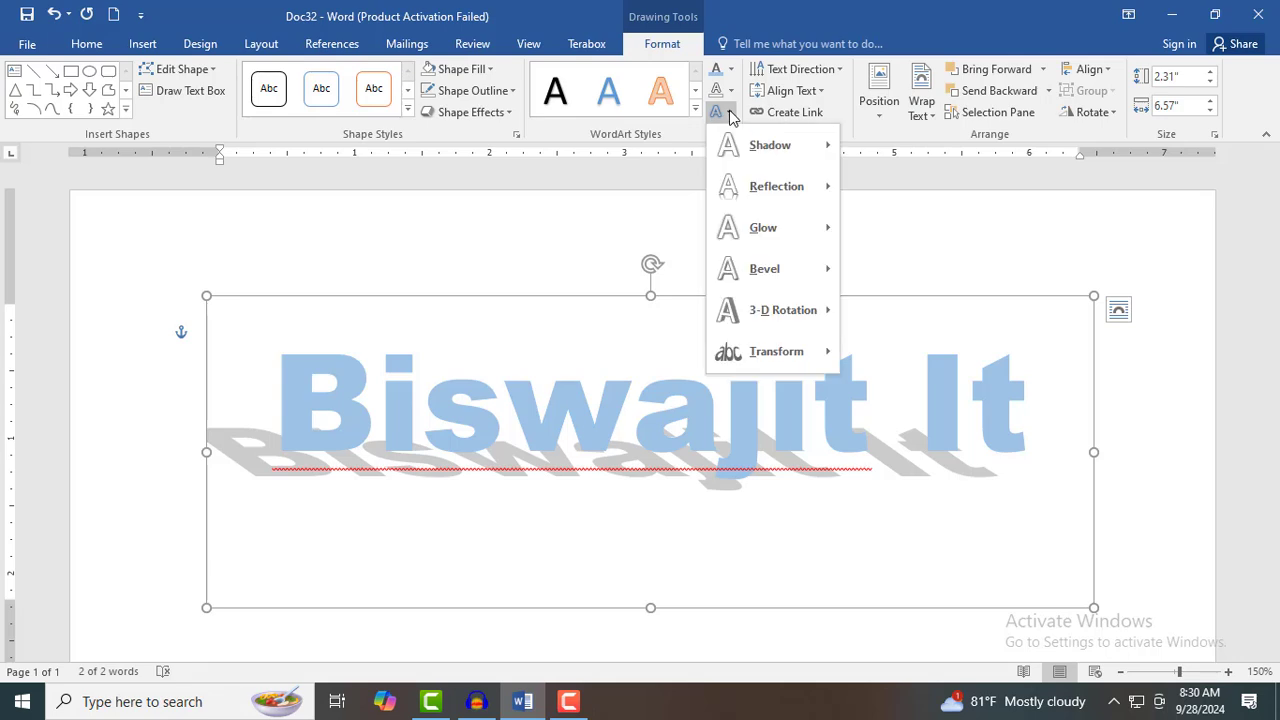
pyautogui.moveTo(772, 154)
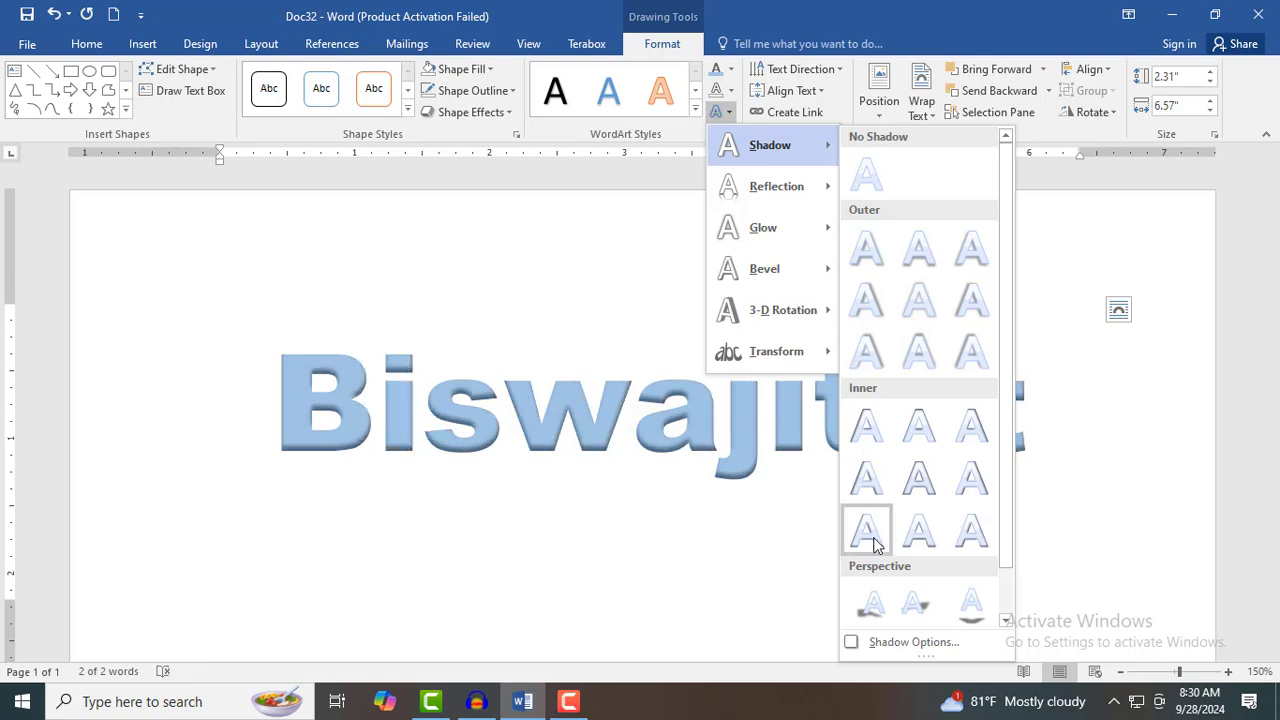
pyautogui.click(926, 540)
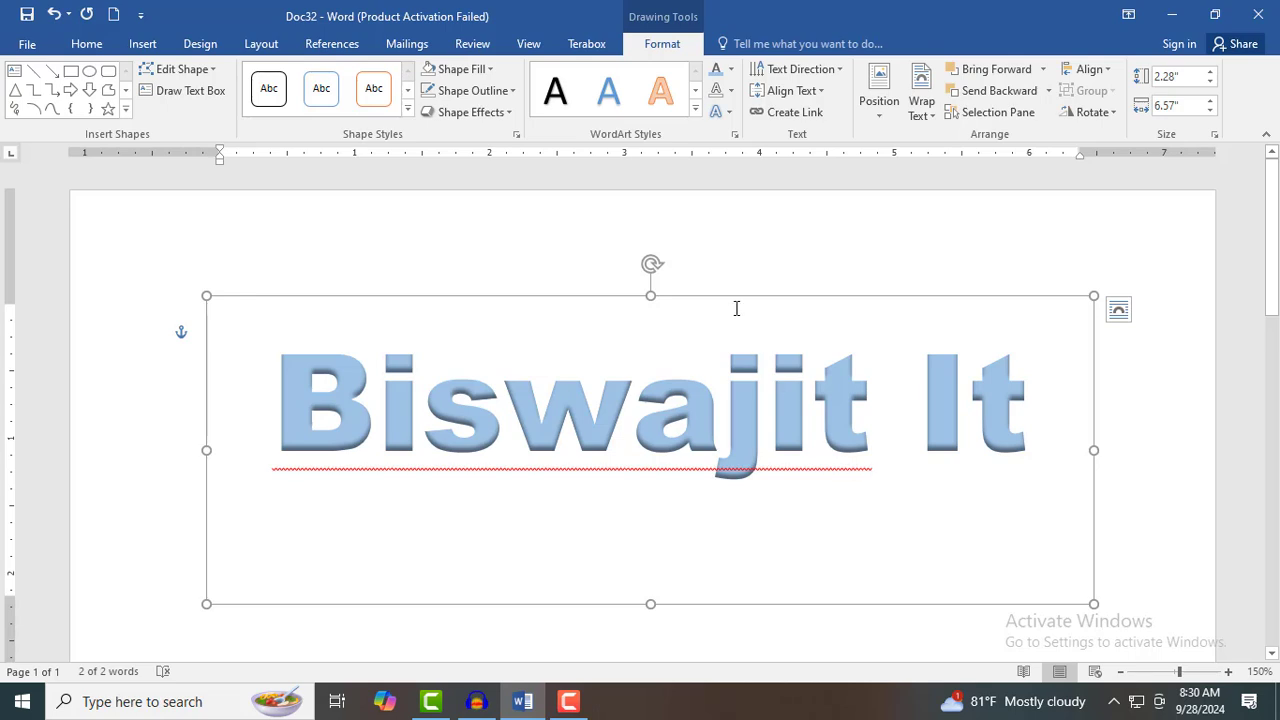
# Step: Remove the shadow from the WordArt lettering and look through the available reflection and glow effects
pyautogui.click(727, 113)
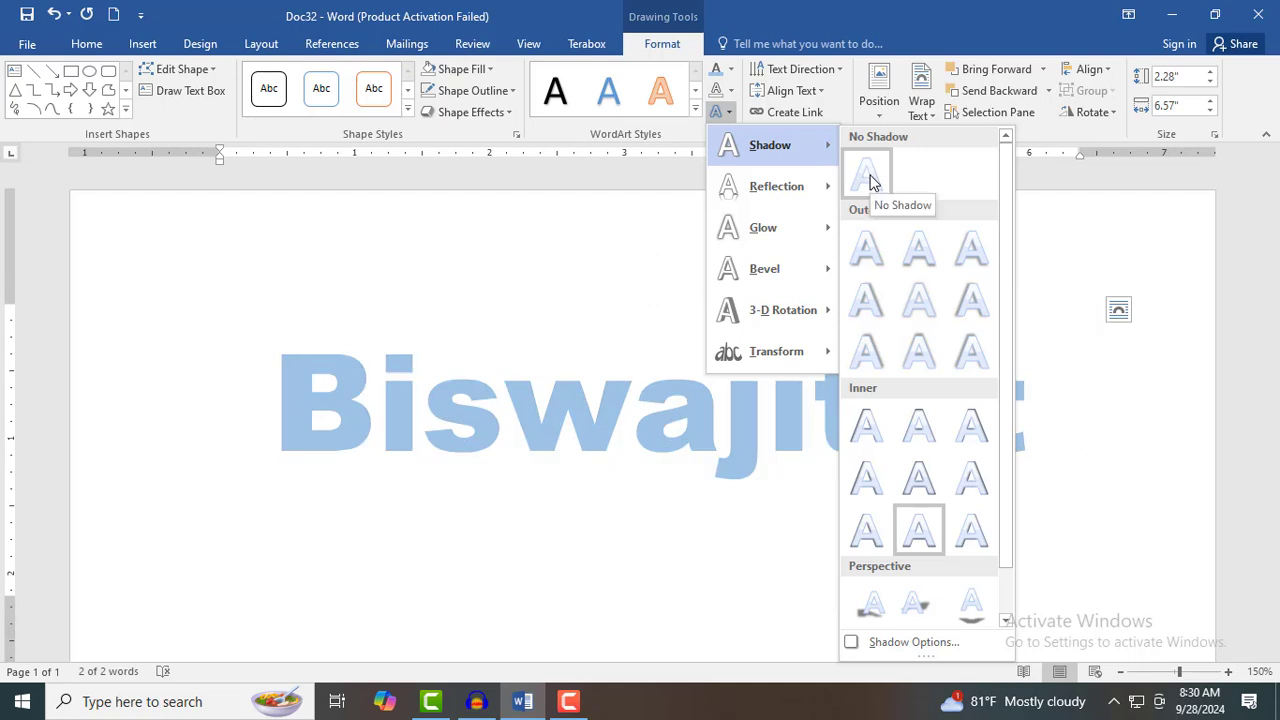
pyautogui.click(870, 181)
pyautogui.click(730, 117)
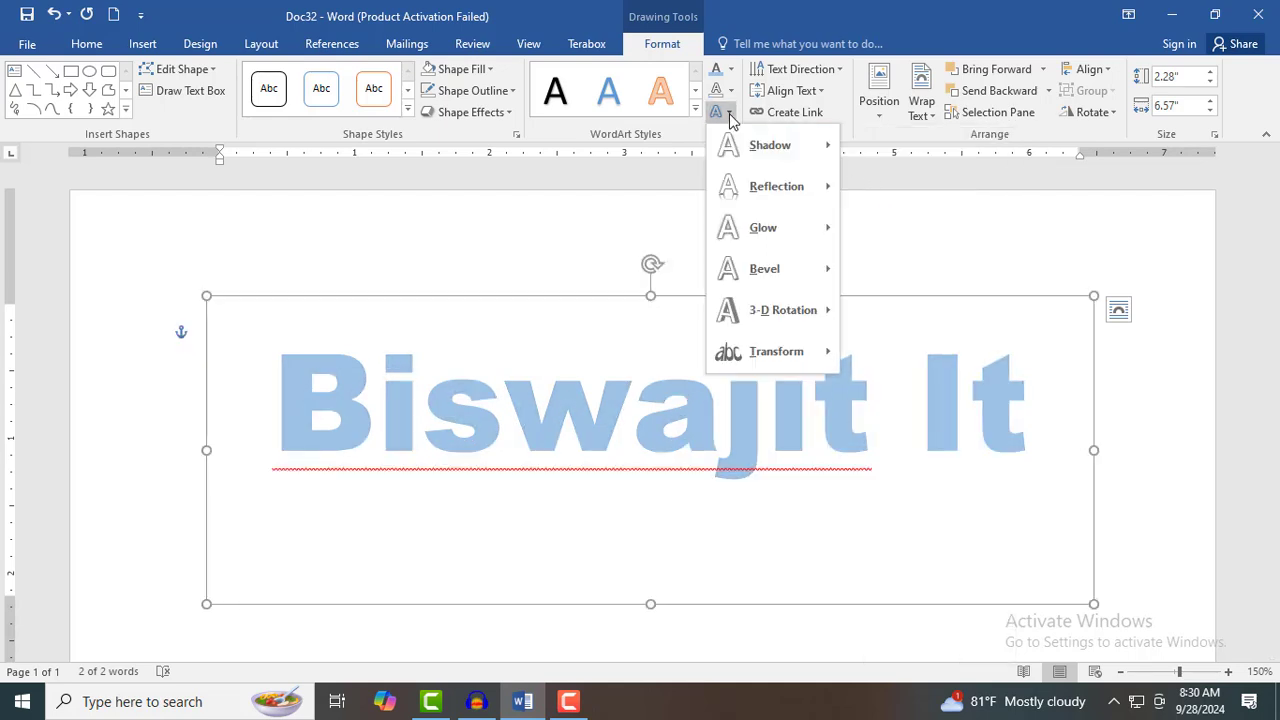
pyautogui.moveTo(773, 197)
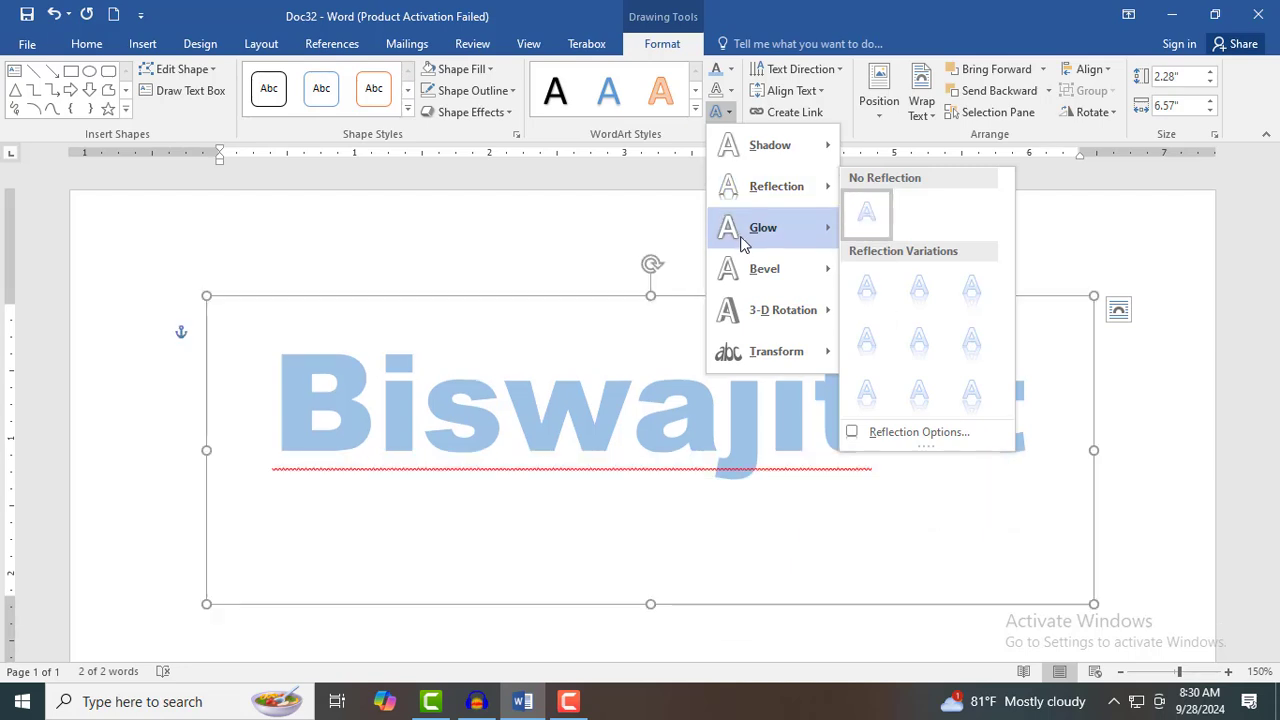
pyautogui.moveTo(750, 235)
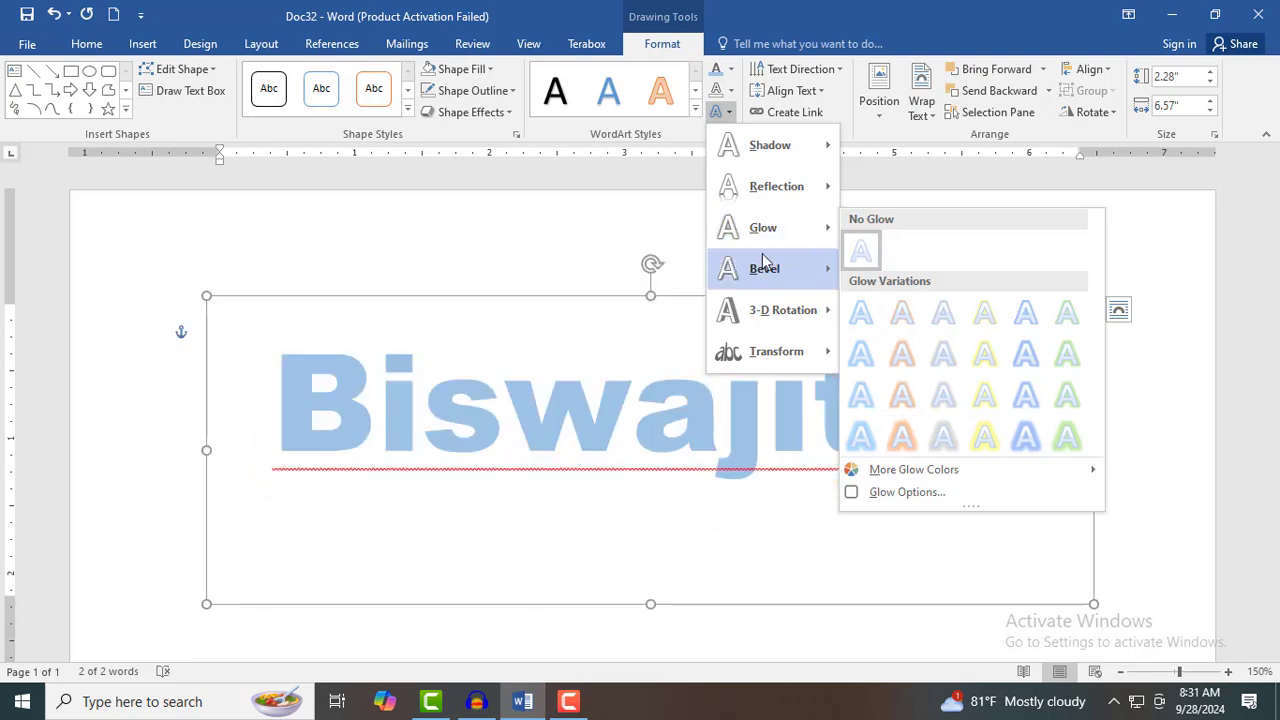
# Step: Apply the last bevel in the second row of bevel styles to the dark WordArt with the blue shadow
pyautogui.click(729, 112)
pyautogui.click(729, 112)
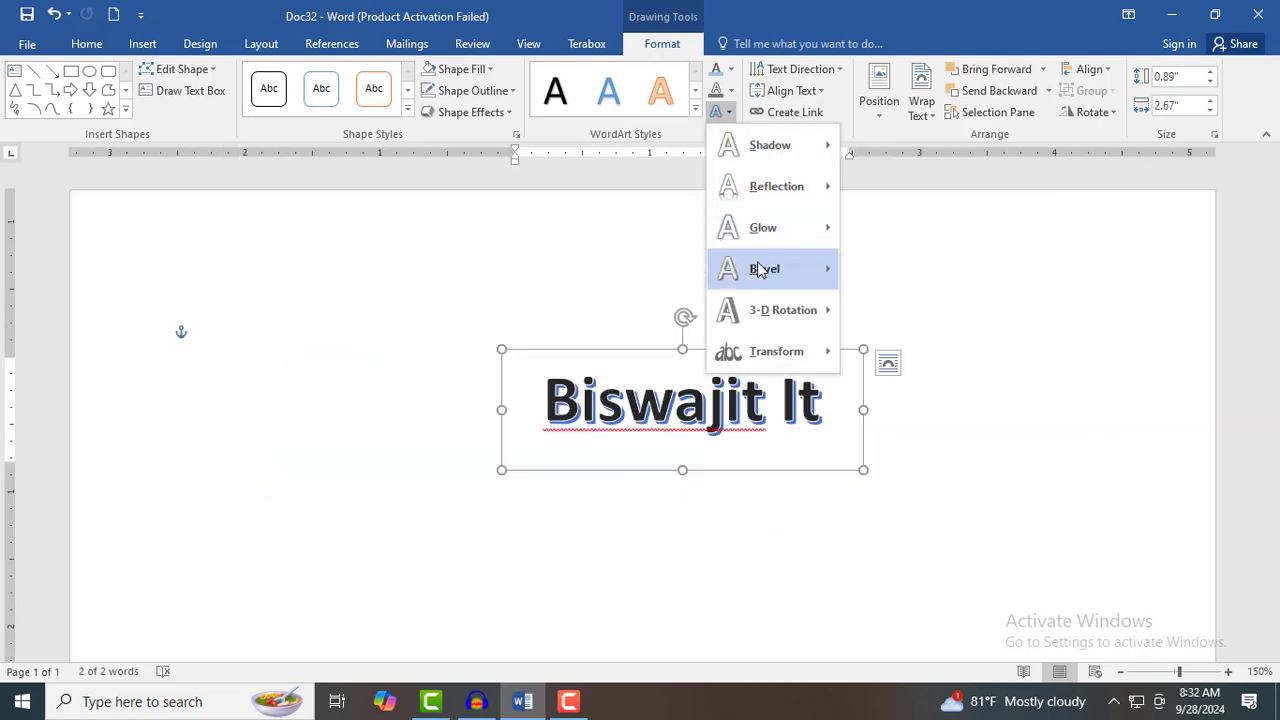
pyautogui.moveTo(762, 274)
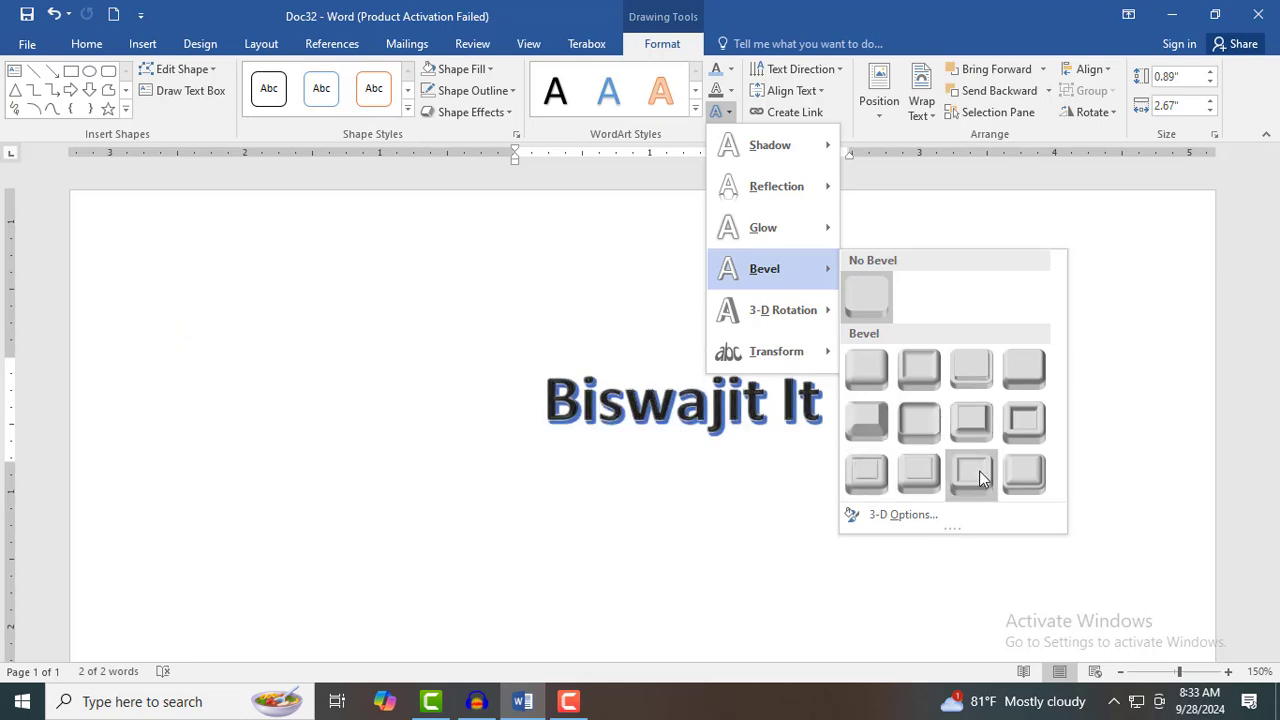
pyautogui.click(1020, 418)
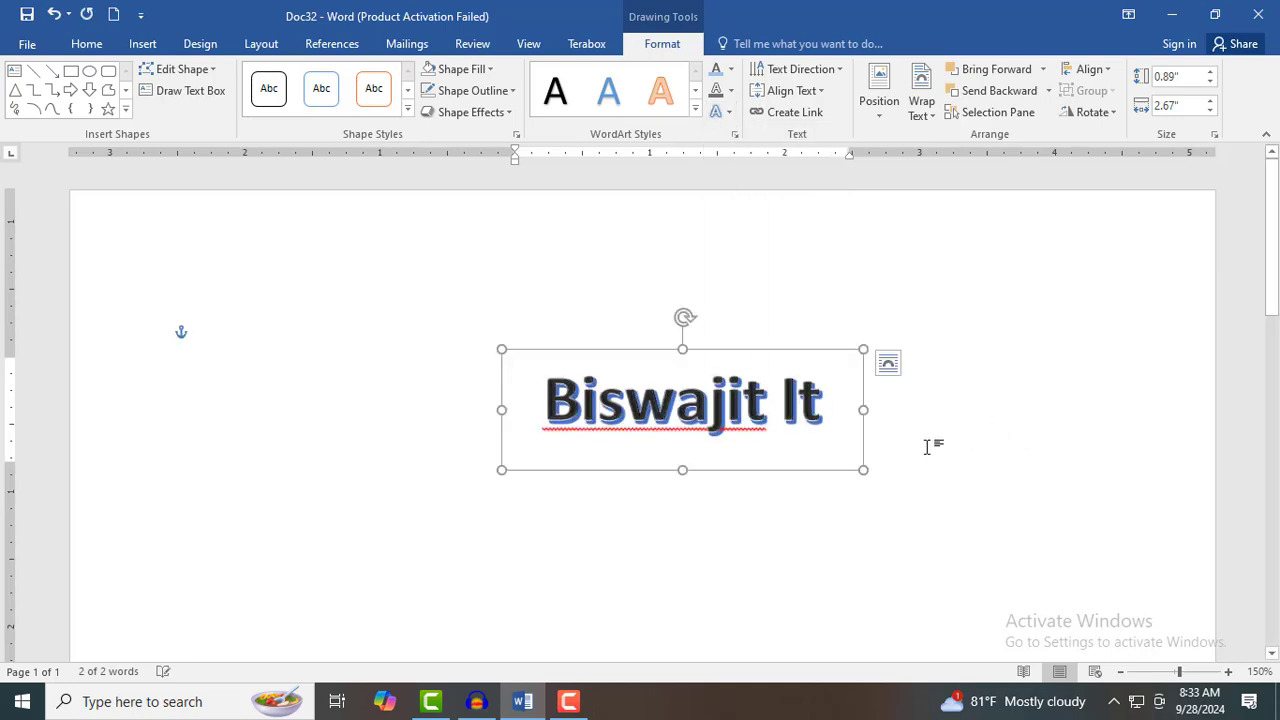
# Step: Widen the WordArt's text box to about 3.56", move it toward the page's center and inspect it at 270% zoom
pyautogui.moveTo(868, 410); pyautogui.dragTo(982, 410)
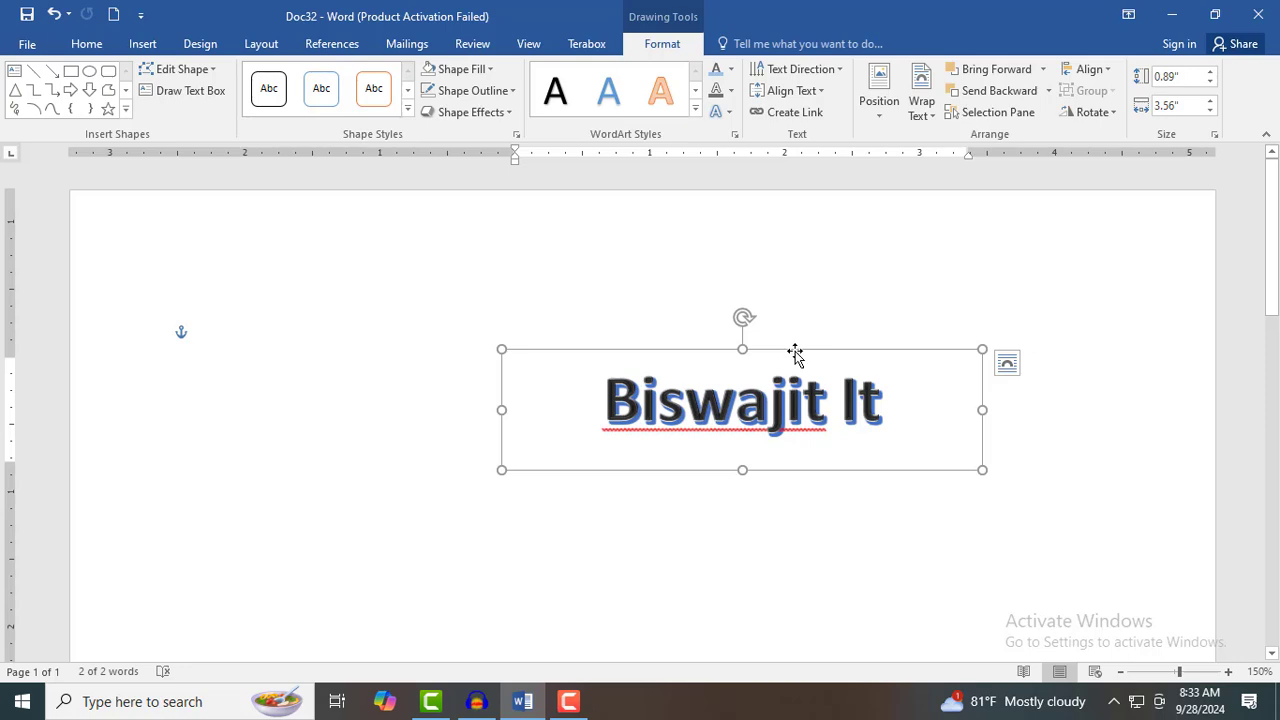
pyautogui.moveTo(796, 348); pyautogui.dragTo(692, 314)
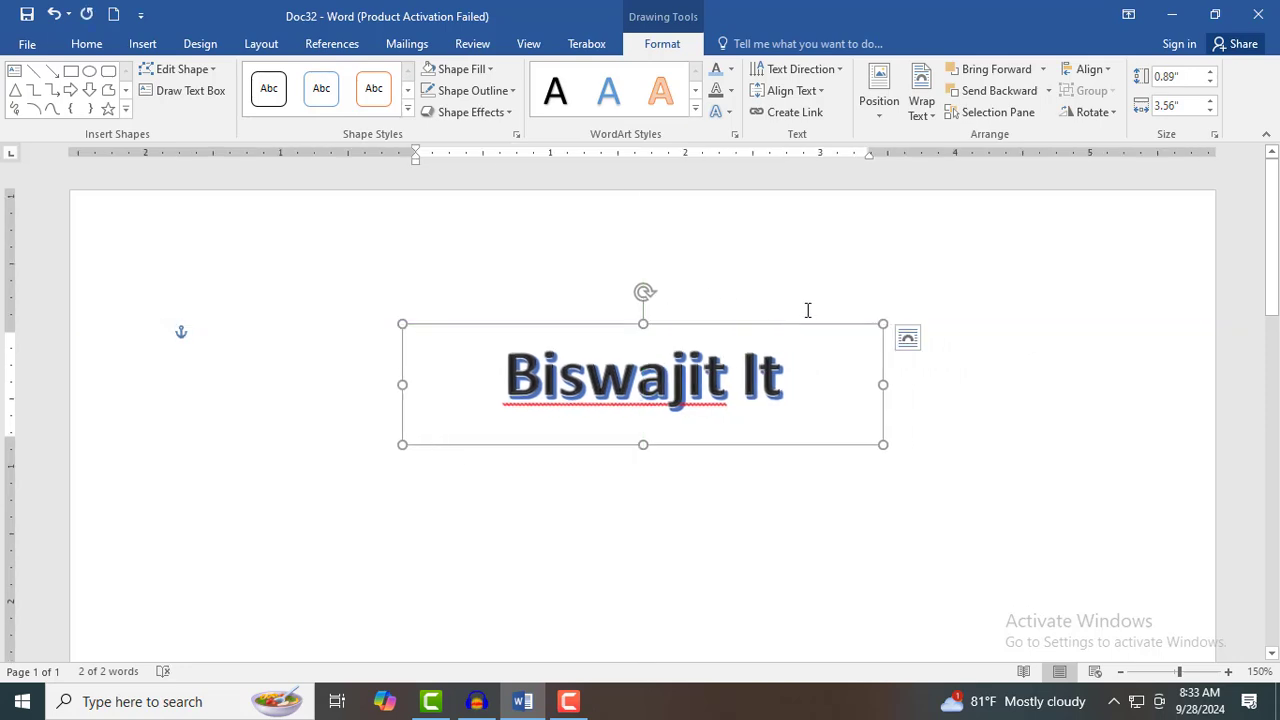
pyautogui.click(829, 285)
pyautogui.scroll(12, 830, 283)
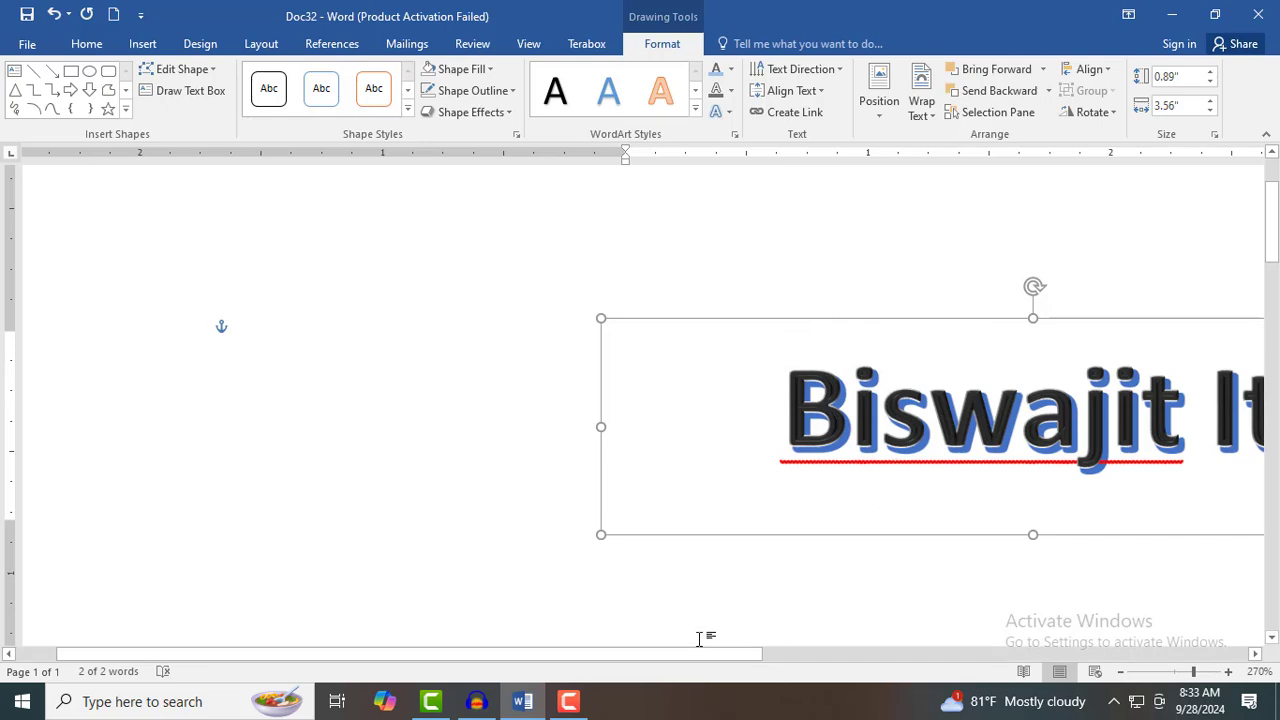
pyautogui.moveTo(668, 656); pyautogui.dragTo(864, 645)
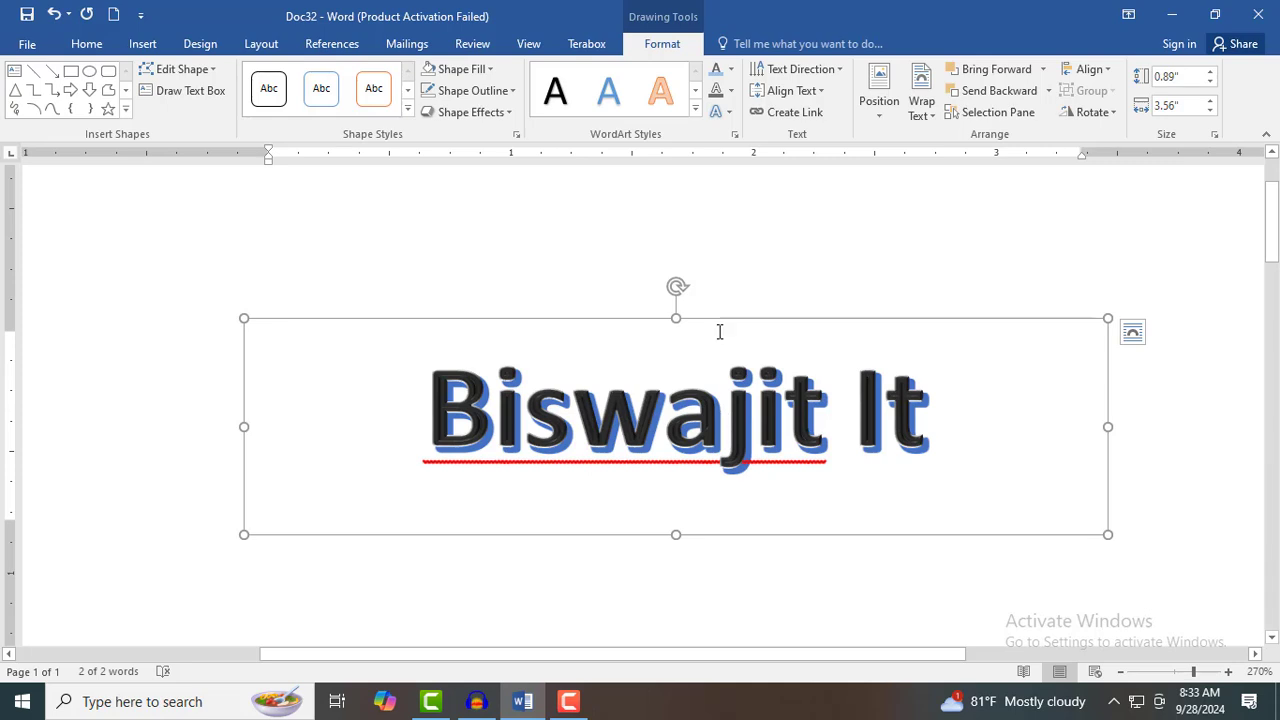
# Step: Remove the bevel effect from the WordArt lettering
pyautogui.click(728, 114)
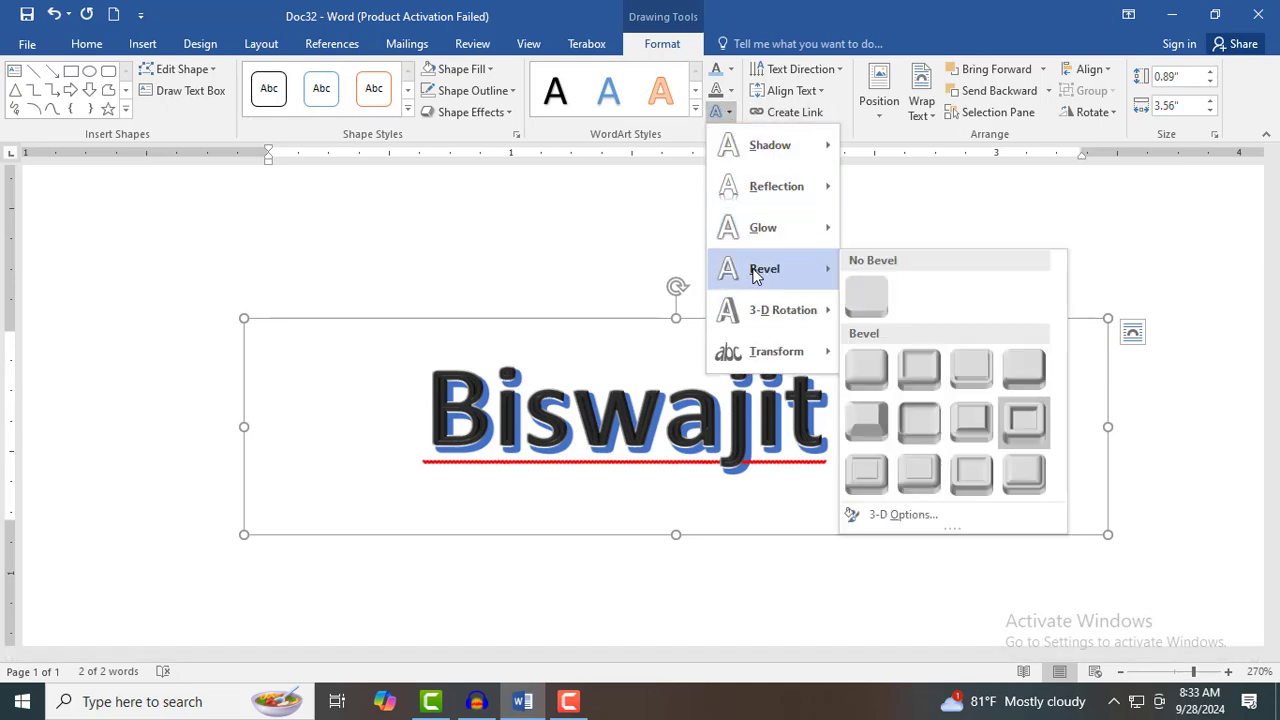
pyautogui.click(868, 296)
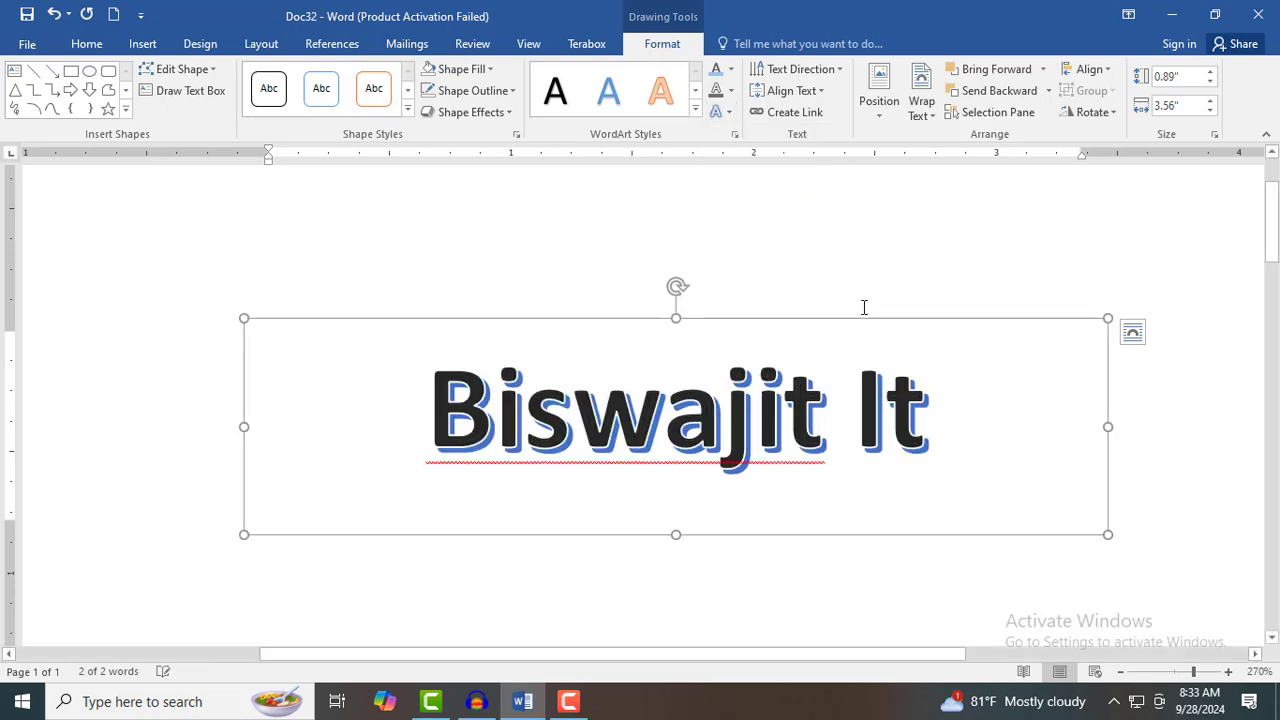
# Step: Preview the 3-D rotation effects and bend the WordArt with the last ring-shaped transform in the second Warp row
pyautogui.click(728, 114)
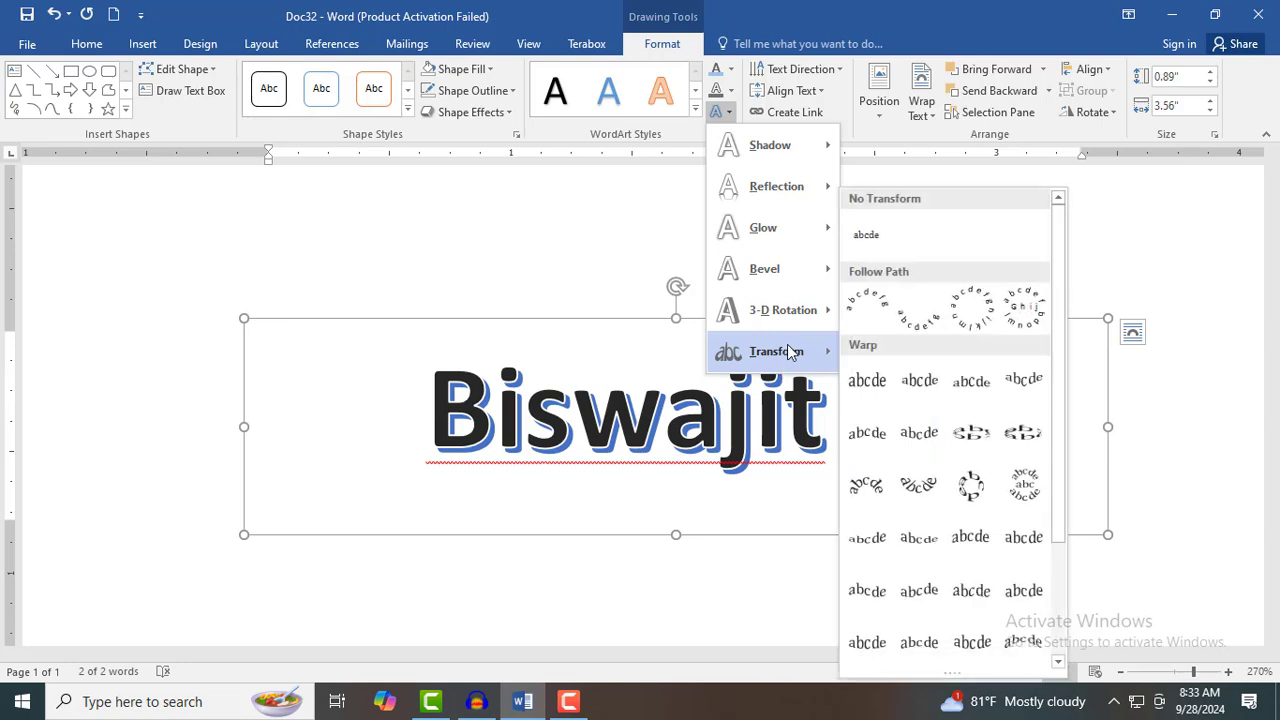
pyautogui.moveTo(752, 318)
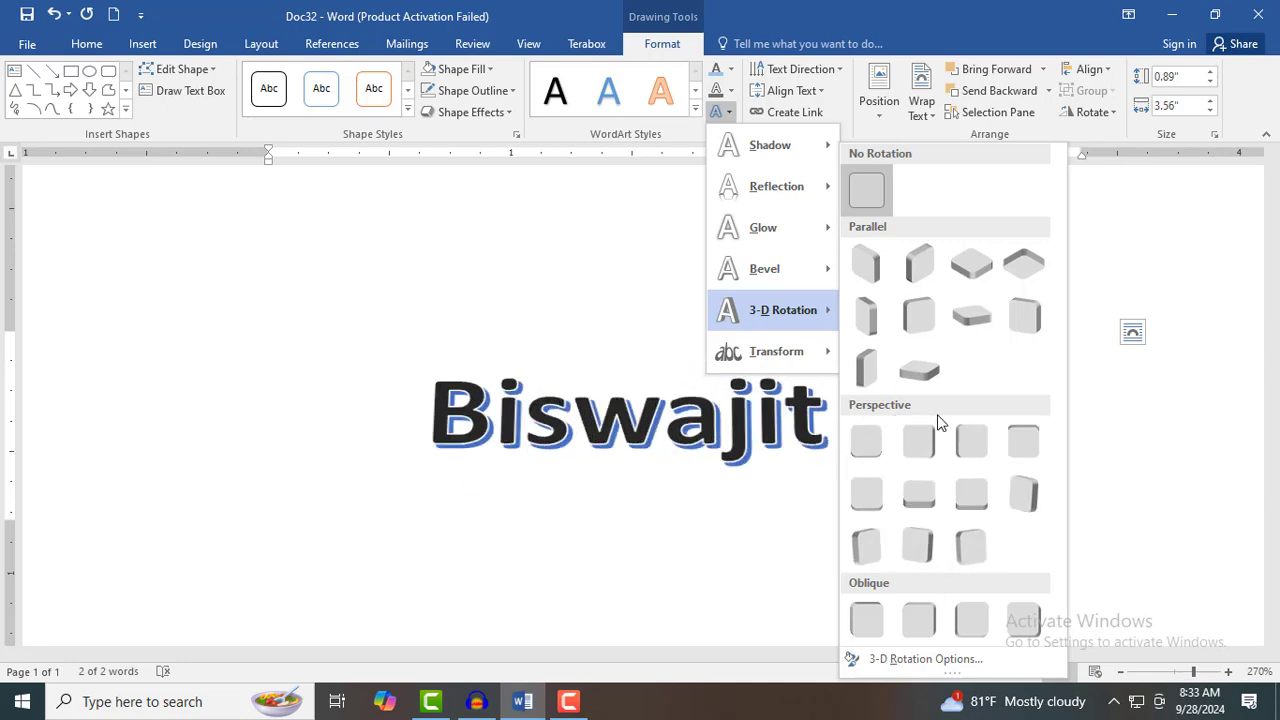
pyautogui.moveTo(755, 368)
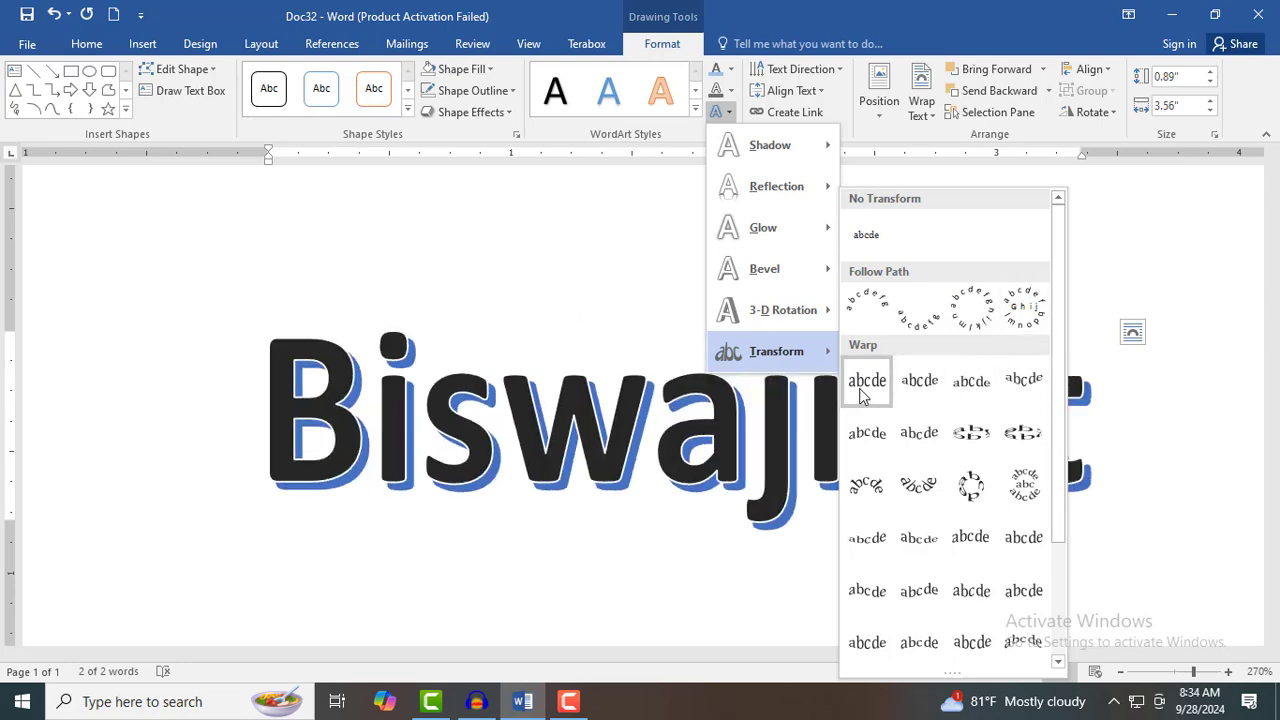
pyautogui.scroll(-3, 893, 517)
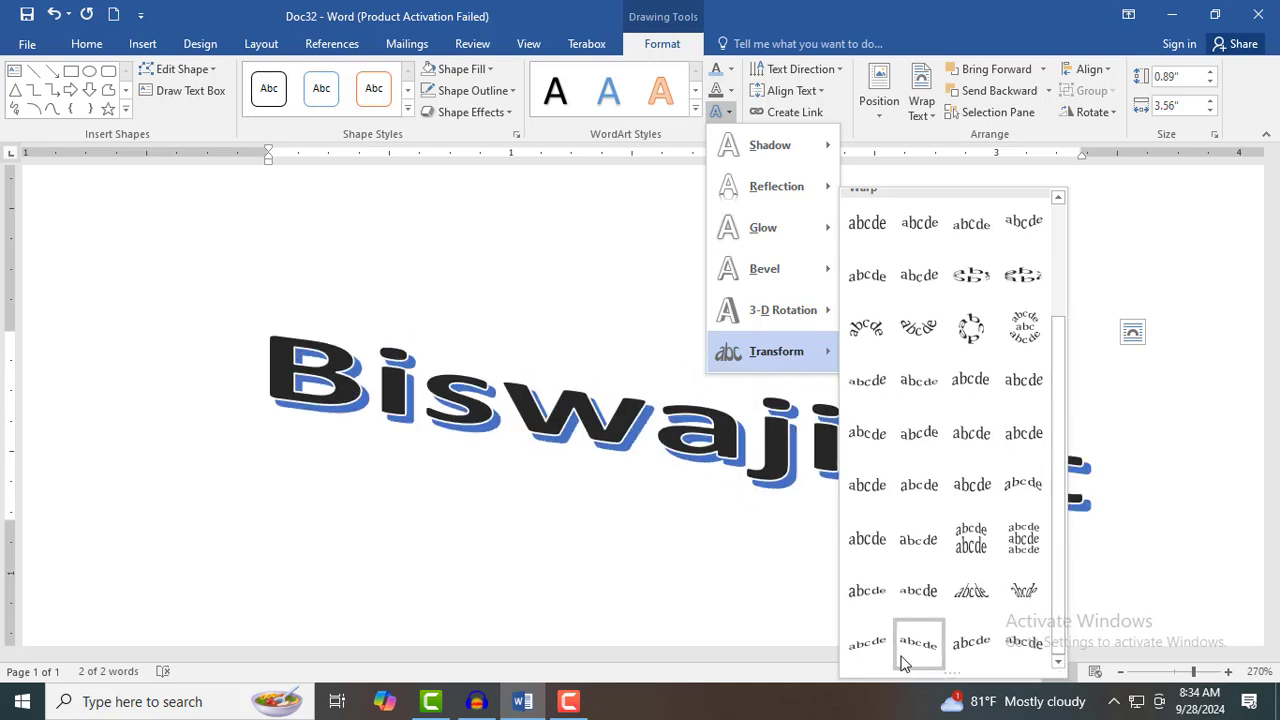
pyautogui.click(1022, 283)
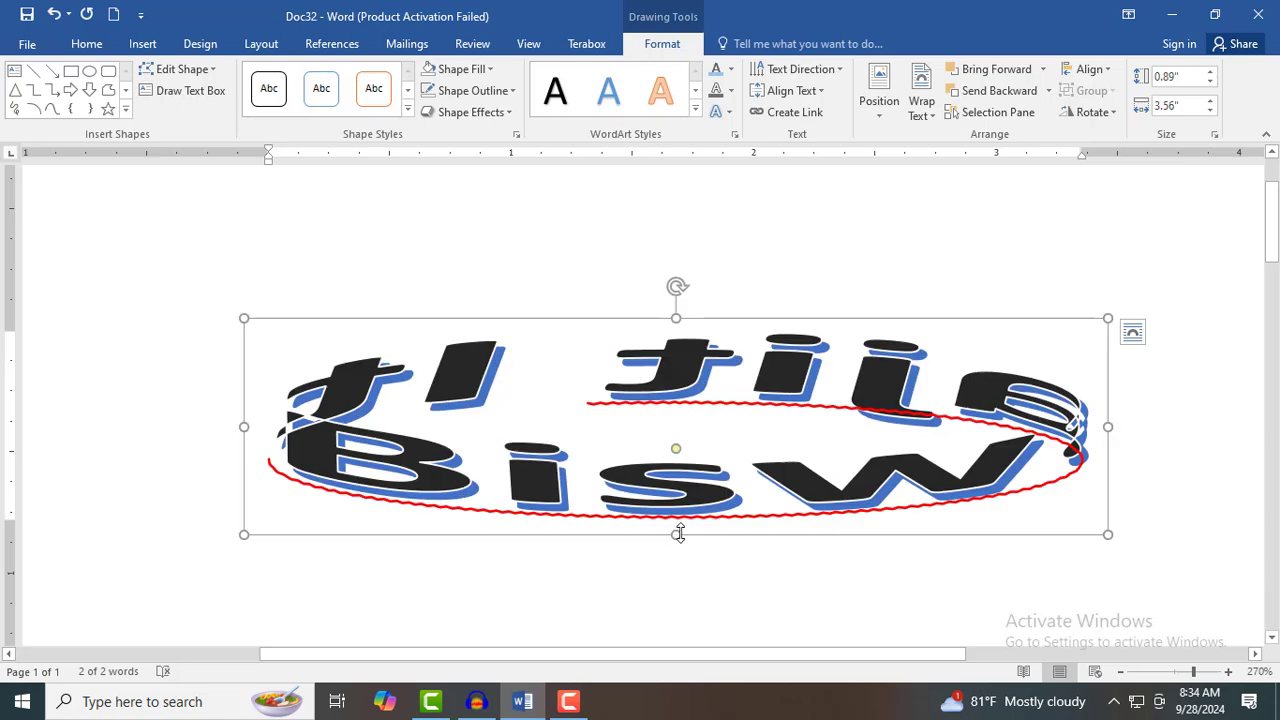
# Step: Enlarge the ring-shaped WordArt's text box to about 1.77" high and 3.96" wide
pyautogui.moveTo(677, 535); pyautogui.dragTo(677, 642)
pyautogui.moveTo(1108, 428); pyautogui.dragTo(1147, 428)
pyautogui.moveTo(876, 470); pyautogui.dragTo(876, 470)
pyautogui.moveTo(245, 440); pyautogui.dragTo(185, 440)
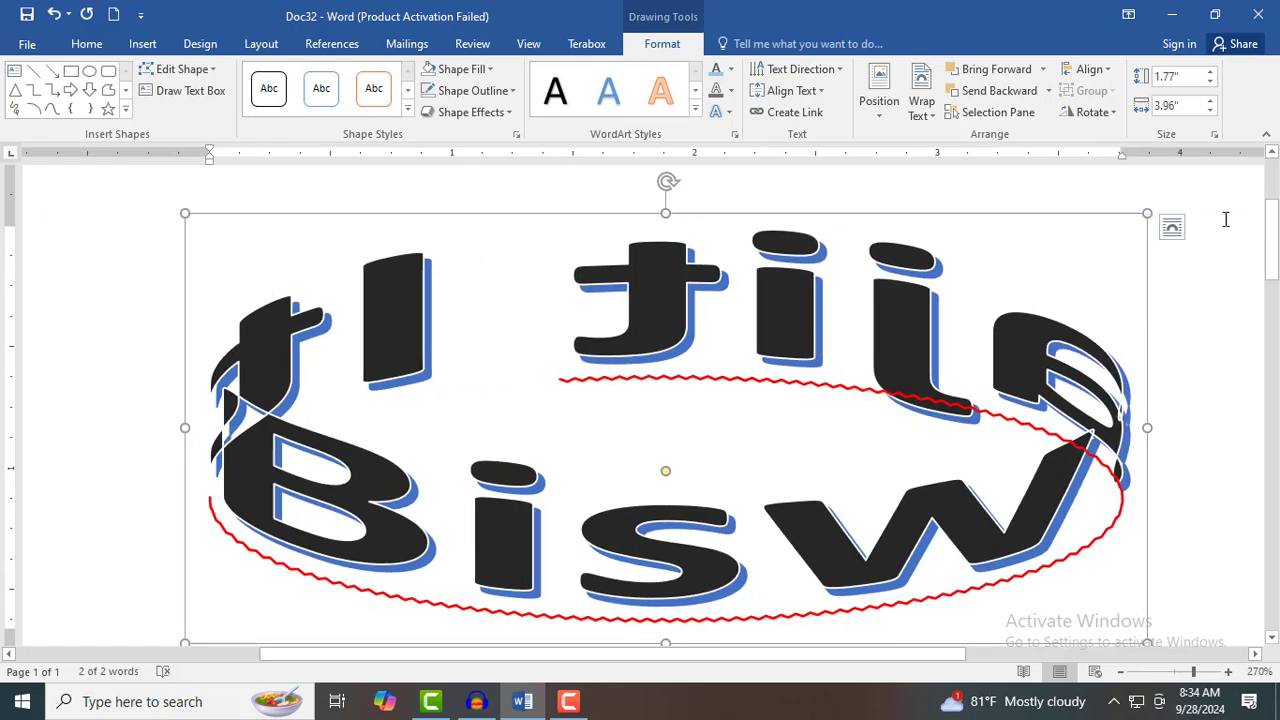
# Step: Adjust the WordArt's exact size to 1.8" high and 3.9" wide
pyautogui.click(1212, 75)
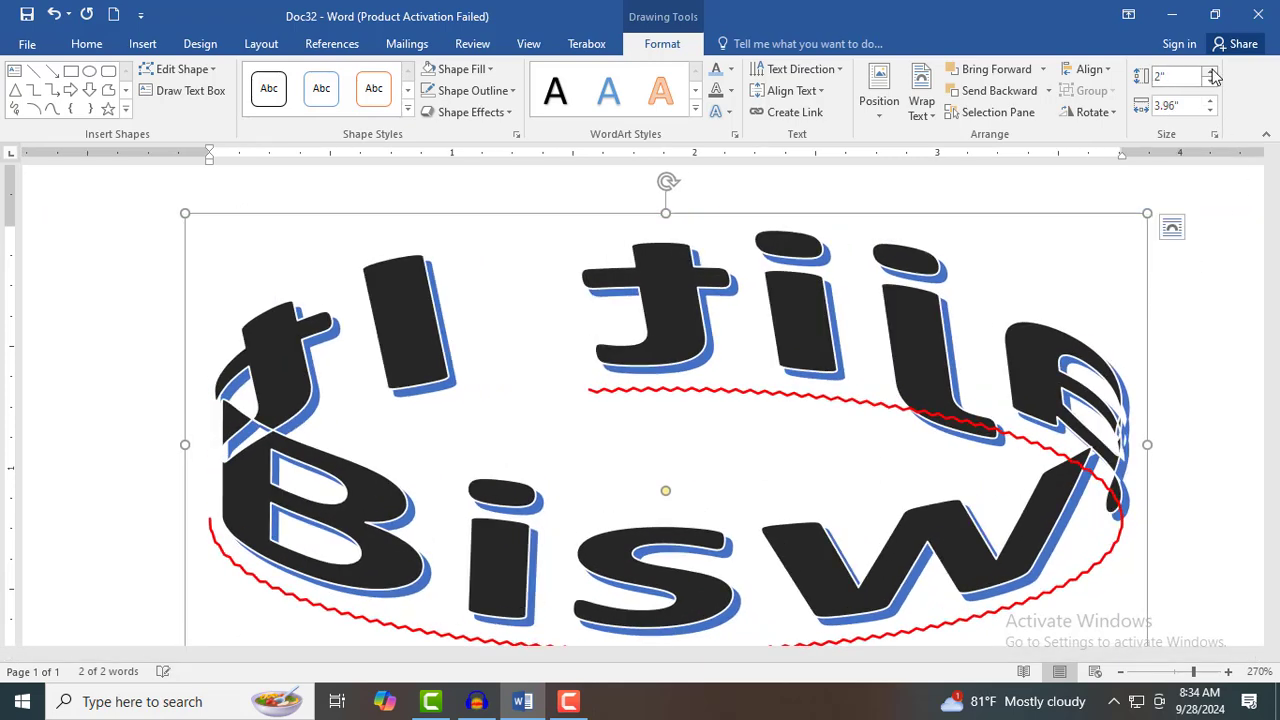
pyautogui.click(1212, 75)
pyautogui.click(1211, 83)
pyautogui.click(1211, 83)
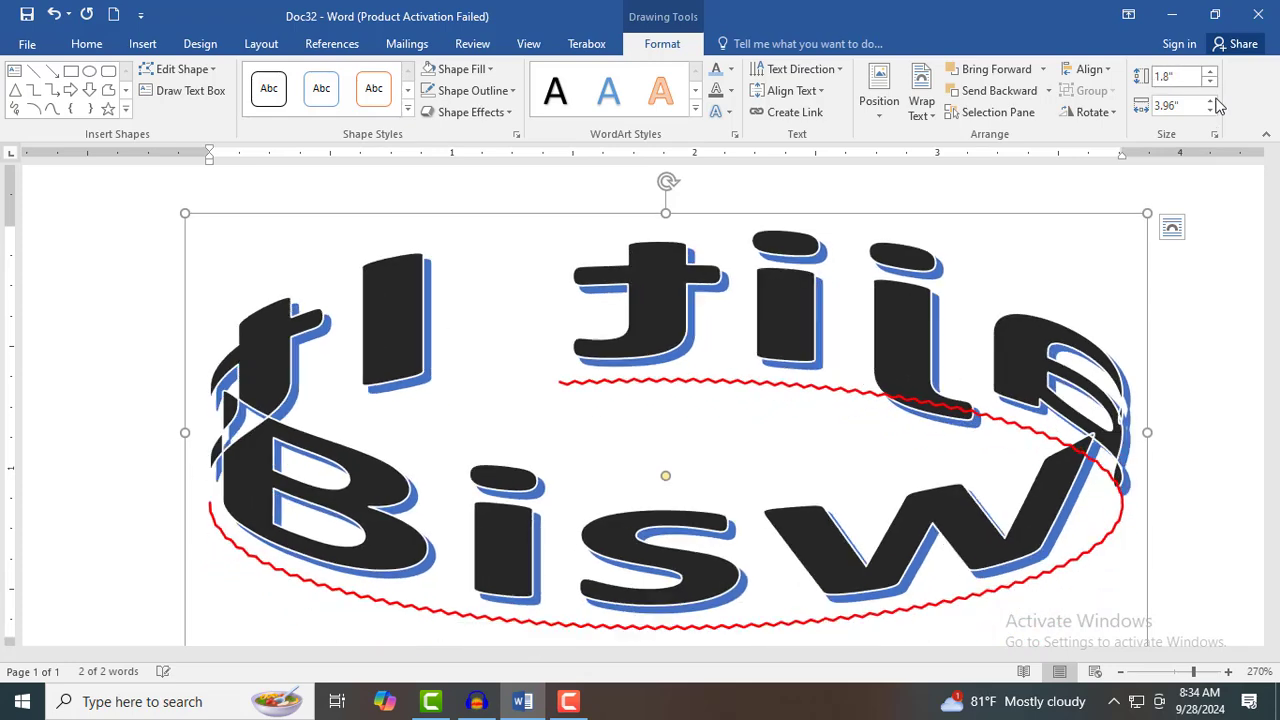
pyautogui.click(1210, 102)
pyautogui.click(1210, 102)
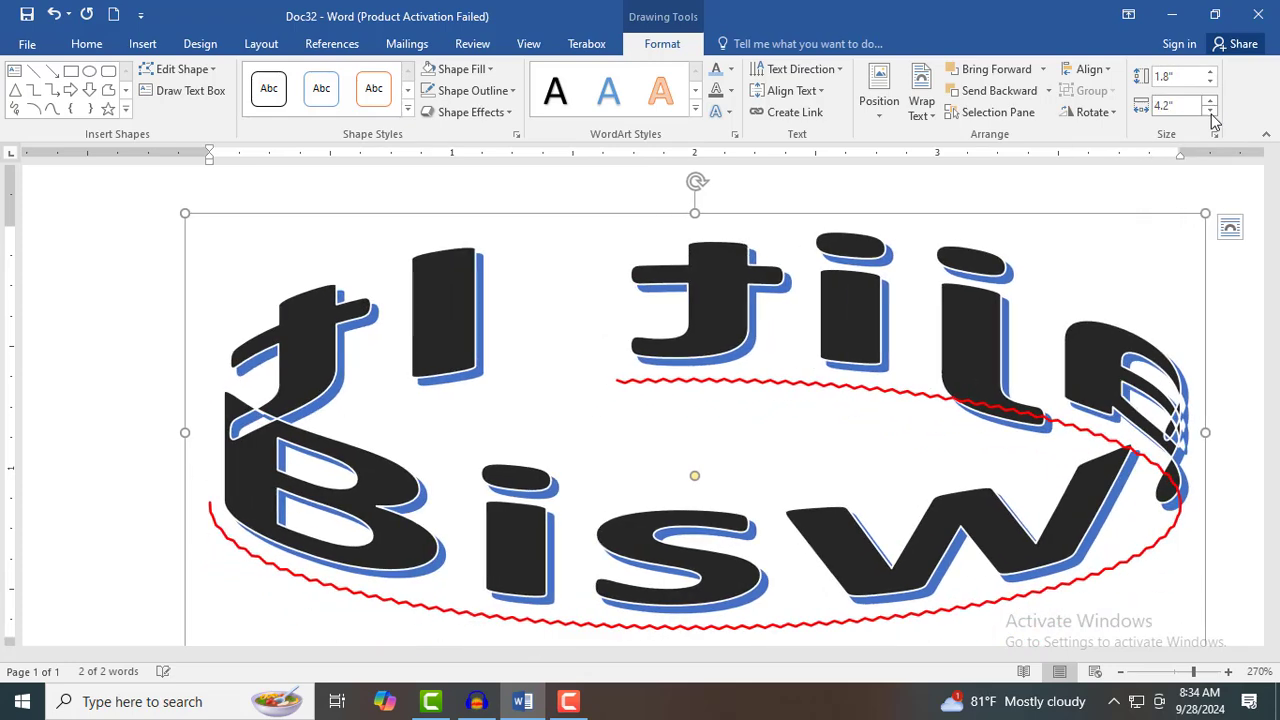
pyautogui.click(1211, 112)
pyautogui.click(1211, 112)
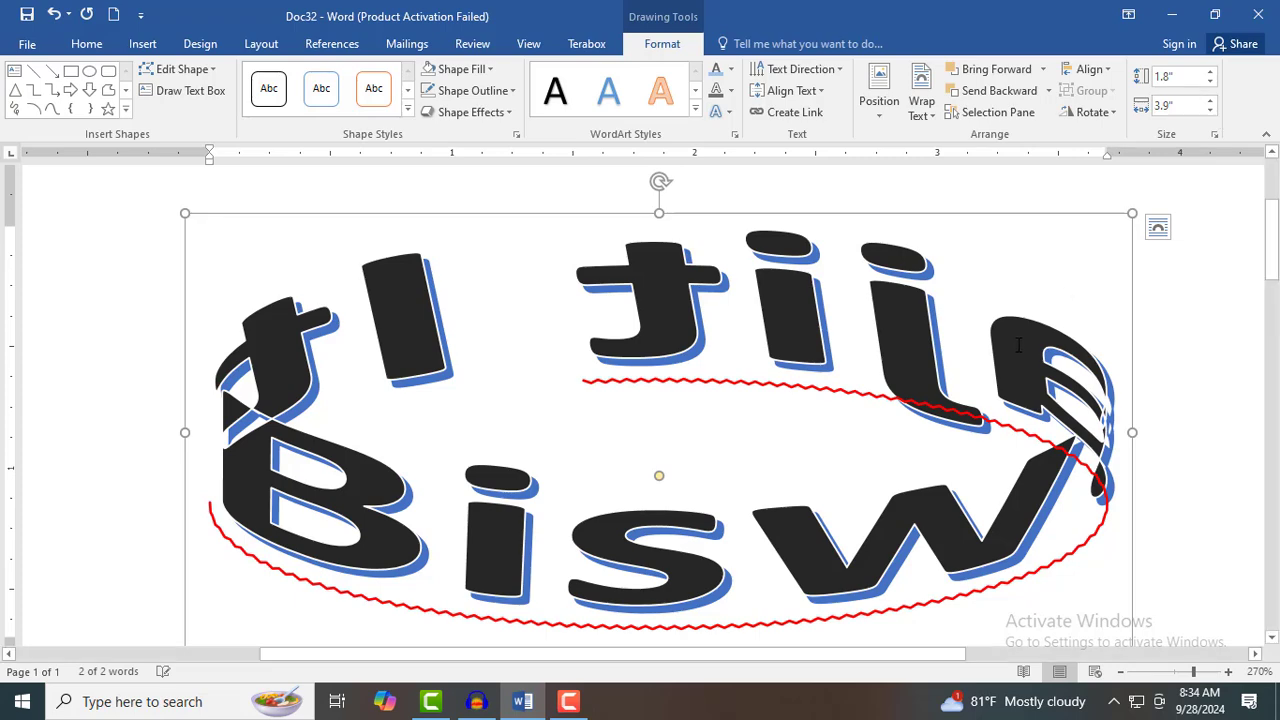
# Step: Remove the transform effect so the WordArt lettering runs straight
pyautogui.click(720, 111)
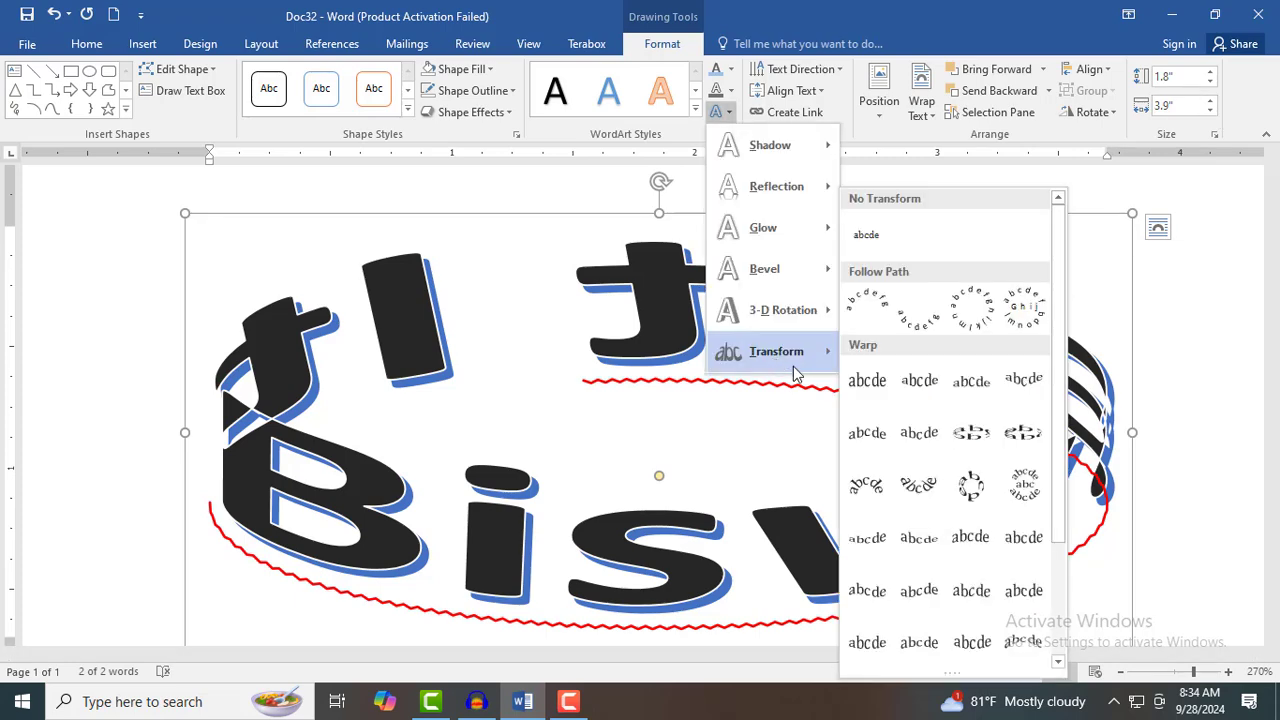
pyautogui.click(888, 240)
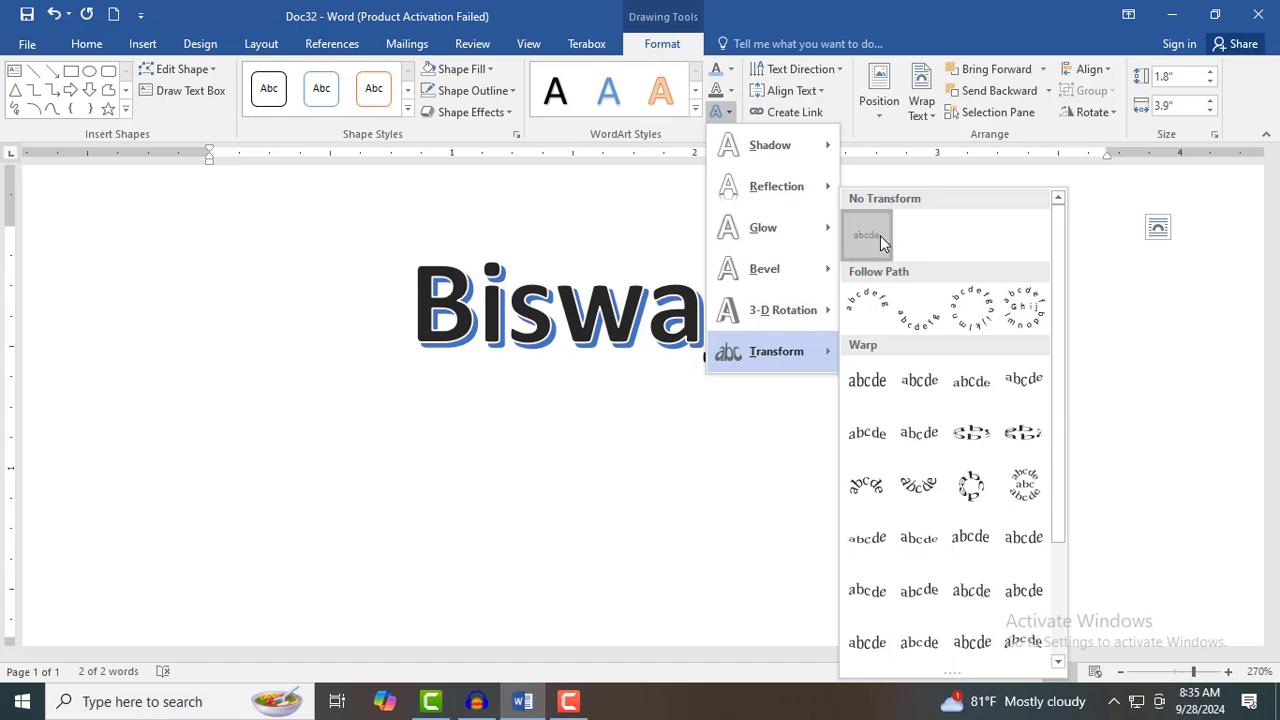